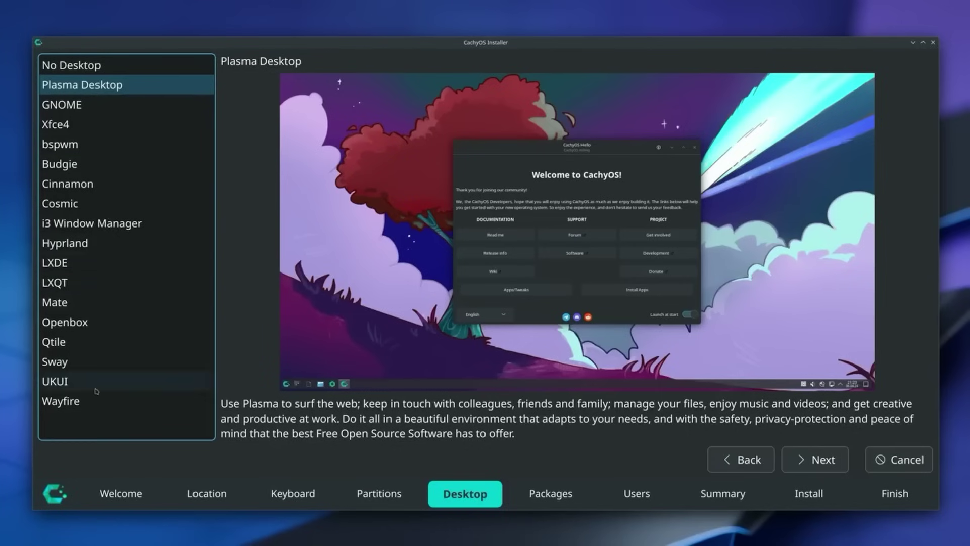
# Step: Preview Qtile, Openbox, bspwm and i3 Window Manager in the installer's desktop list, ending on GNOME
pyautogui.click(96, 383)
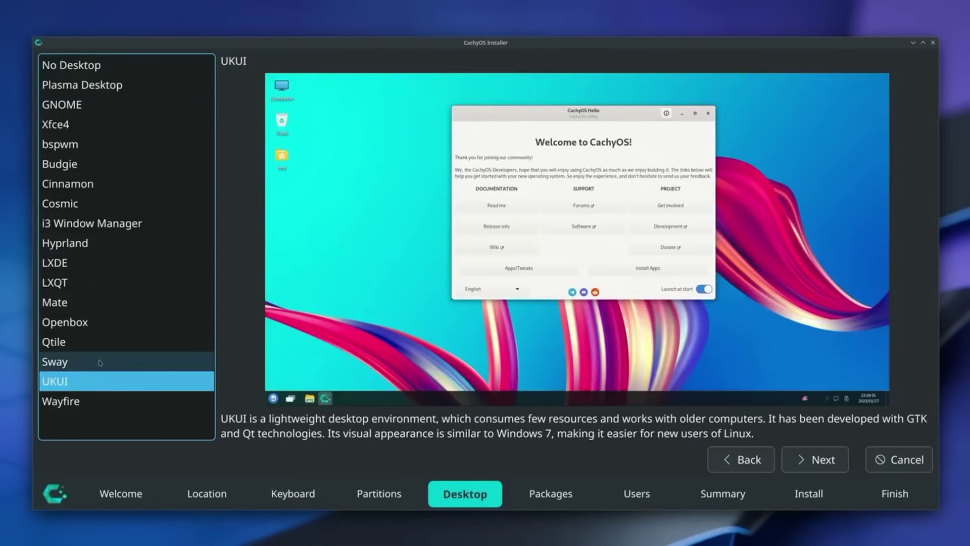
pyautogui.click(101, 342)
pyautogui.click(96, 322)
pyautogui.click(94, 145)
pyautogui.click(91, 223)
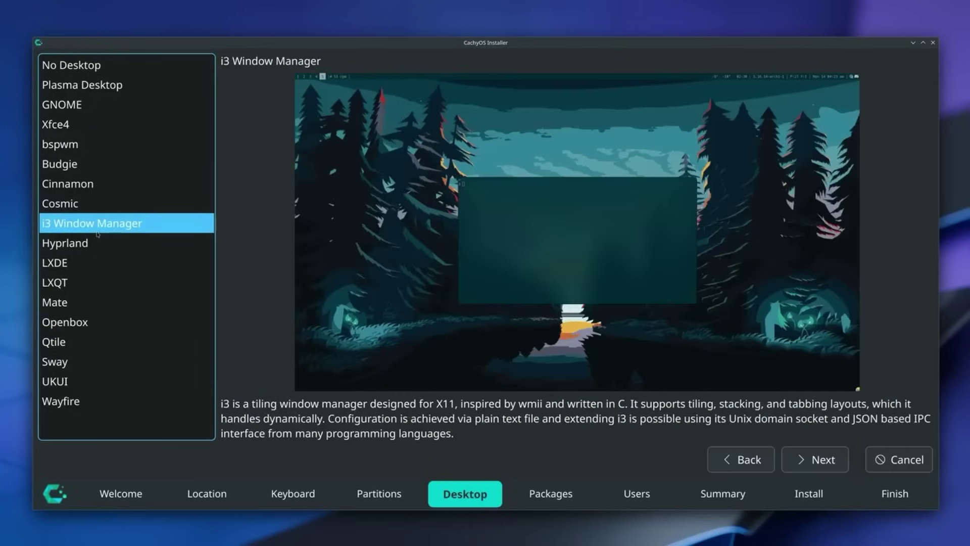
pyautogui.click(116, 105)
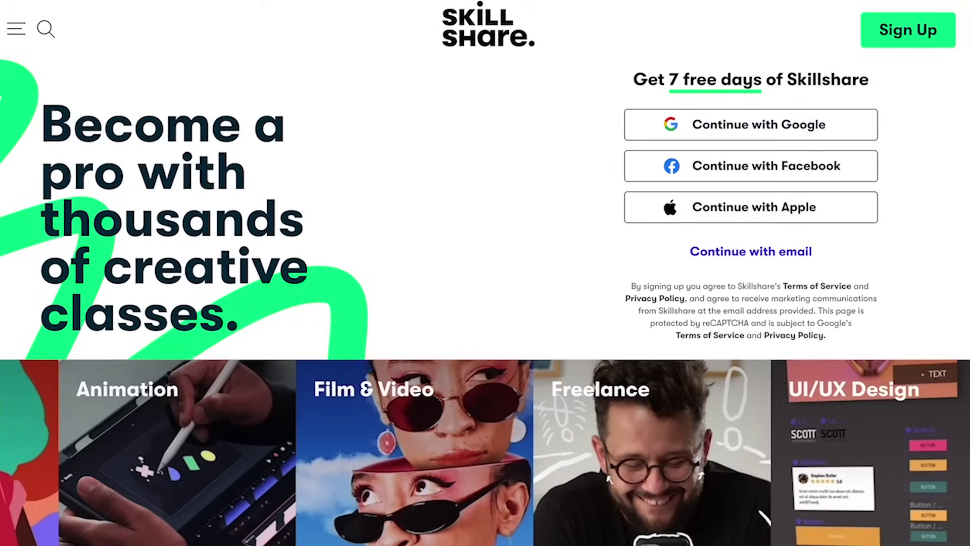
# Step: Scroll the class page and view its Reviews and Discussions tabs
pyautogui.scroll(-10, 486, 273)
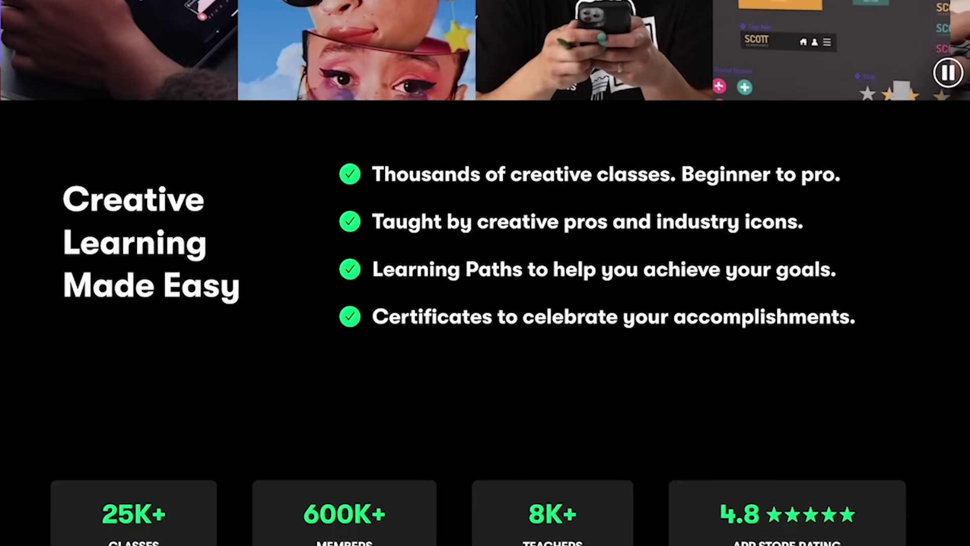
pyautogui.scroll(-10, 485, 273)
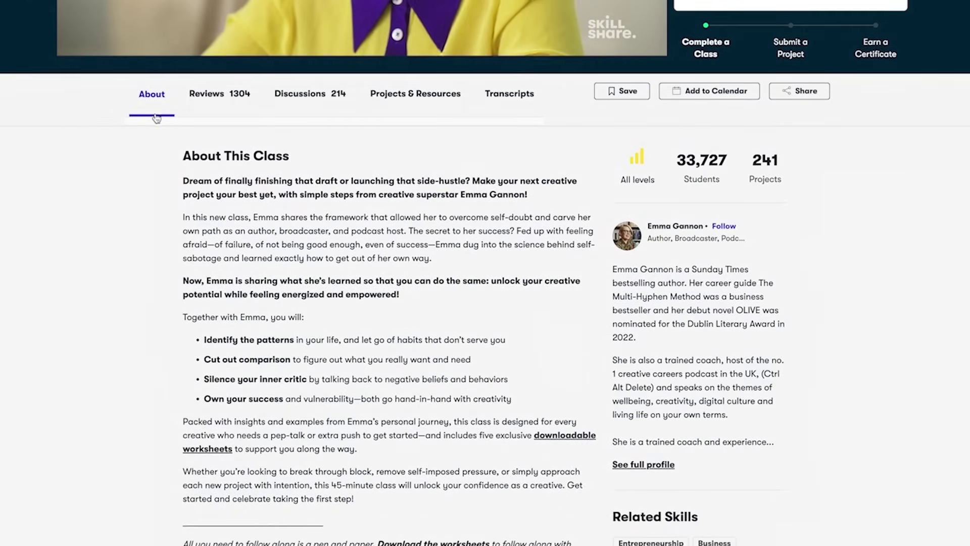
pyautogui.click(209, 104)
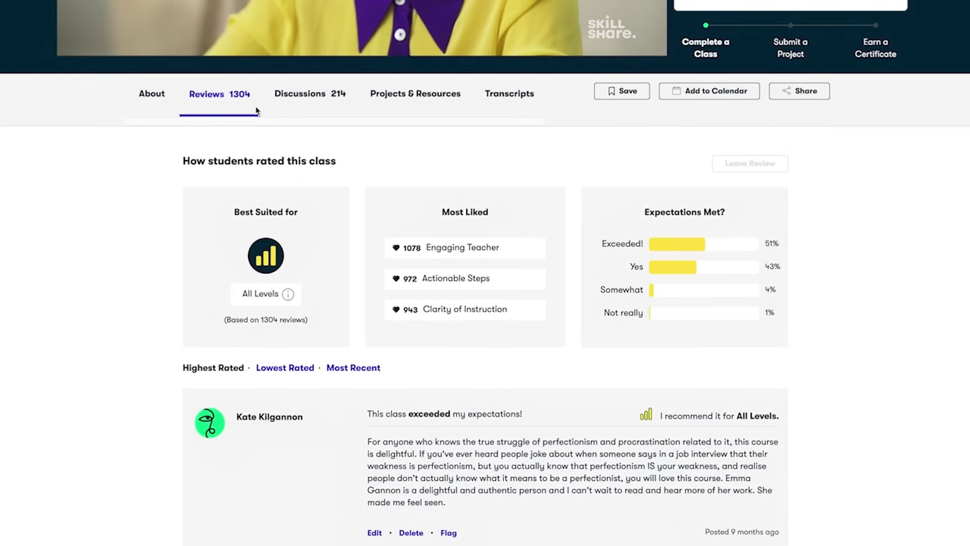
pyautogui.click(305, 107)
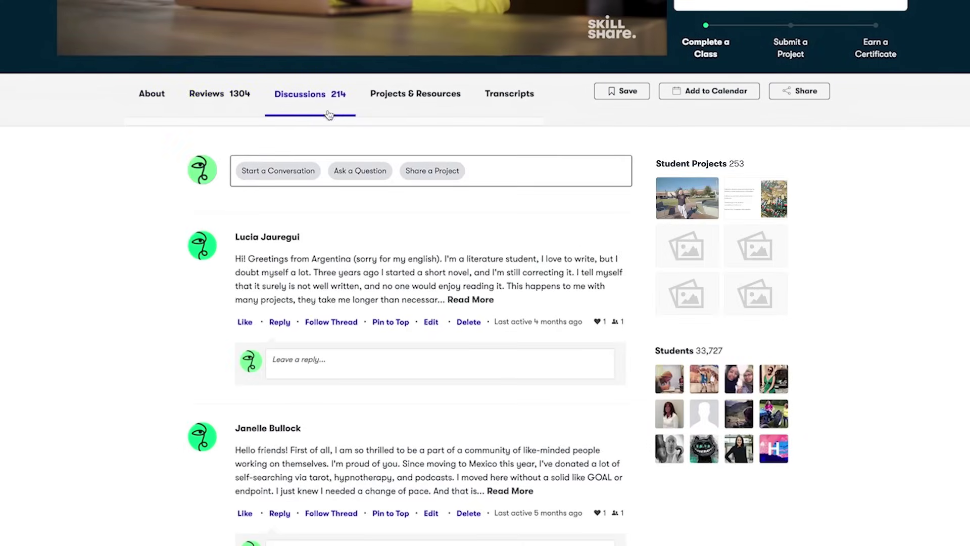
# Step: Scroll through the Projects & Resources gallery, then open the home page's Browse categories
pyautogui.click(415, 112)
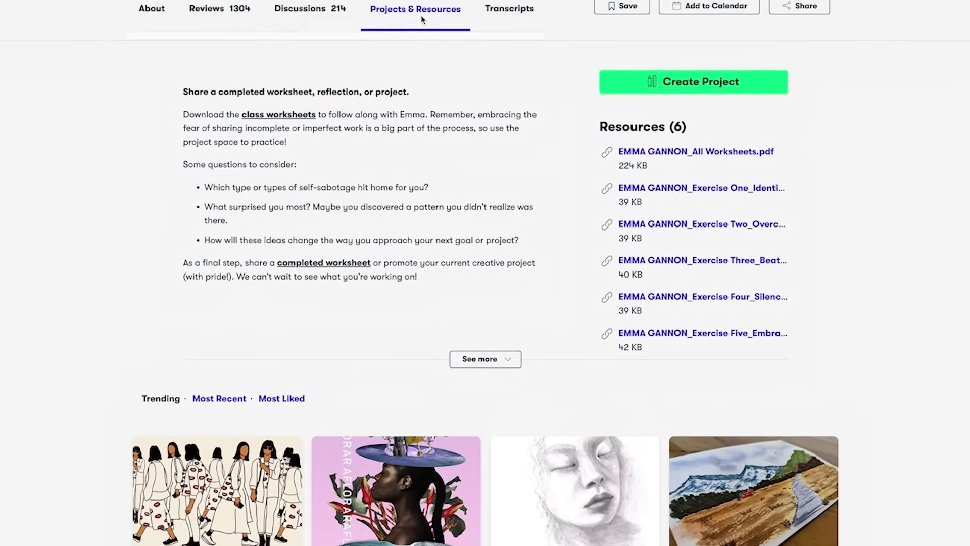
pyautogui.scroll(-5, 485, 273)
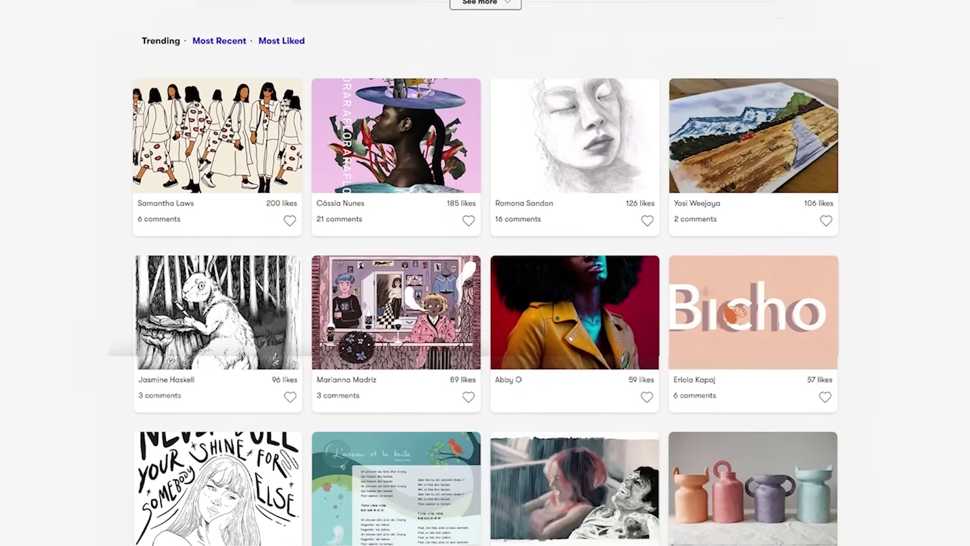
pyautogui.scroll(-5, 486, 273)
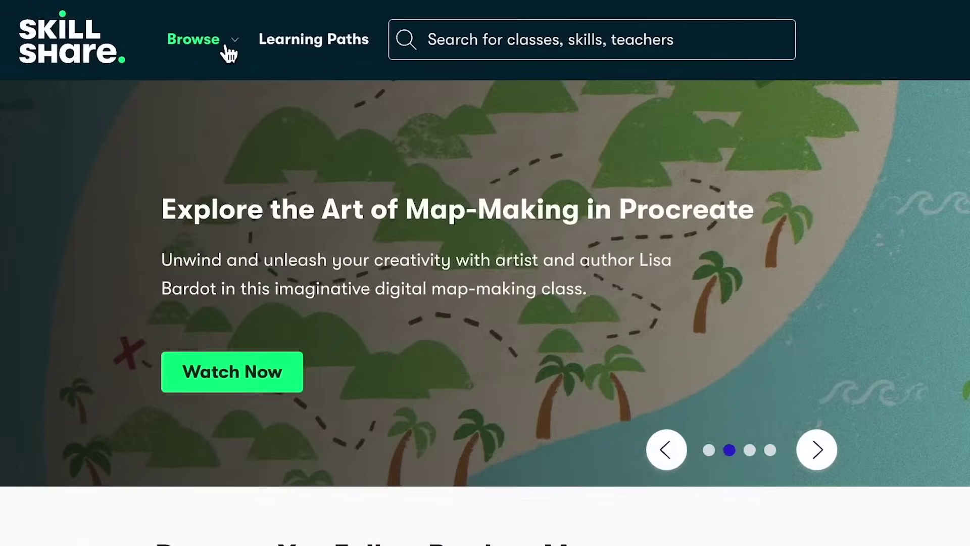
pyautogui.click(152, 30)
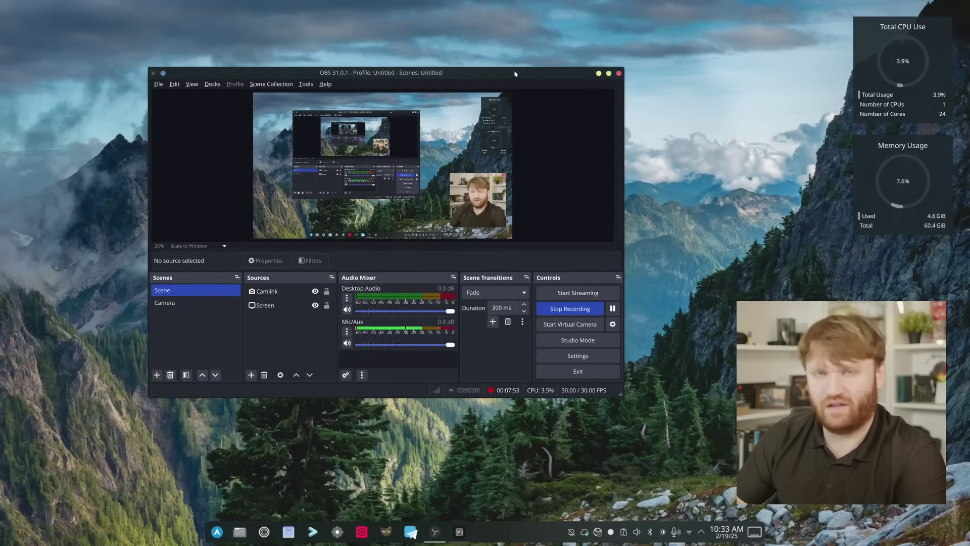
# Step: Minimize the OBS Studio window to uncover the mountain wallpaper
pyautogui.click(599, 74)
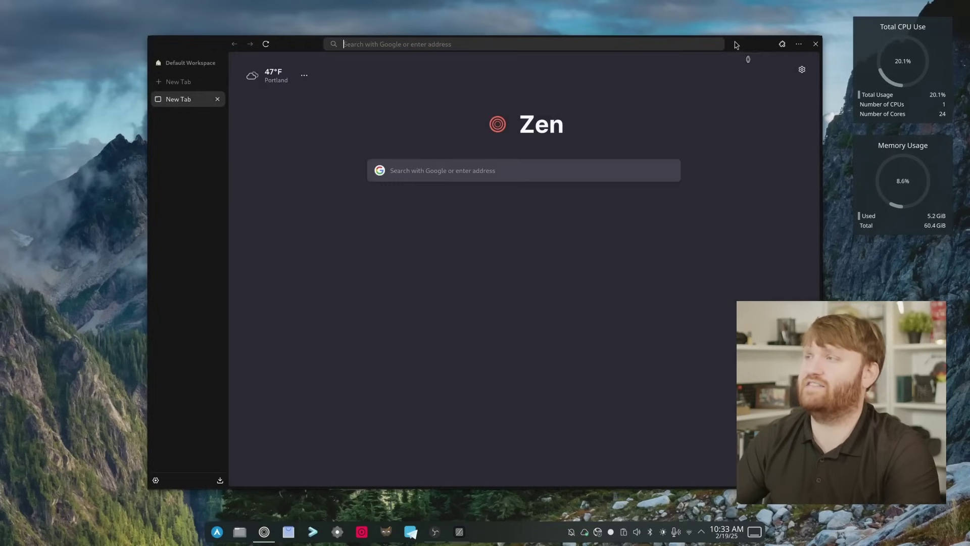
# Step: Move the Zen window left, load techhut.tv, then open General settings with Ctrl+comma
pyautogui.moveTo(735, 44); pyautogui.dragTo(648, 36)
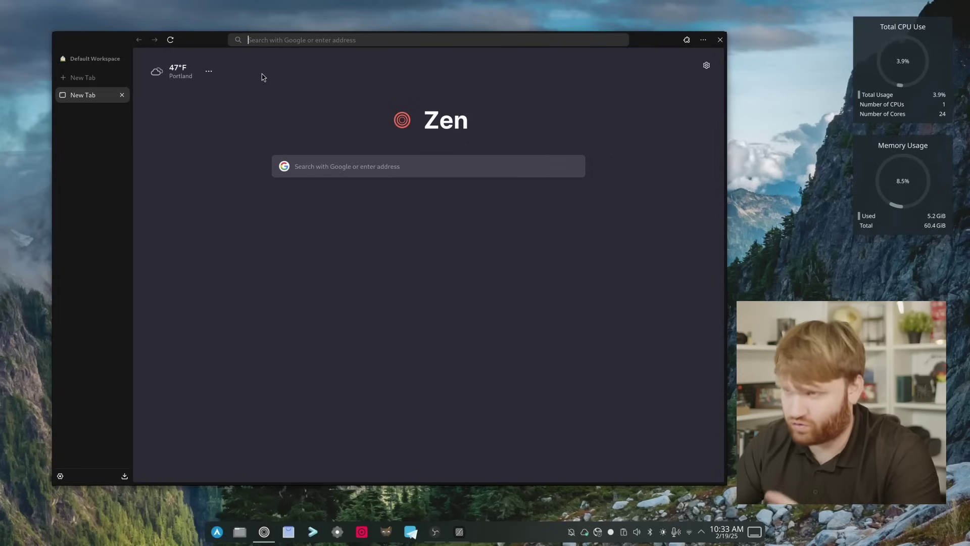
pyautogui.click(321, 43)
pyautogui.write('tec')
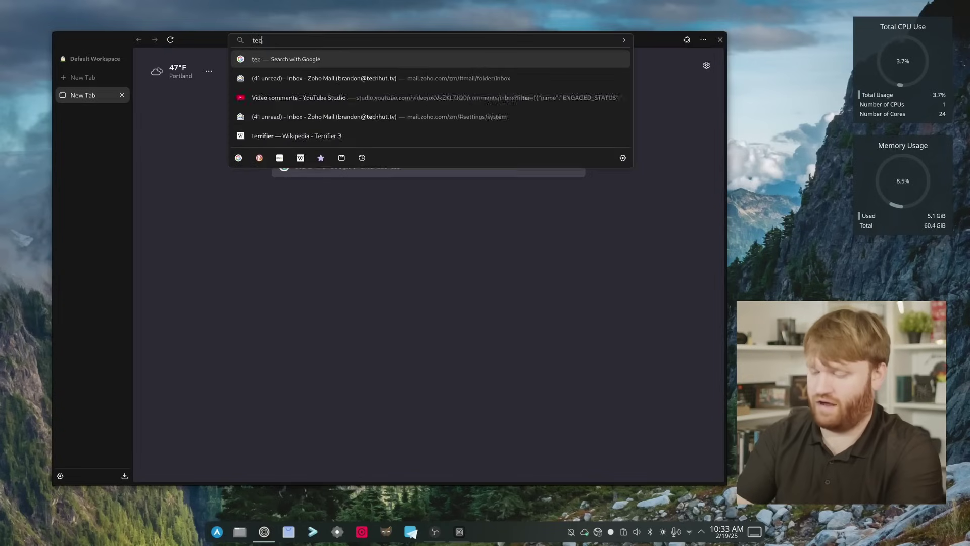
pyautogui.write('hhut.tv')
pyautogui.press('Return')
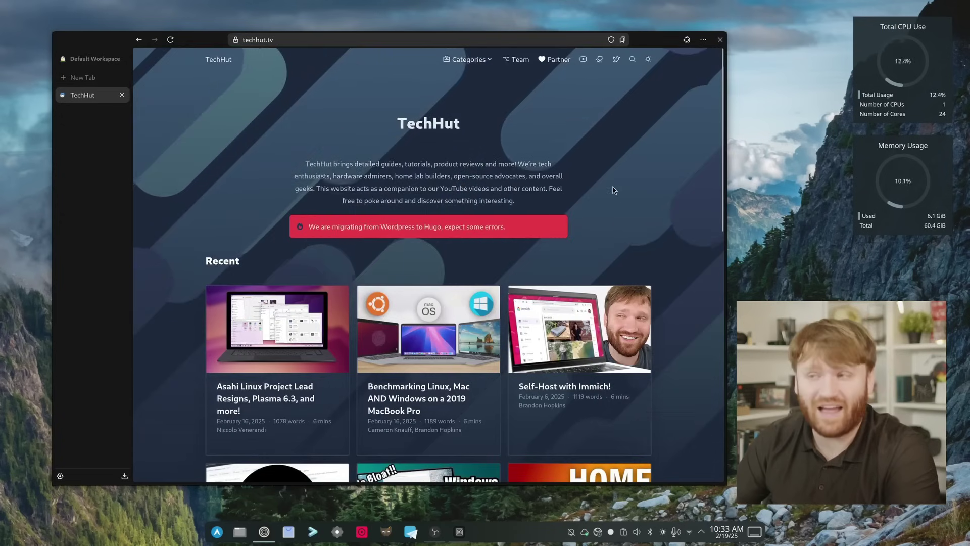
pyautogui.scroll(-3, 582, 282)
pyautogui.scroll(3, 582, 283)
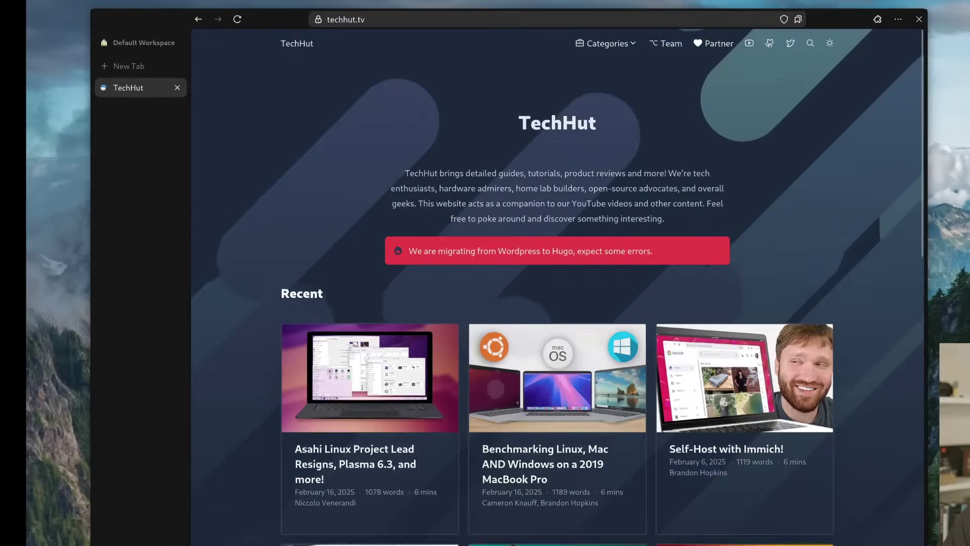
pyautogui.hotkey('ctrl', ',')
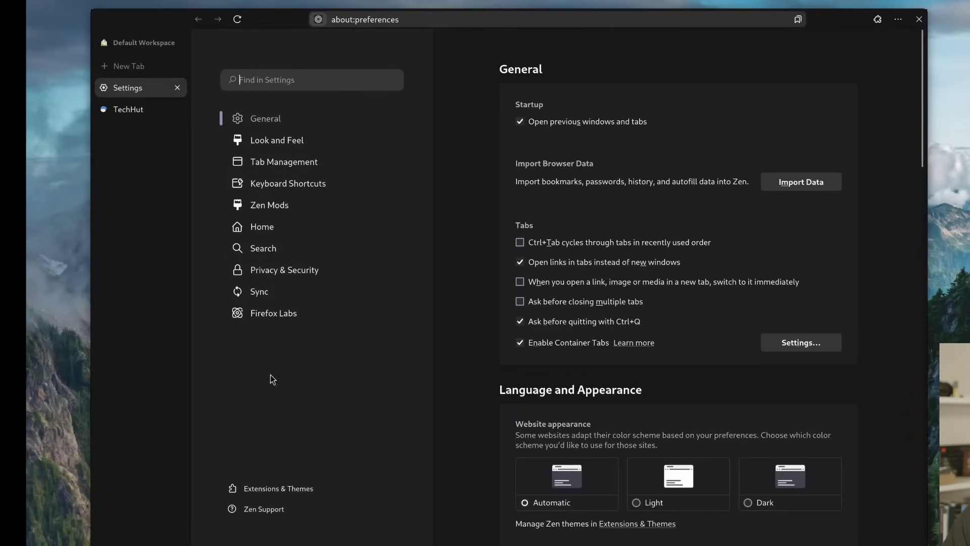
# Step: In Look and Feel, try the collapsed toolbar layout, then return to multiple toolbars
pyautogui.click(316, 145)
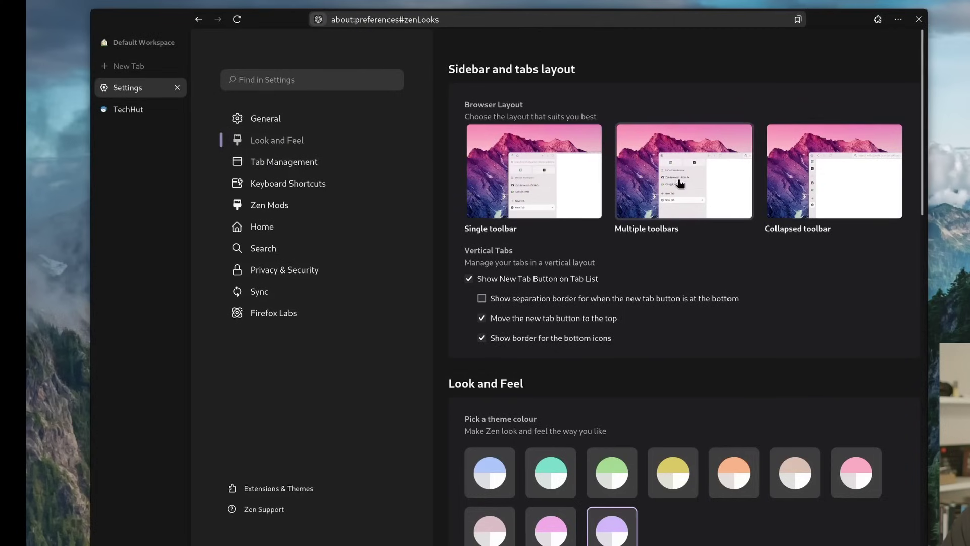
pyautogui.click(404, 19)
pyautogui.press('Escape')
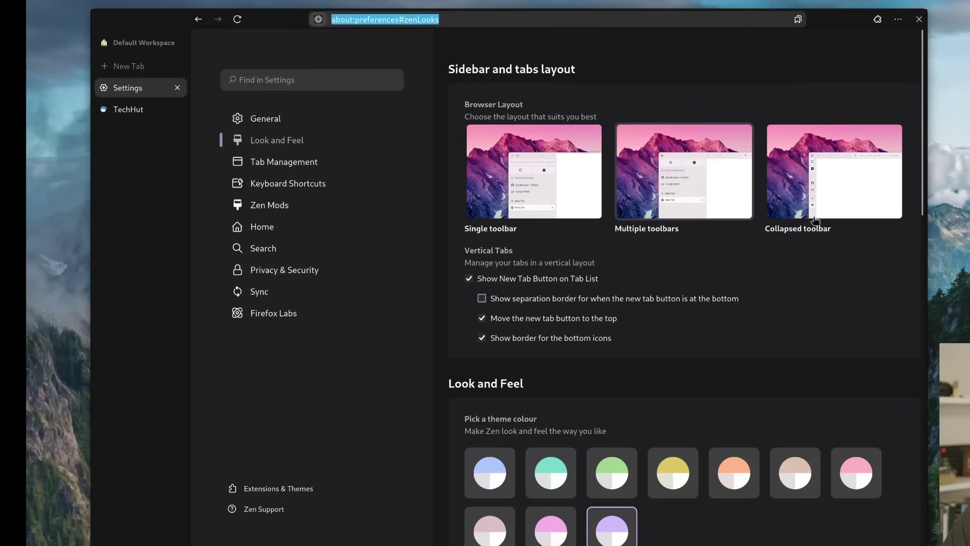
pyautogui.click(837, 170)
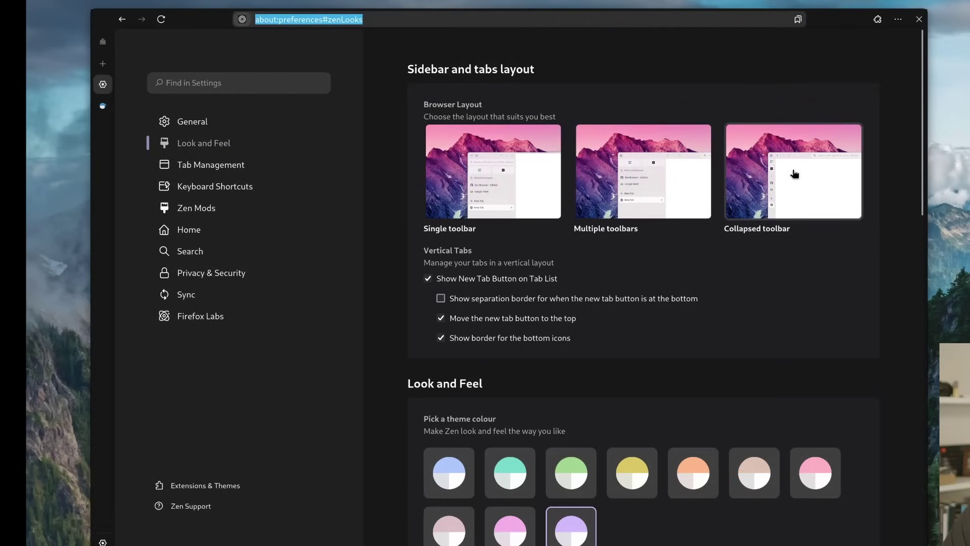
pyautogui.click(583, 174)
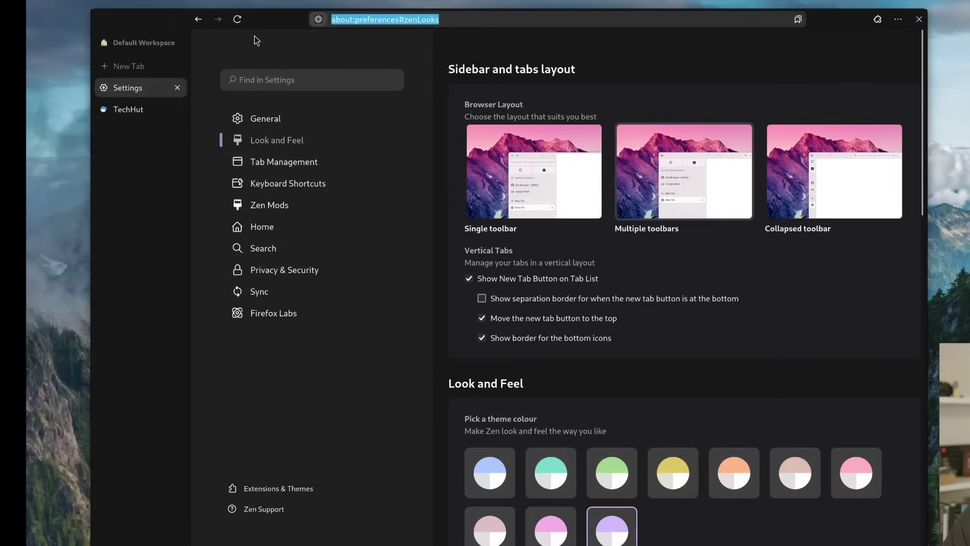
# Step: Enable compact mode from the sidebar menu, hiding both the sidebar and toolbar
pyautogui.rightClick(120, 230)
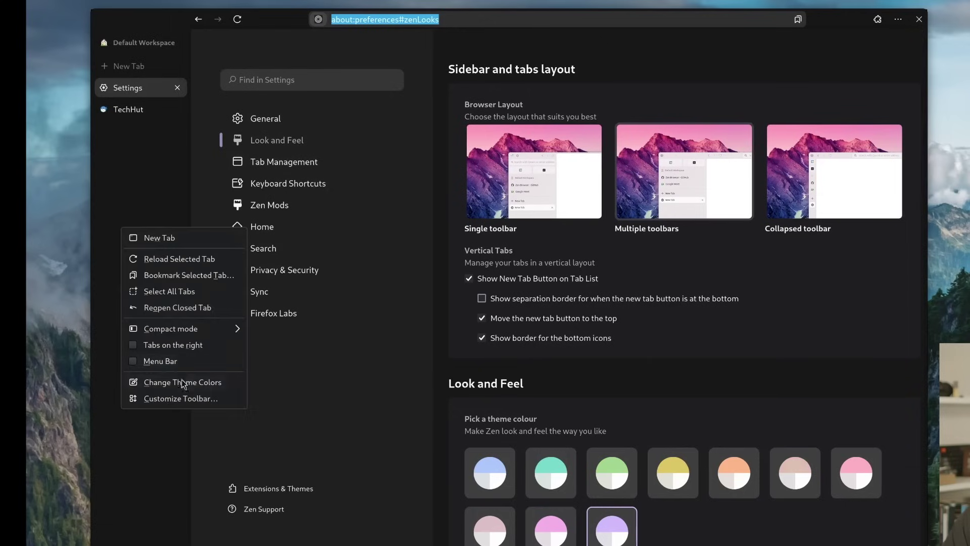
pyautogui.moveTo(195, 327)
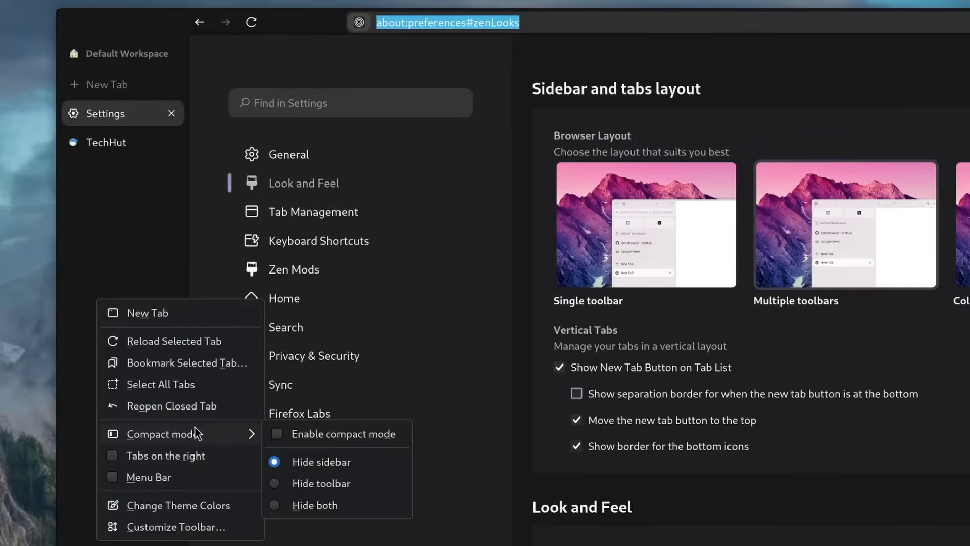
pyautogui.click(310, 436)
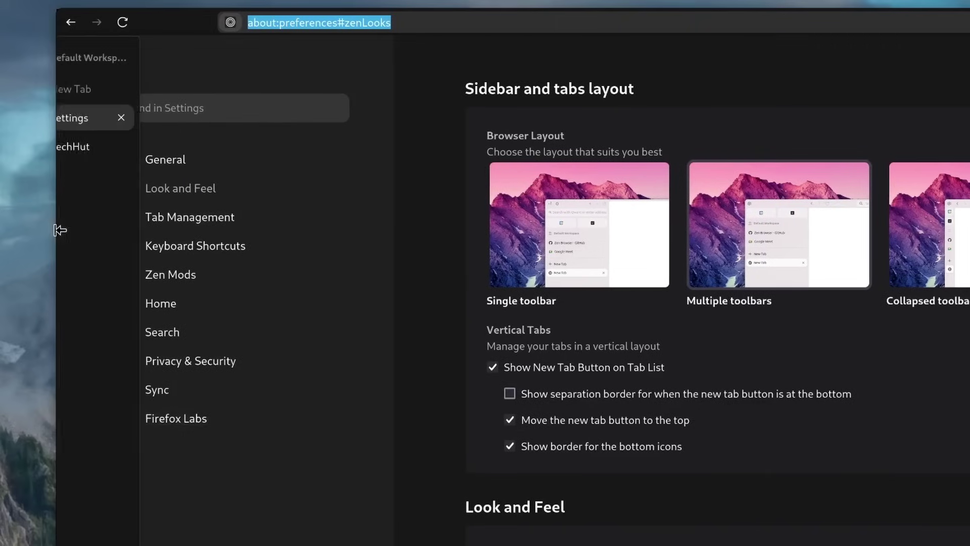
pyautogui.moveTo(41, 236)
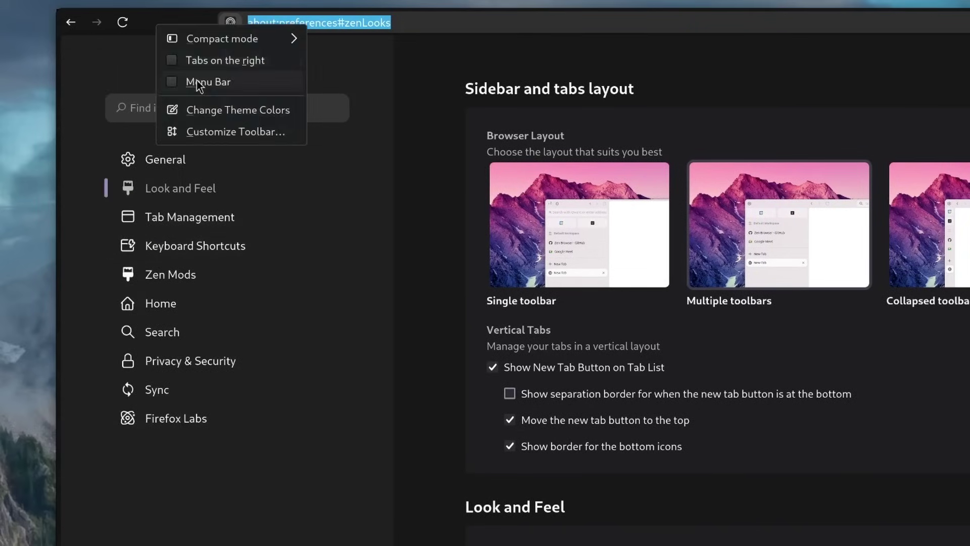
pyautogui.moveTo(251, 36)
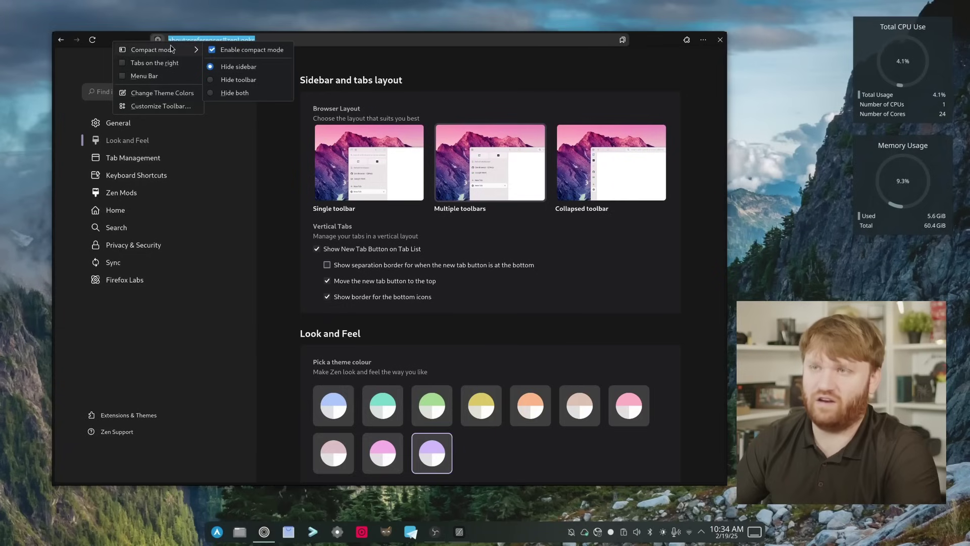
pyautogui.click(237, 93)
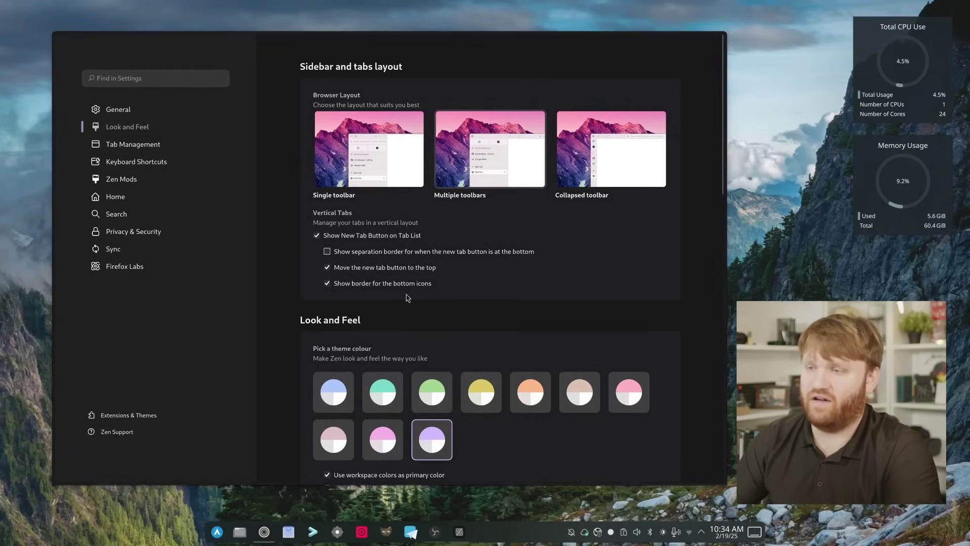
# Step: Switch to the TechHut tab and reopen the sidebar's compact mode options
pyautogui.scroll(-5, 407, 297)
pyautogui.scroll(5, 407, 297)
pyautogui.scroll(-1, 257, 218)
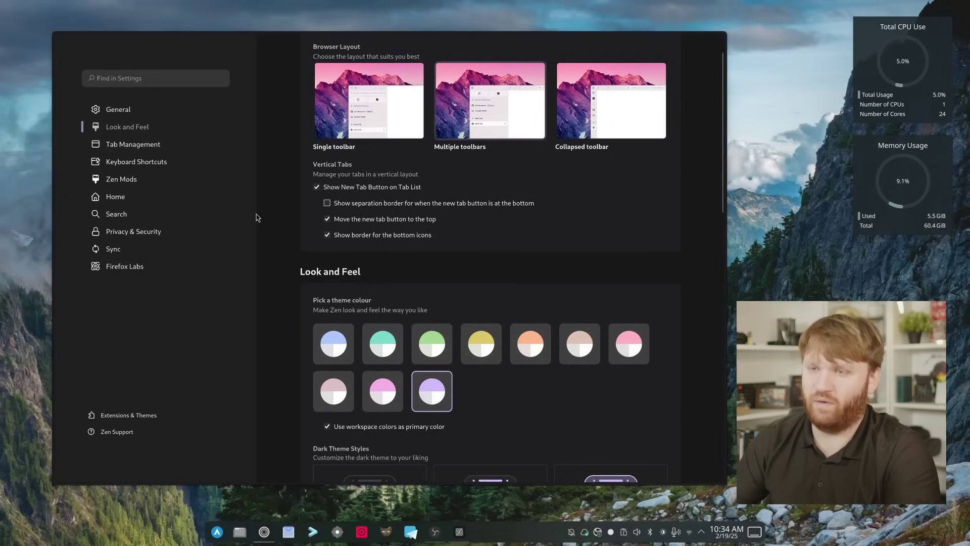
pyautogui.moveTo(58, 172)
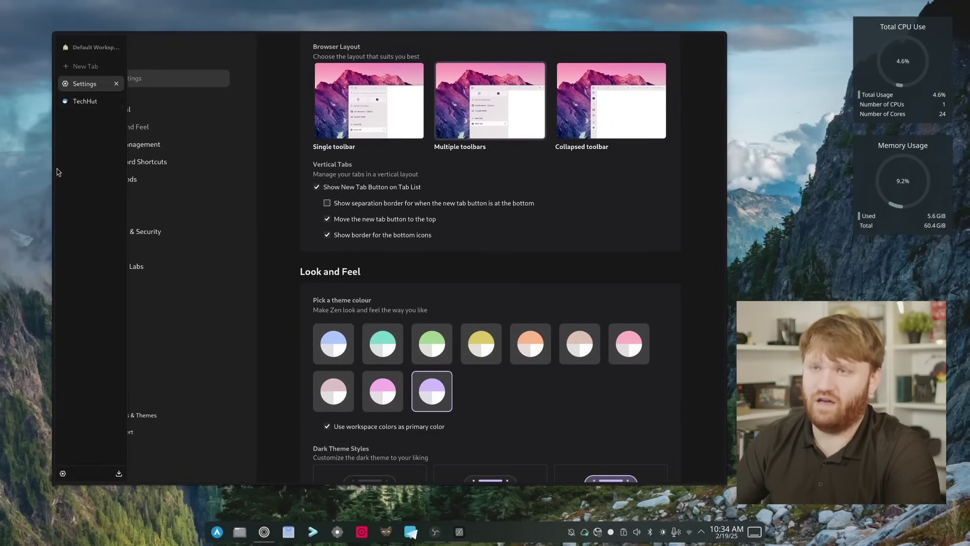
pyautogui.click(84, 101)
pyautogui.scroll(-10, 654, 215)
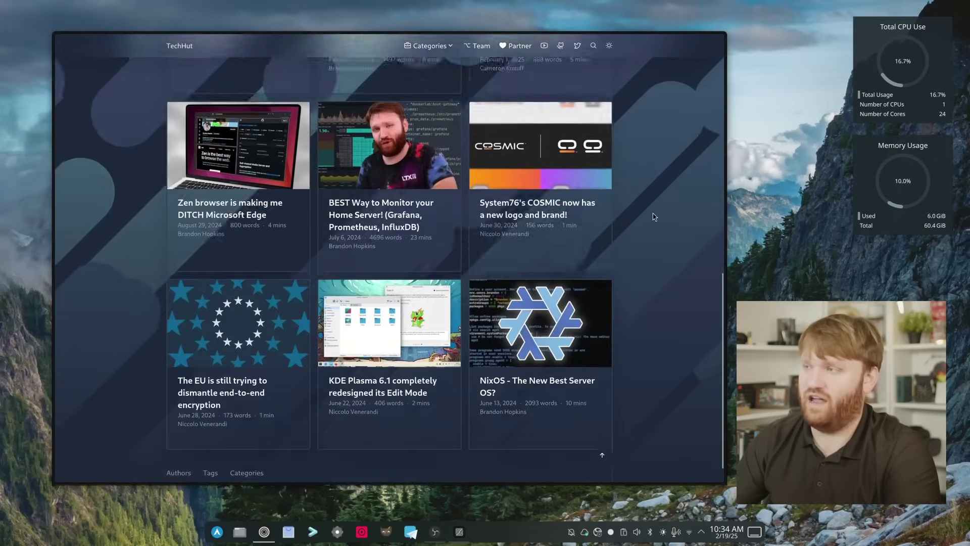
pyautogui.scroll(10, 654, 216)
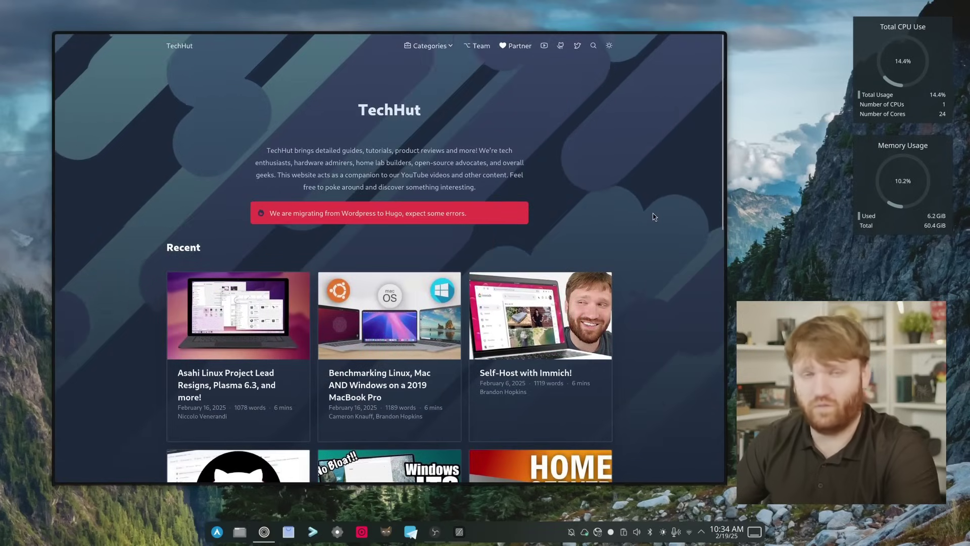
pyautogui.moveTo(66, 84)
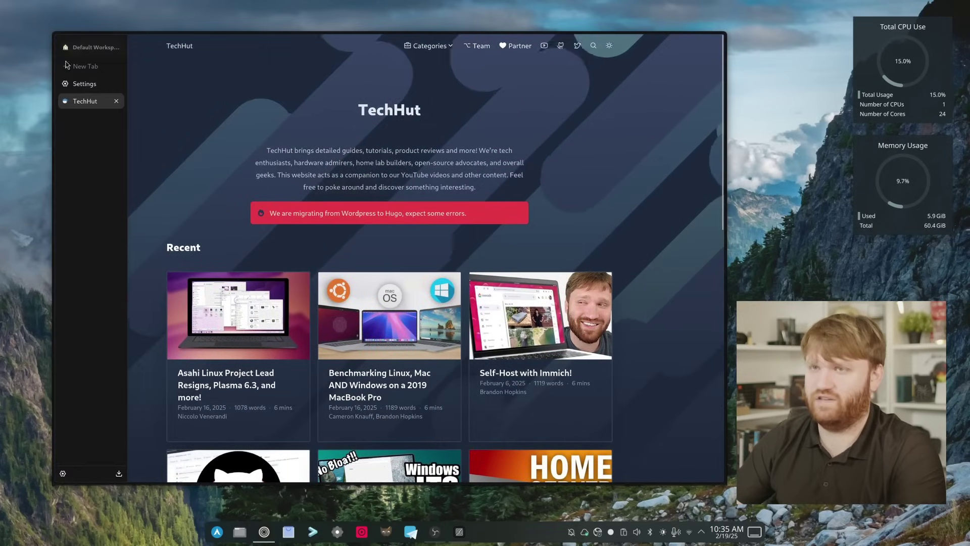
pyautogui.rightClick(72, 136)
# Step: Disable compact mode and show the installed extensions list
pyautogui.moveTo(127, 215)
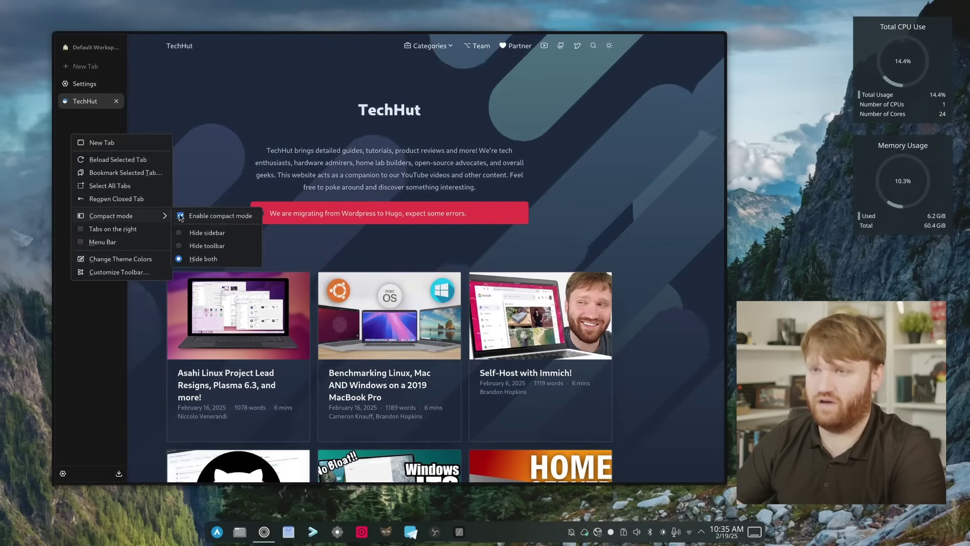
pyautogui.click(189, 216)
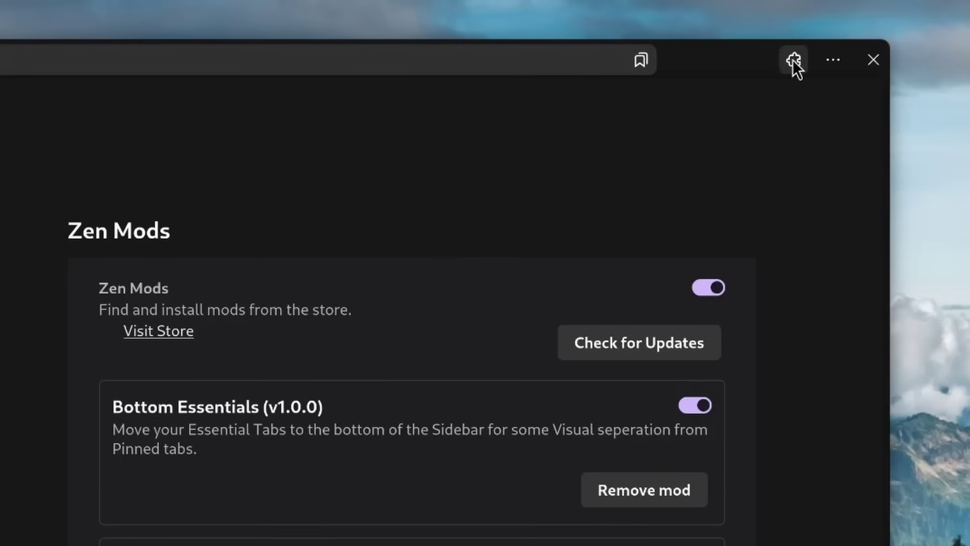
pyautogui.click(793, 60)
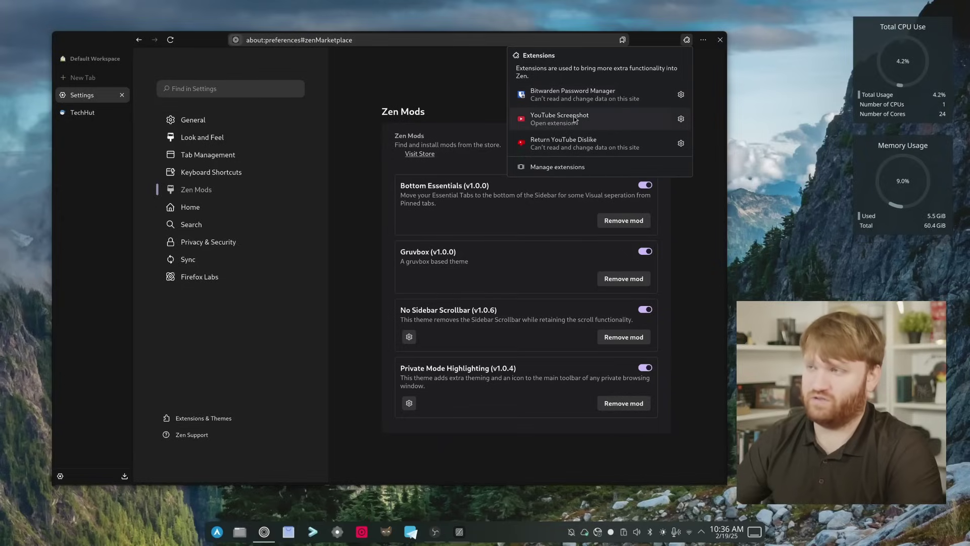
# Step: Return to the TechHut tab, reopen the extensions list, and open then close Workspaces
pyautogui.click(96, 112)
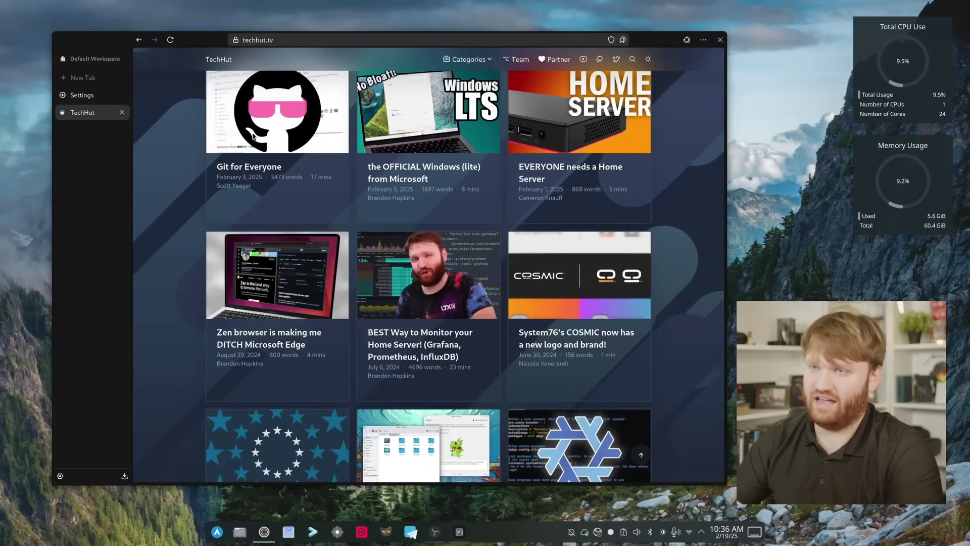
pyautogui.scroll(-3, 488, 300)
pyautogui.scroll(10, 488, 301)
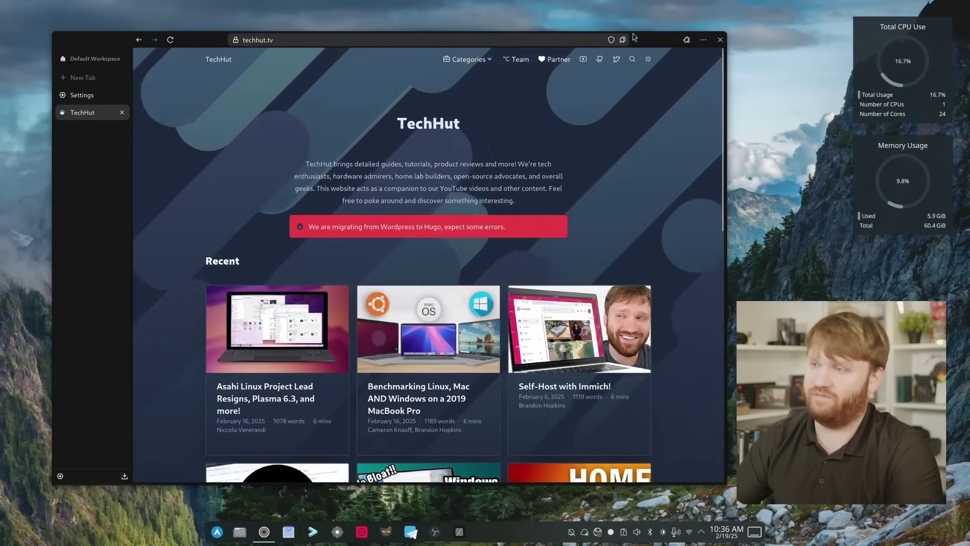
pyautogui.click(687, 40)
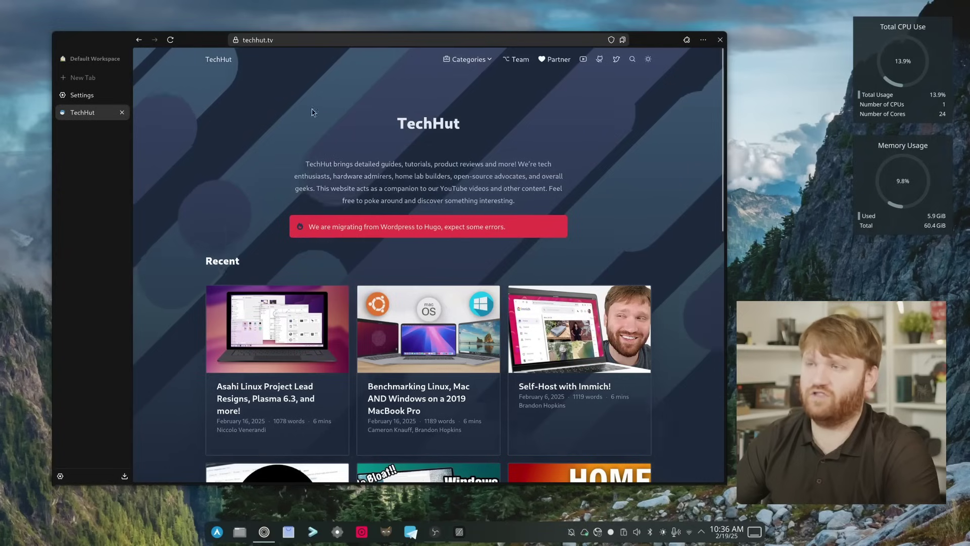
pyautogui.click(84, 58)
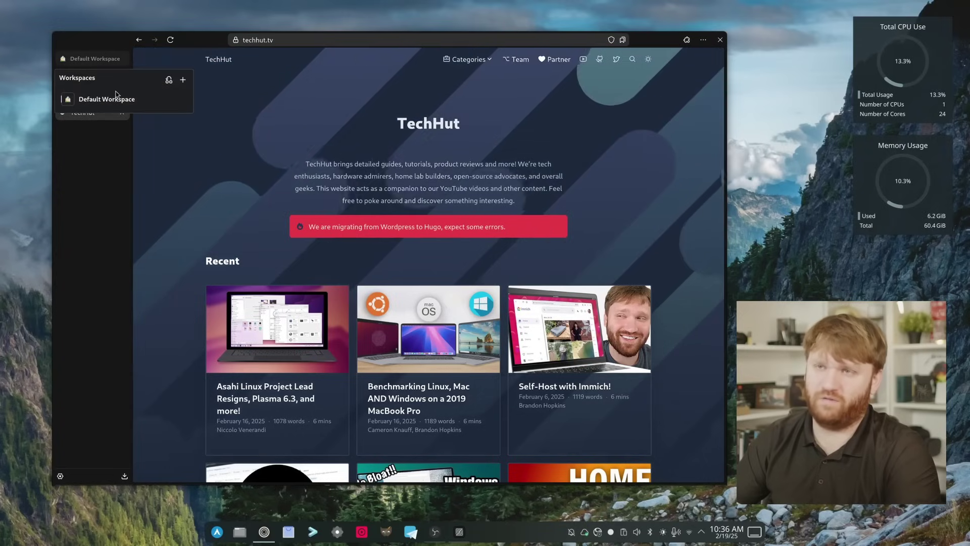
pyautogui.click(96, 162)
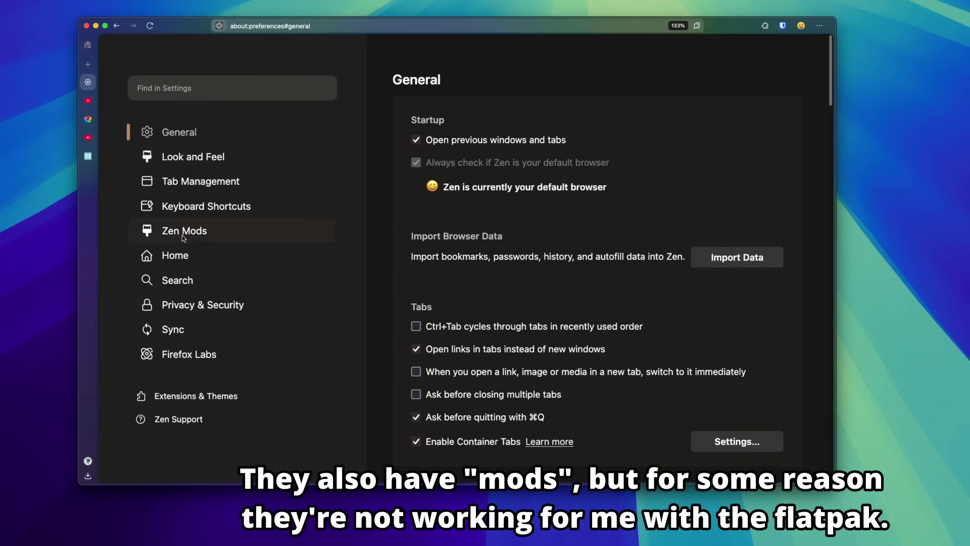
# Step: Open the Zen Mods settings, scroll the installed mods, and visit the mods store
pyautogui.click(184, 234)
pyautogui.scroll(-15, 468, 215)
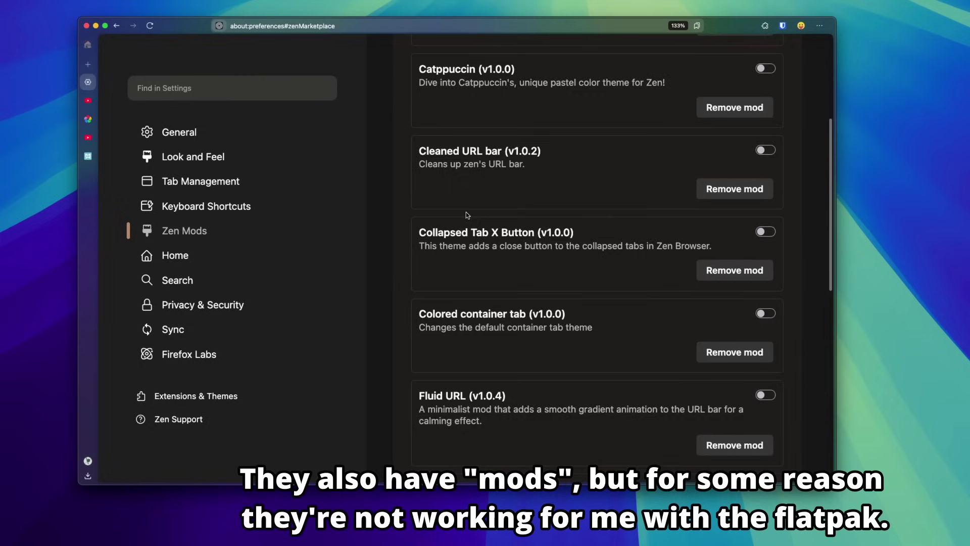
pyautogui.scroll(15, 615, 261)
pyautogui.click(448, 140)
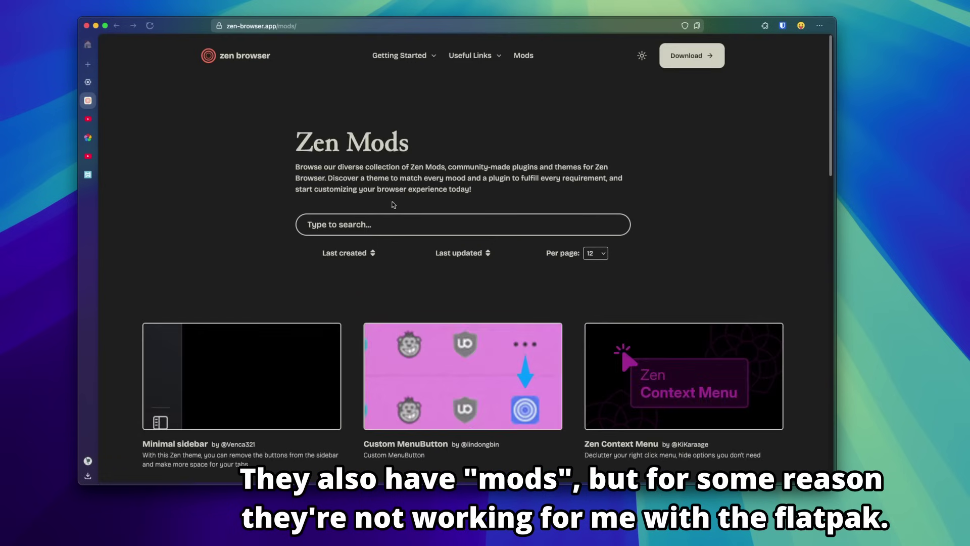
pyautogui.scroll(-4, 490, 250)
pyautogui.scroll(-7, 490, 250)
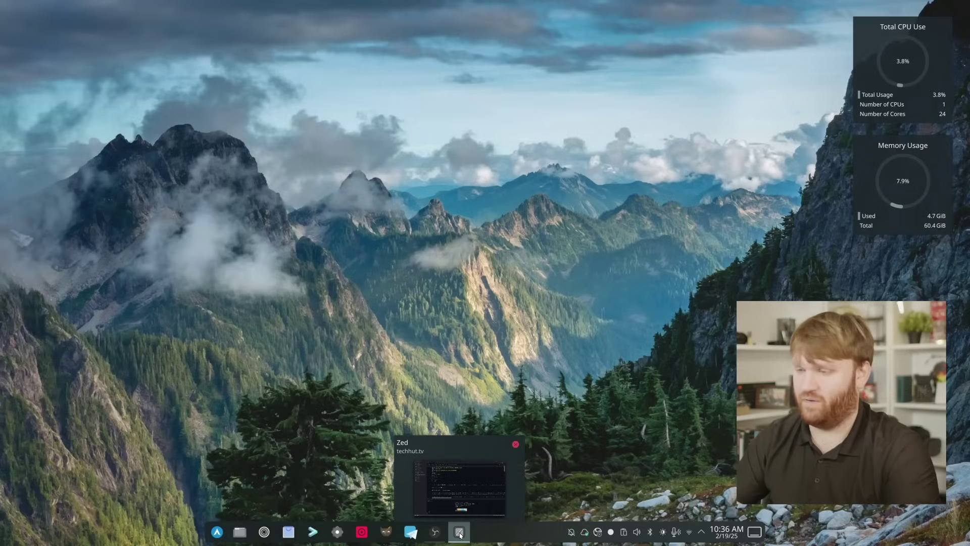
# Step: Restore Zed and run git init in its terminal to reinitialize the repository
pyautogui.click(460, 533)
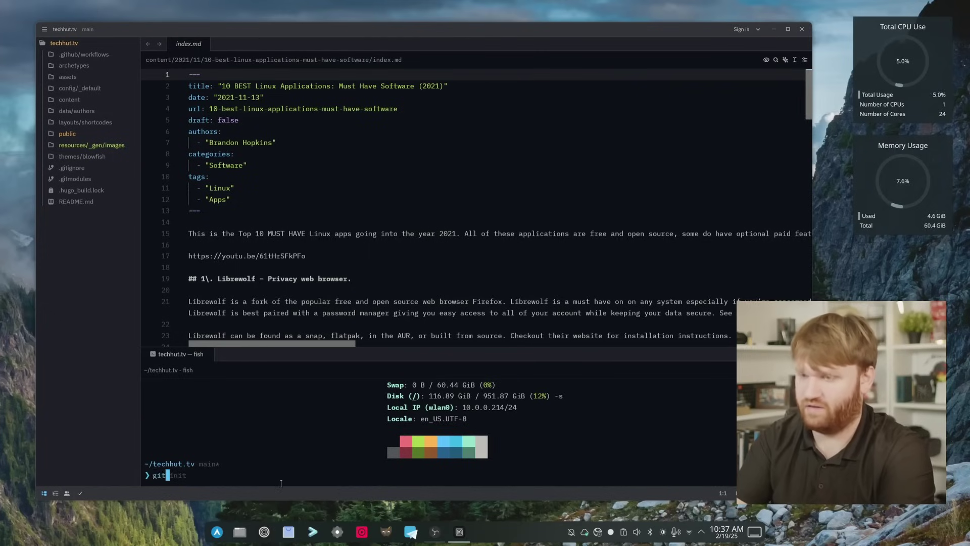
pyautogui.press('Tab')
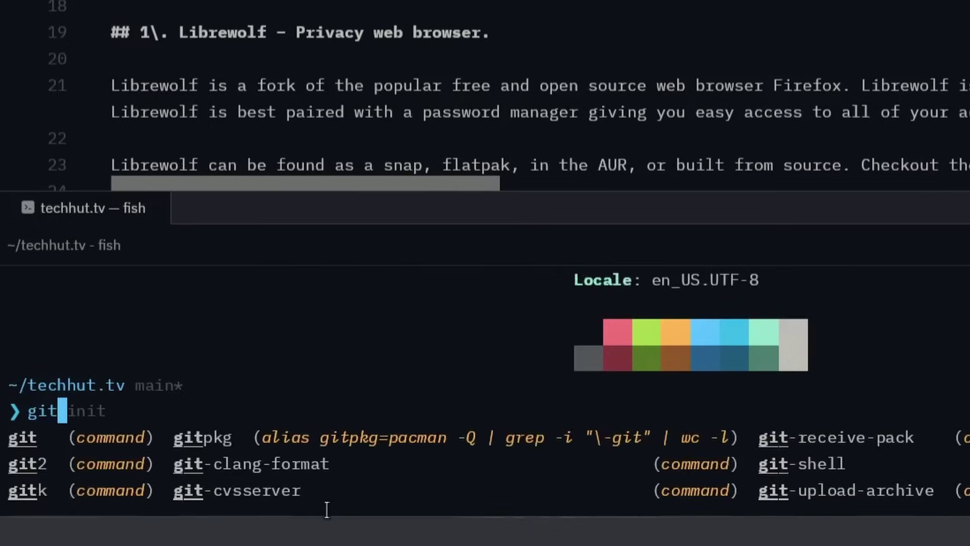
pyautogui.write('init')
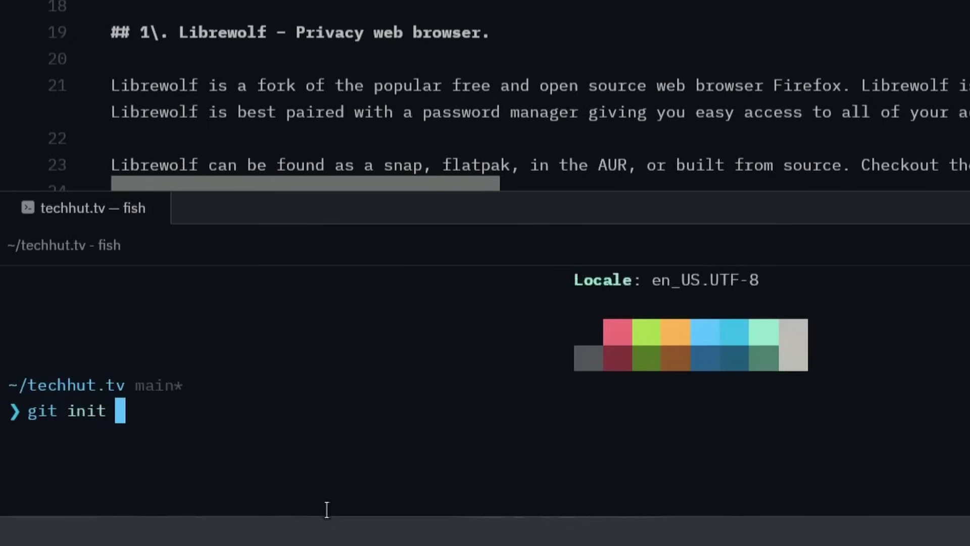
pyautogui.press('Return')
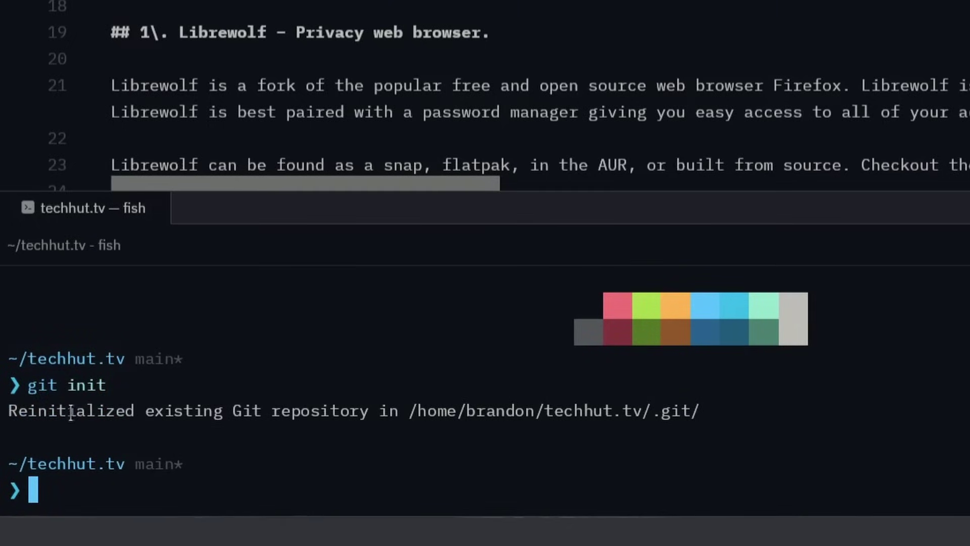
pyautogui.moveTo(77, 410); pyautogui.dragTo(555, 411)
pyautogui.click(780, 406)
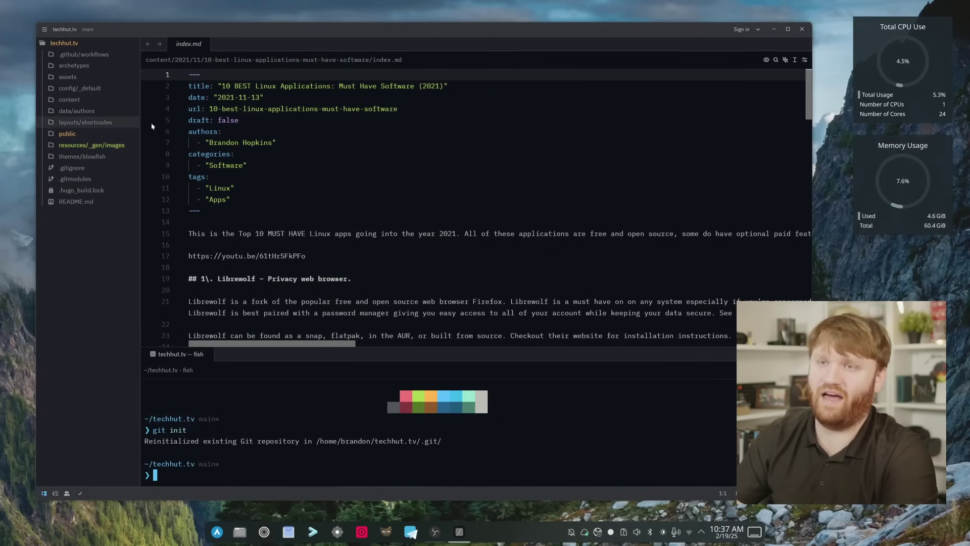
pyautogui.scroll(-3, 205, 126)
pyautogui.scroll(3, 421, 147)
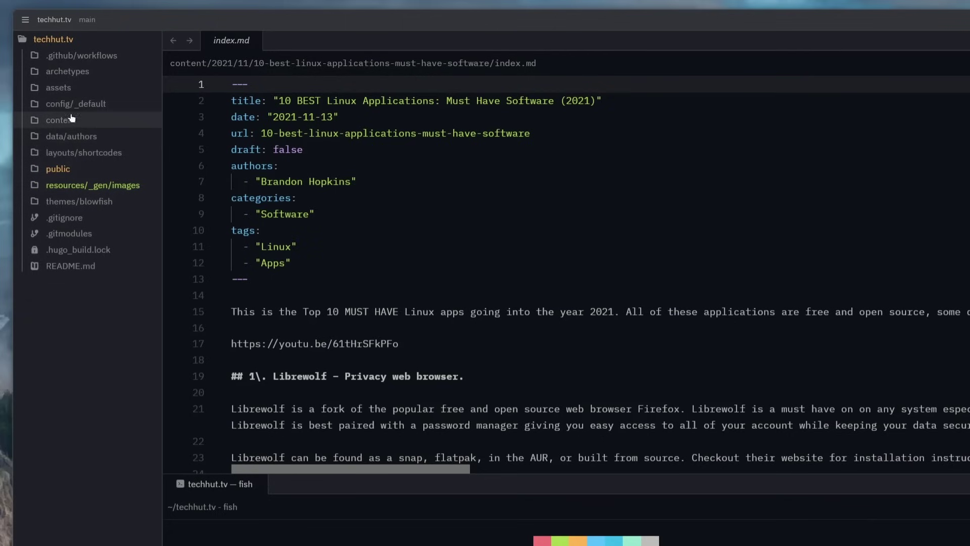
# Step: Open content/2024/03/cosmic-updates-linux-4/index.md and view its Markdown preview before closing it
pyautogui.click(72, 119)
pyautogui.click(96, 185)
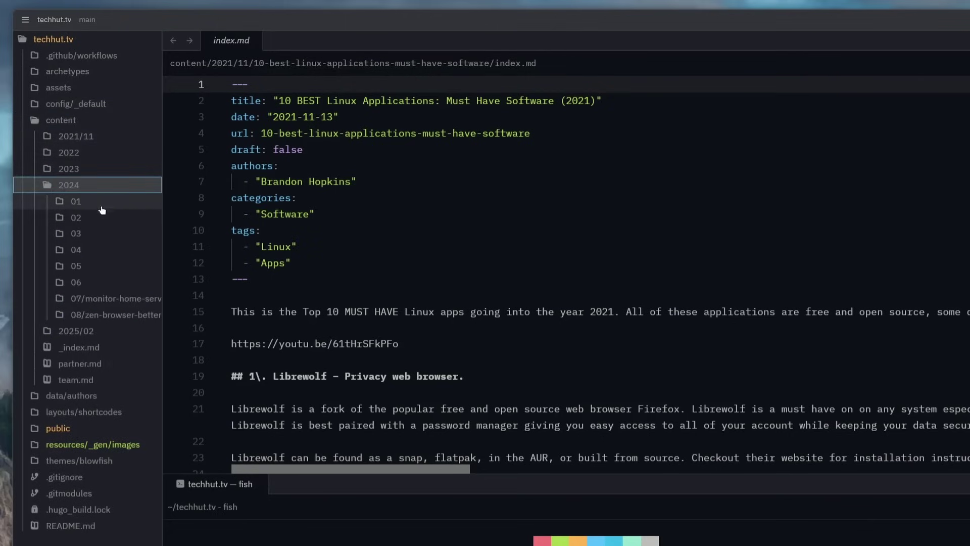
pyautogui.click(93, 233)
pyautogui.click(120, 250)
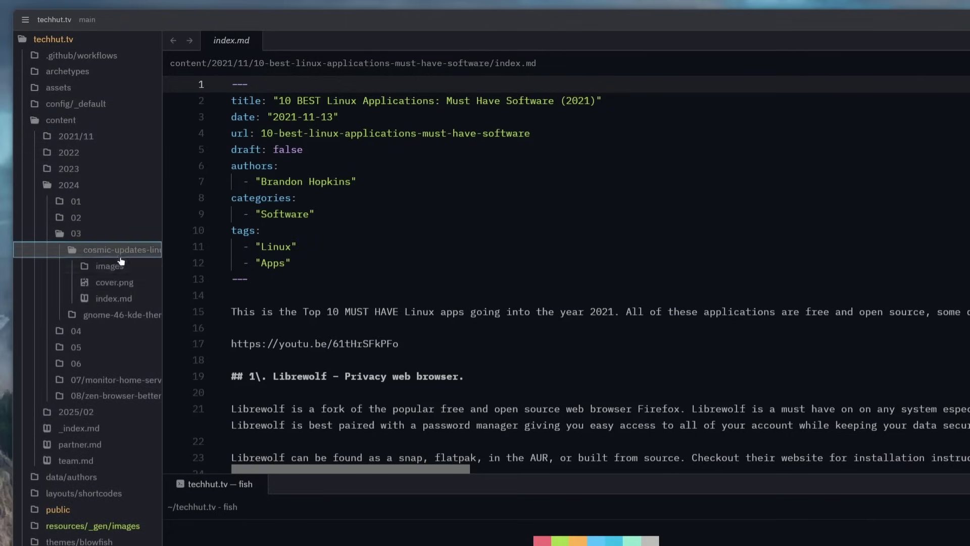
pyautogui.click(122, 299)
pyautogui.scroll(-5, 421, 257)
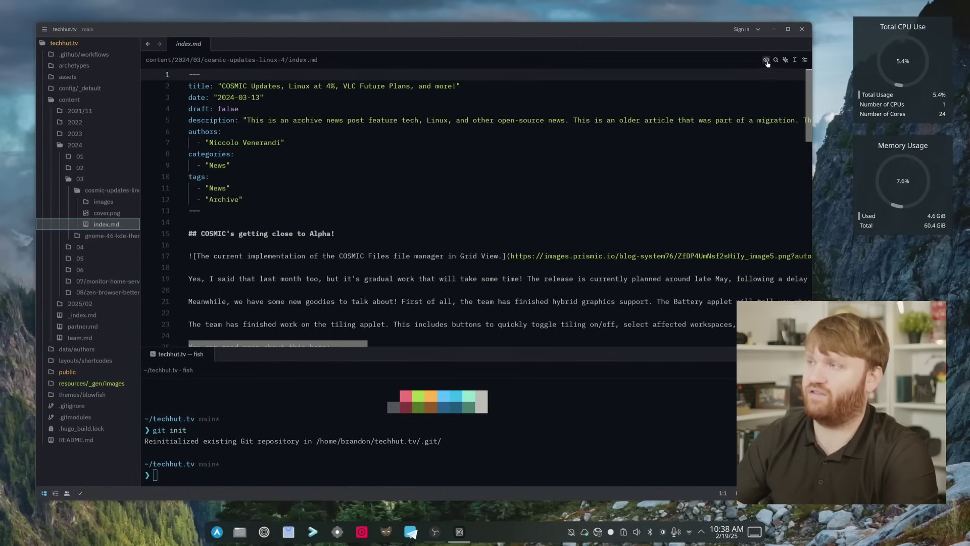
pyautogui.click(766, 61)
pyautogui.scroll(-15, 464, 189)
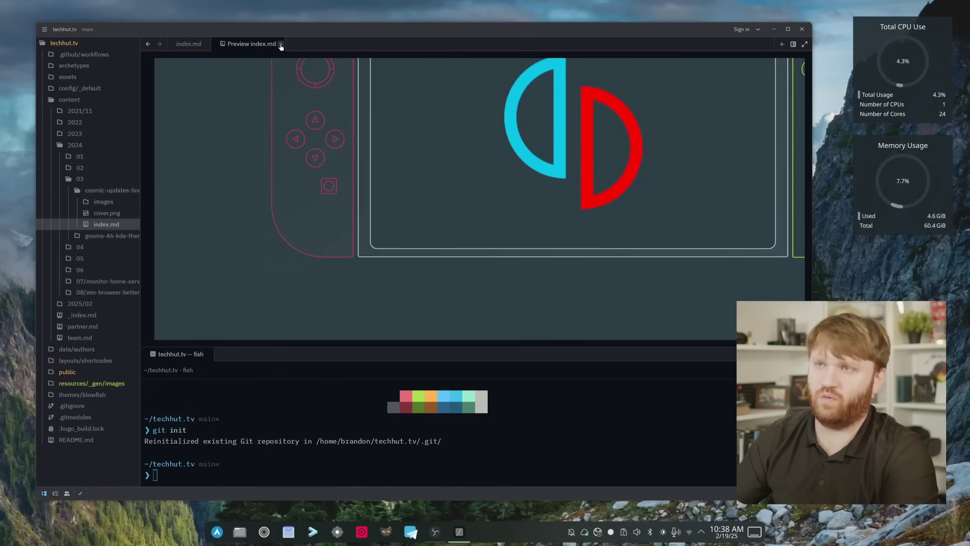
pyautogui.click(281, 45)
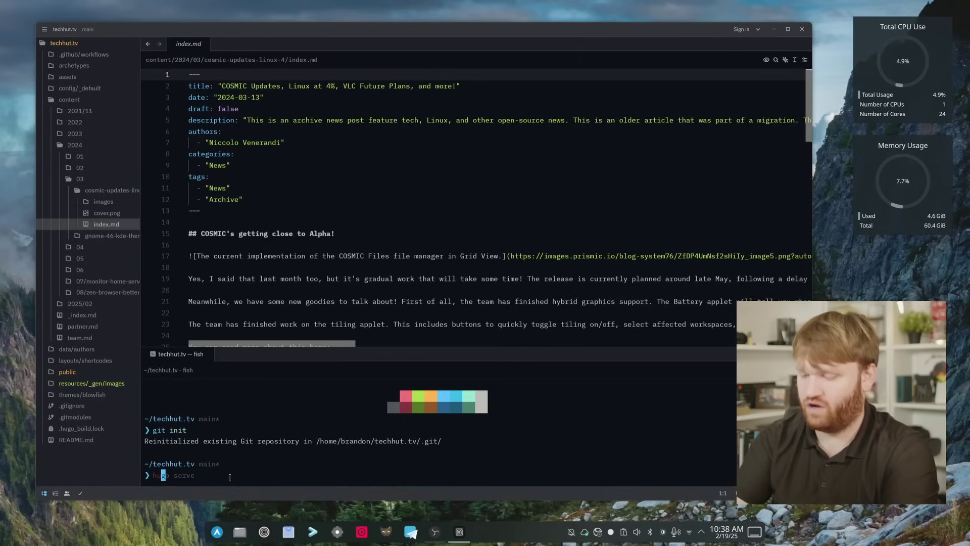
# Step: Start hugo server, open localhost:1313, then send hello to deepseek-r1 and exit with /bye
pyautogui.press('Return')
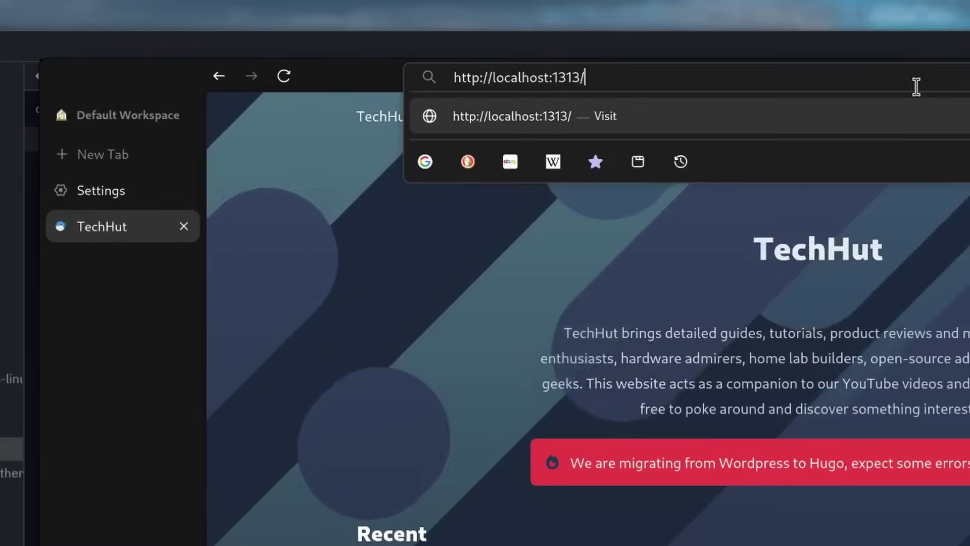
pyautogui.press('Return')
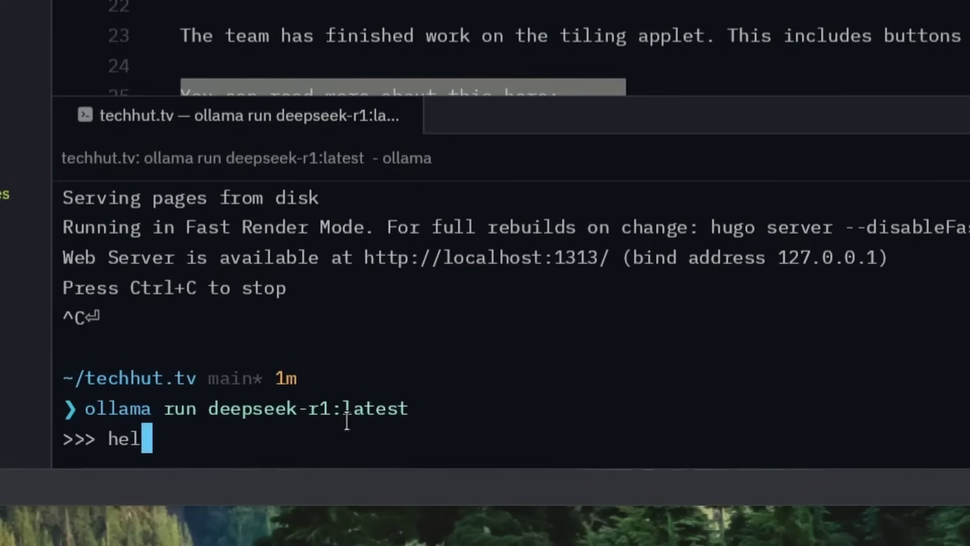
pyautogui.write('lo')
pyautogui.press('Return')
pyautogui.write('/bye')
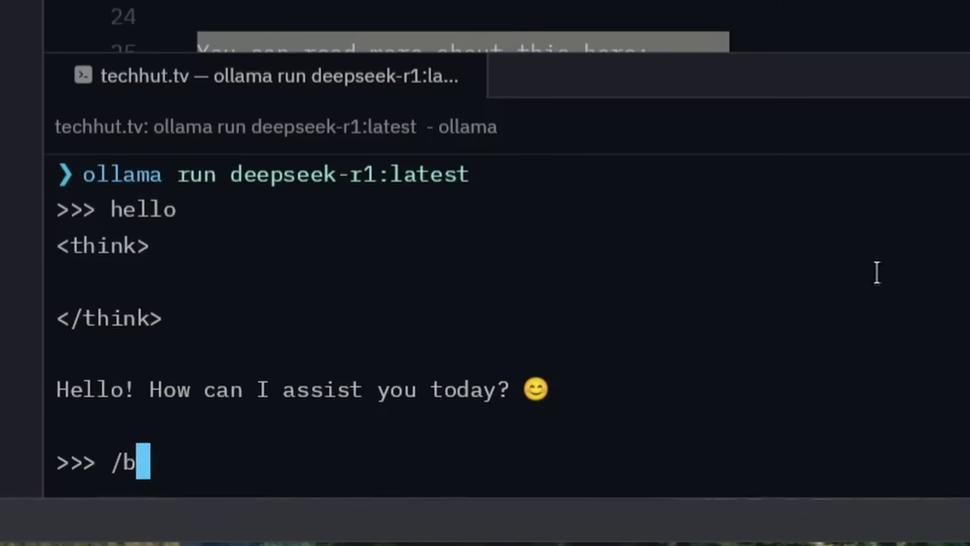
pyautogui.press('Return')
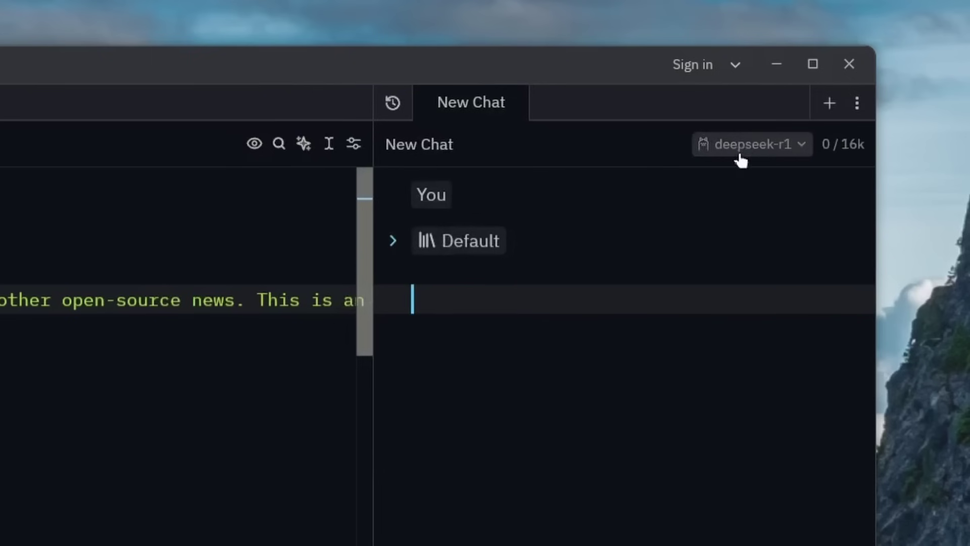
# Step: Switch the assistant's chat model to qwen2.5-coder:14b
pyautogui.click(749, 152)
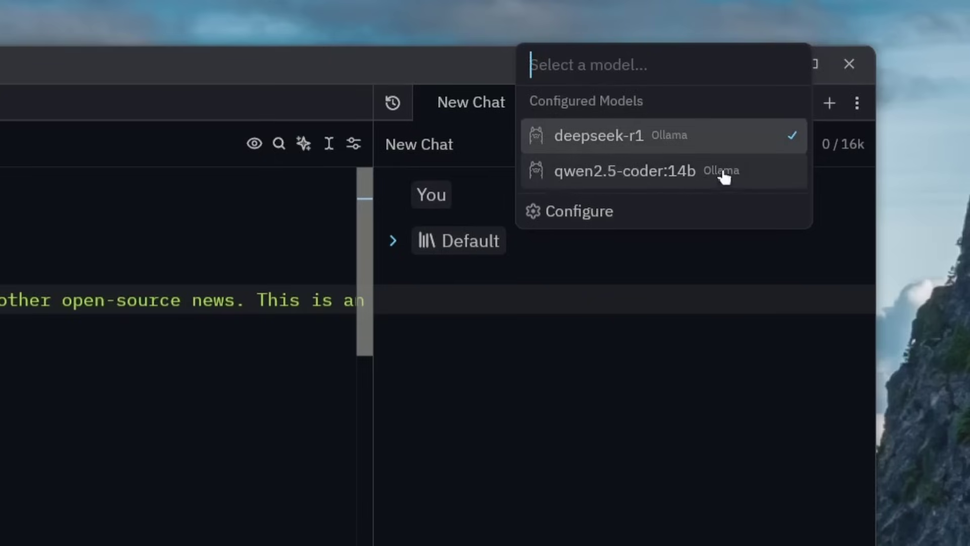
pyautogui.click(677, 175)
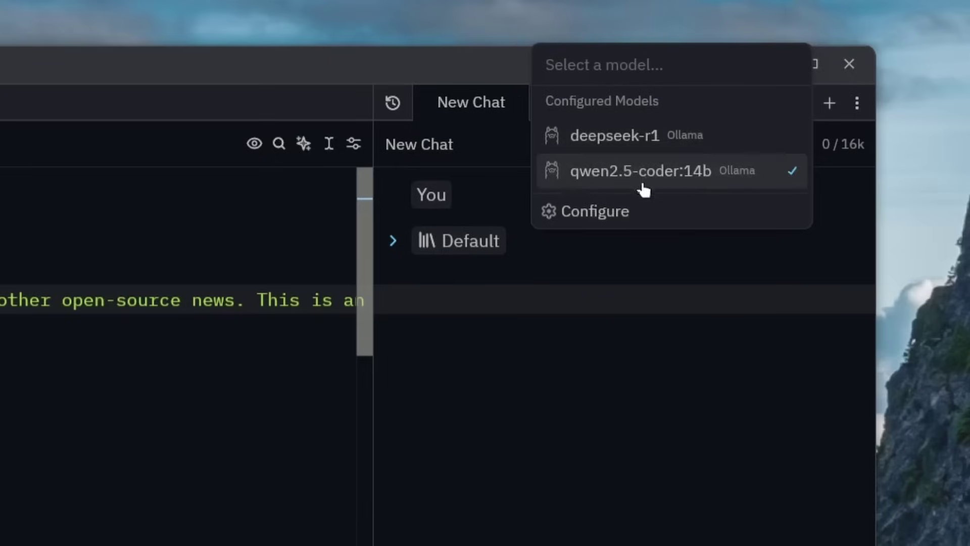
pyautogui.click(510, 437)
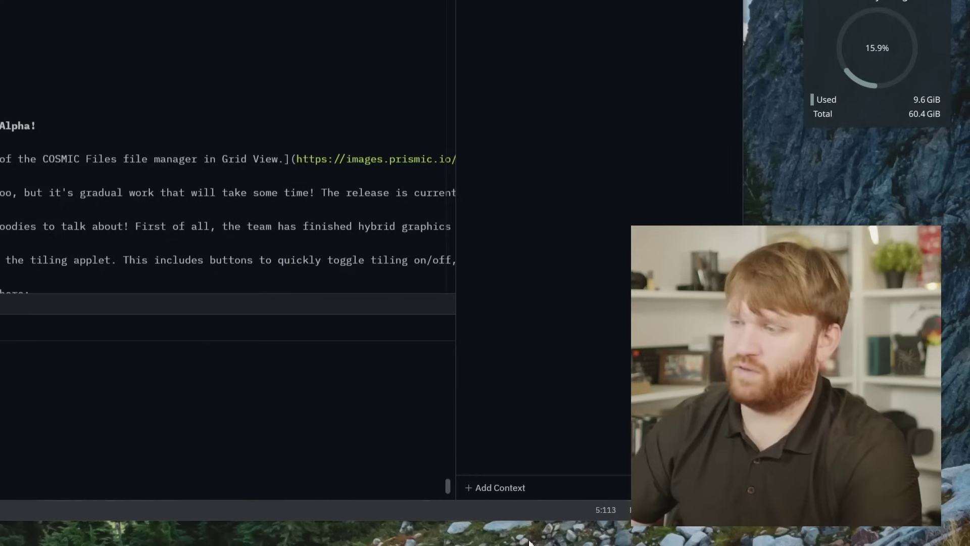
# Step: Attach the open tabs as context and send 'Can you help me rewrite this fixing any grammar or spelling issues?'
pyautogui.click(496, 488)
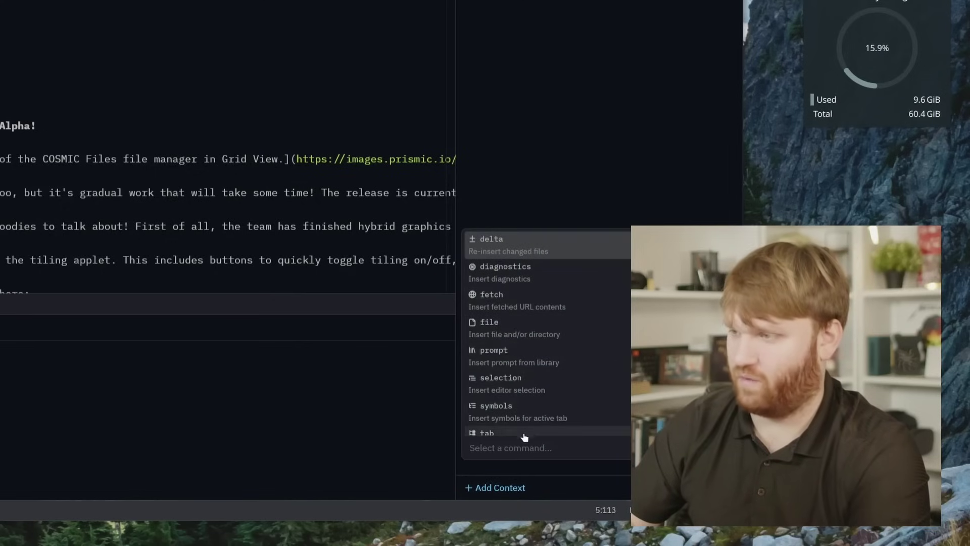
pyautogui.scroll(-3, 523, 432)
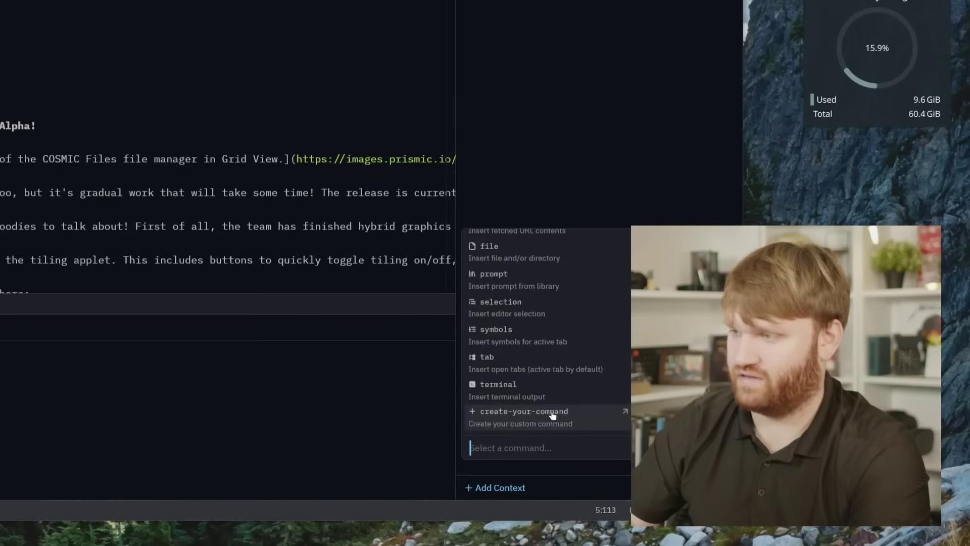
pyautogui.press('Down')
pyautogui.click(545, 374)
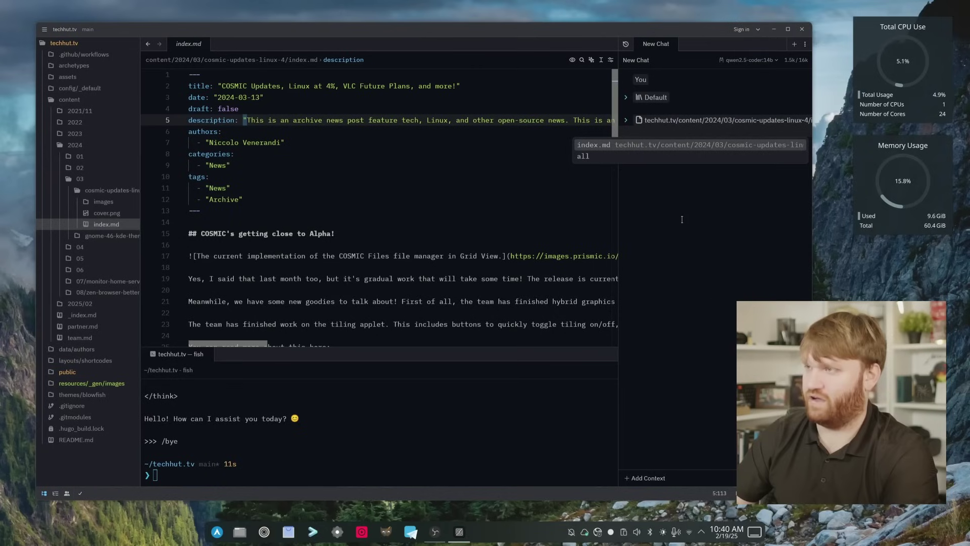
pyautogui.press('Escape')
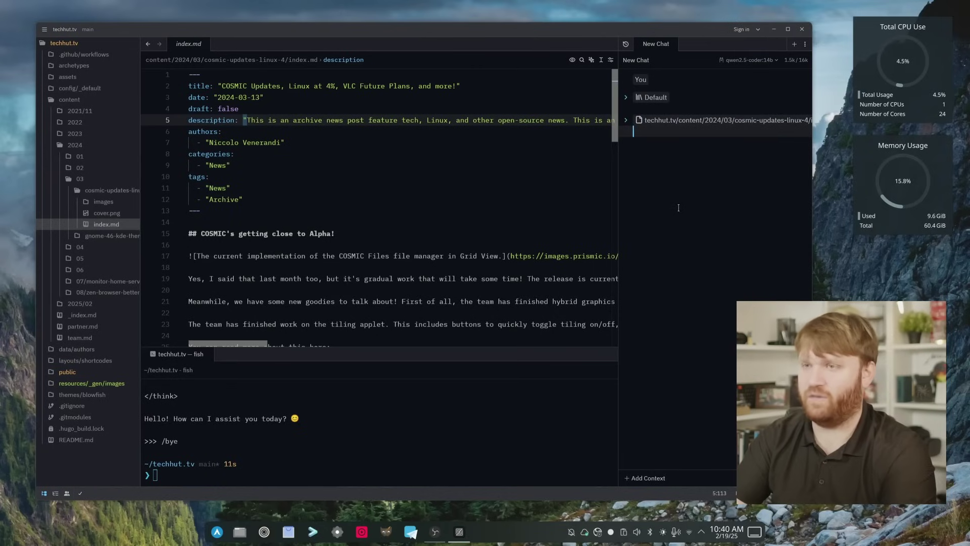
pyautogui.write('Can you help me rewrite this fixing any grammar or spelling issues?')
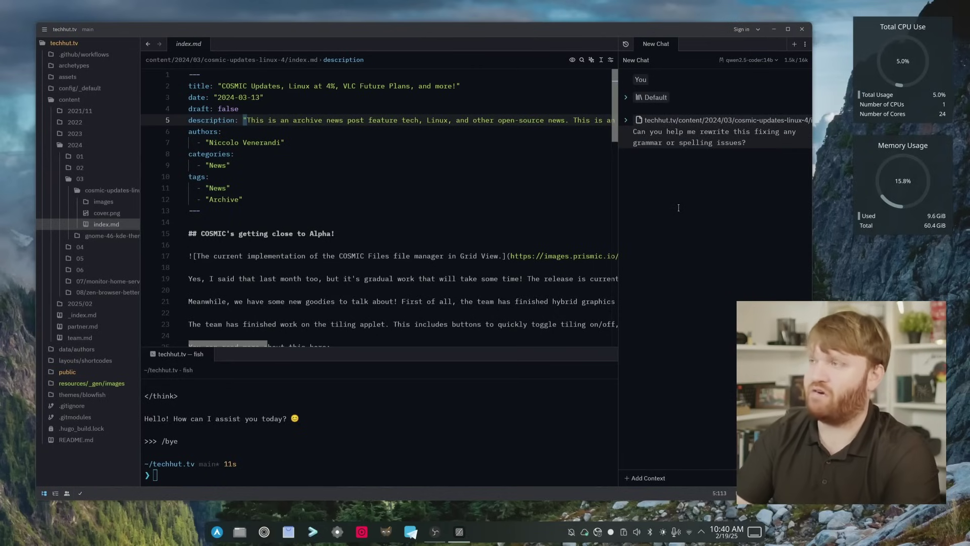
pyautogui.press('Return')
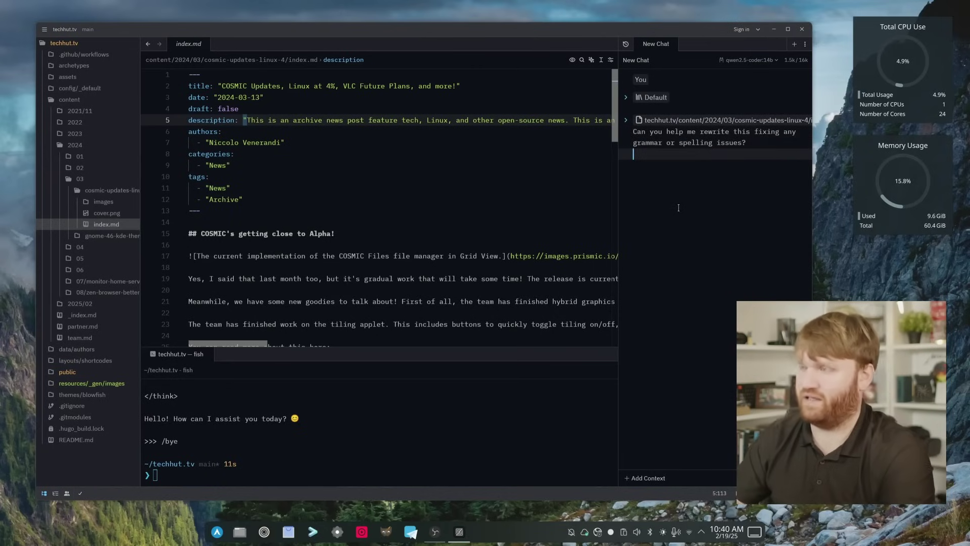
pyautogui.hotkey('ctrl', 'Return')
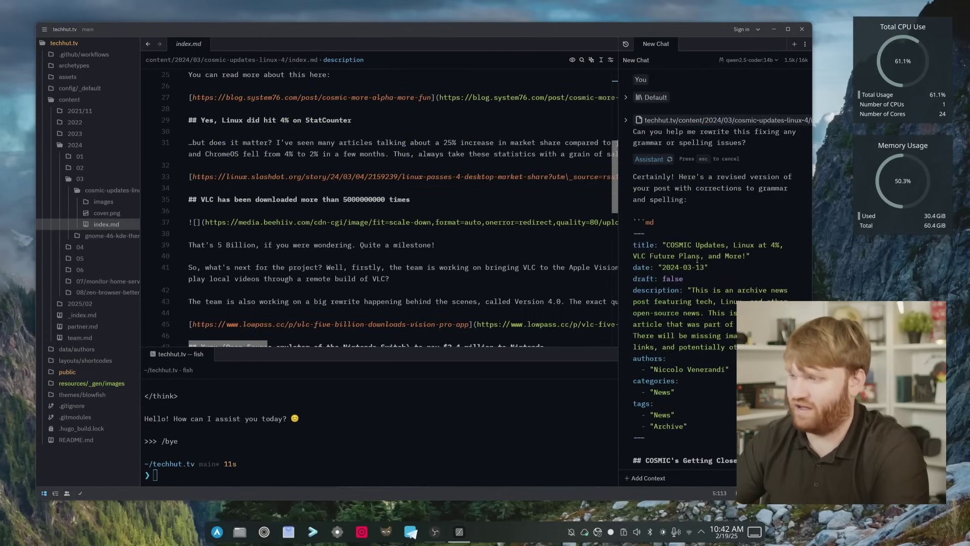
# Step: Scroll through the Assistant's grammar-corrected rewrite of the post in index.md
pyautogui.scroll(6, 250, 230)
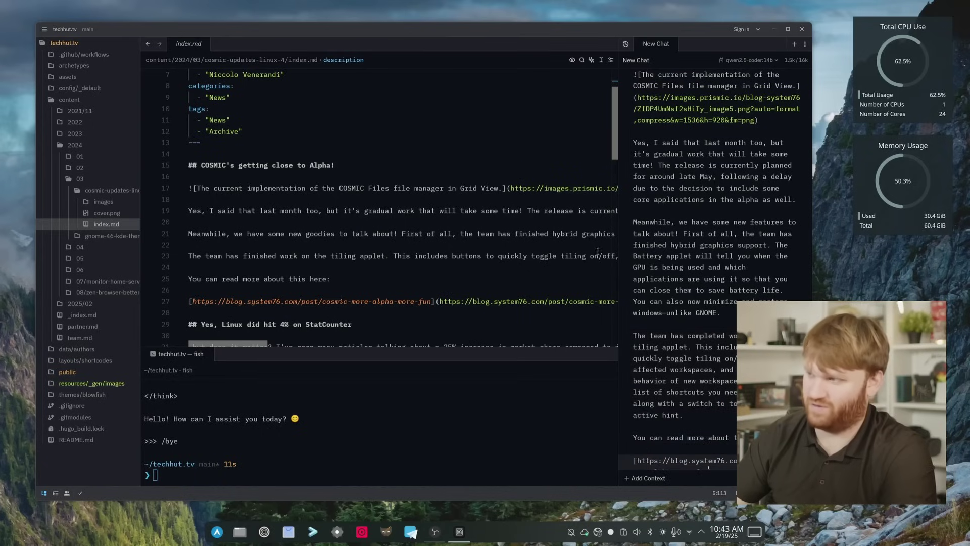
pyautogui.scroll(-5, 734, 267)
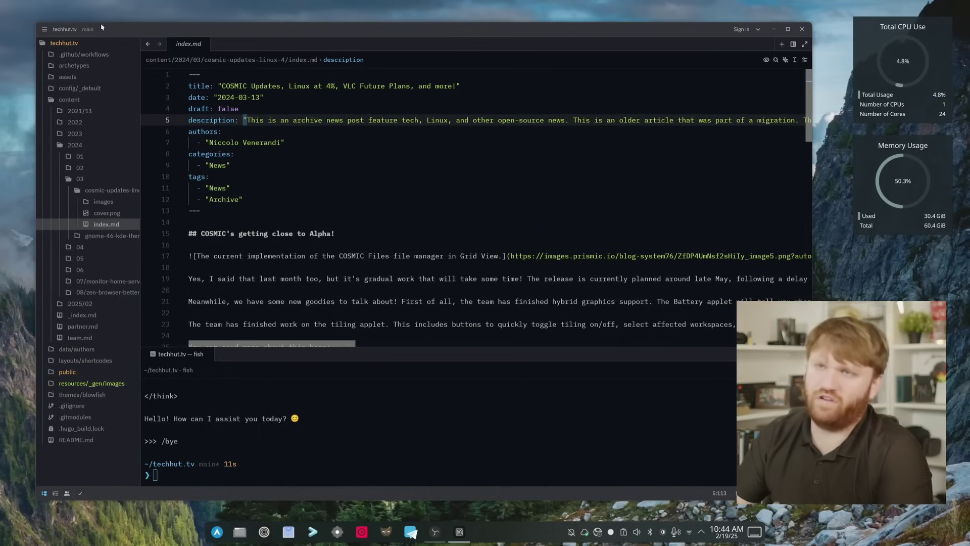
# Step: Browse Zed's Extensions list from the main menu, then close the Zed window
pyautogui.click(45, 29)
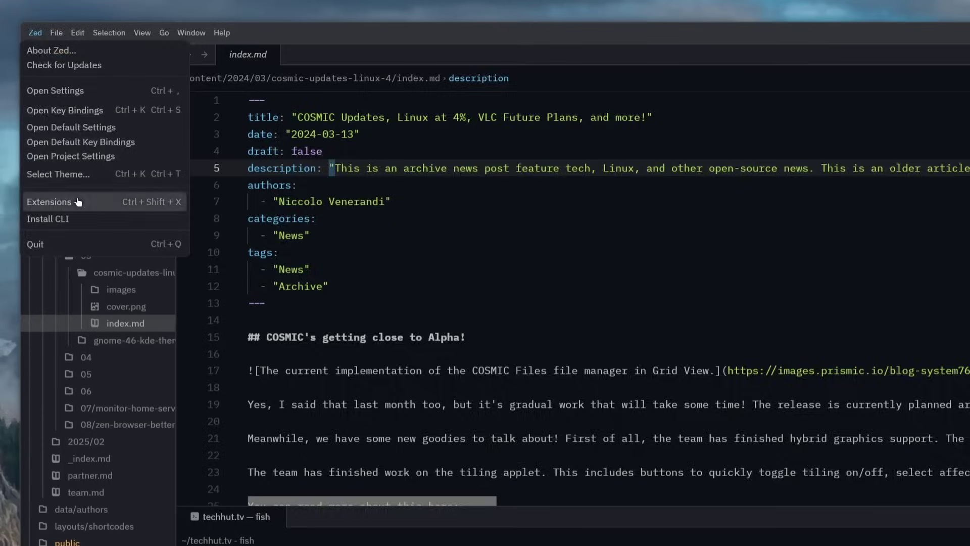
pyautogui.click(55, 142)
pyautogui.scroll(-10, 677, 221)
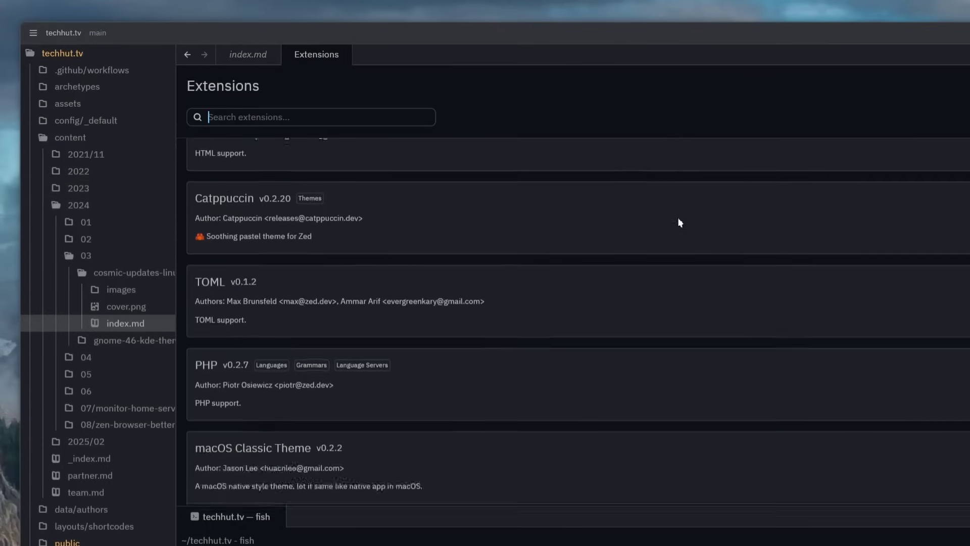
pyautogui.scroll(8, 678, 221)
pyautogui.scroll(2, 680, 222)
pyautogui.scroll(2, 379, 295)
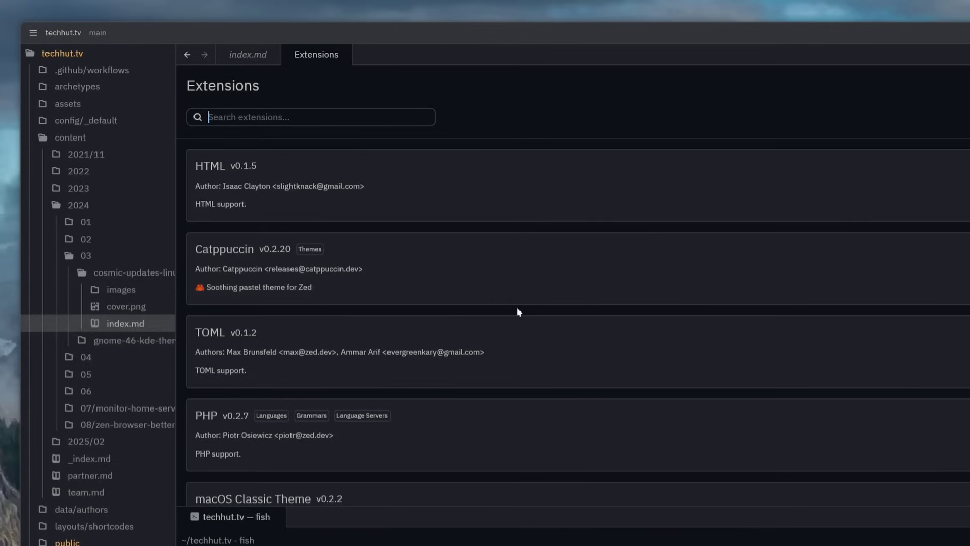
pyautogui.scroll(-4, 275, 190)
pyautogui.scroll(3, 215, 323)
pyautogui.scroll(-10, 233, 313)
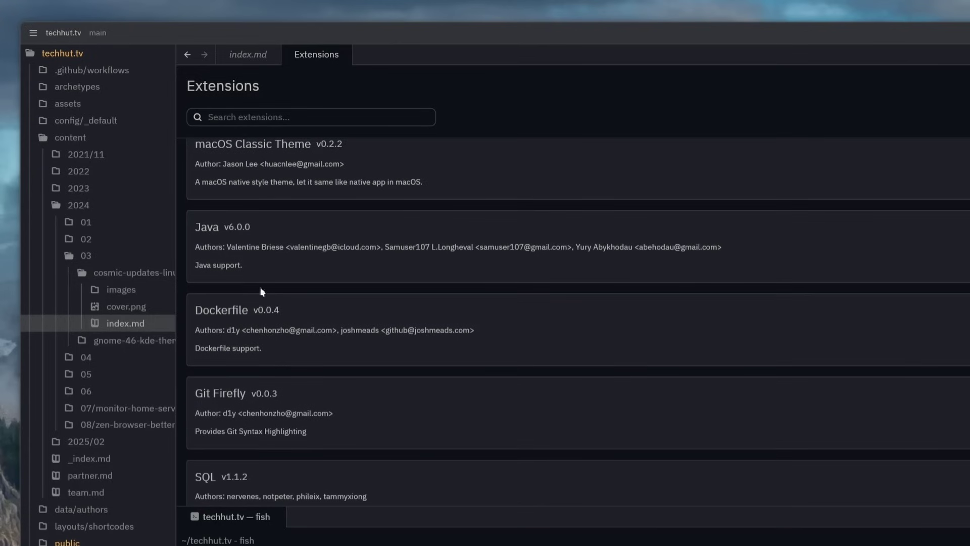
pyautogui.scroll(-10, 282, 272)
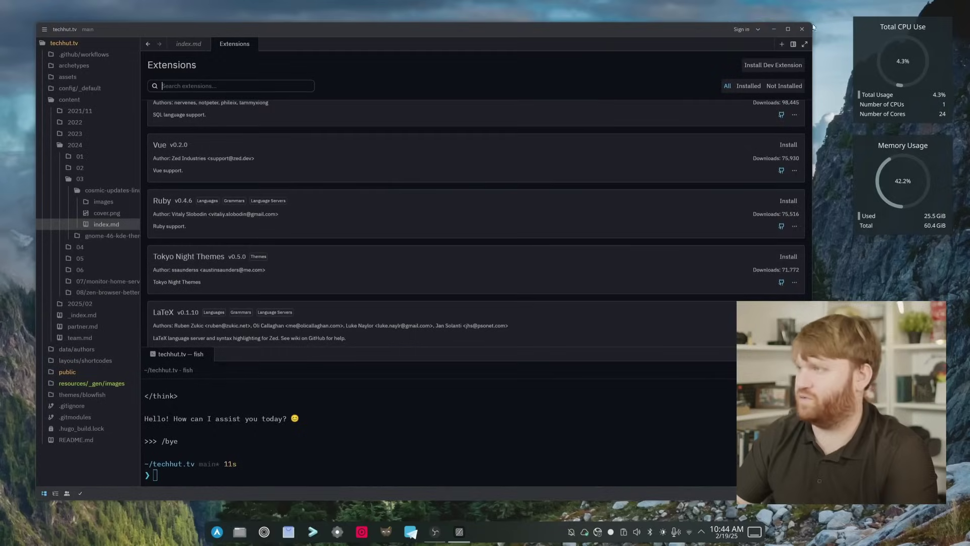
pyautogui.click(803, 29)
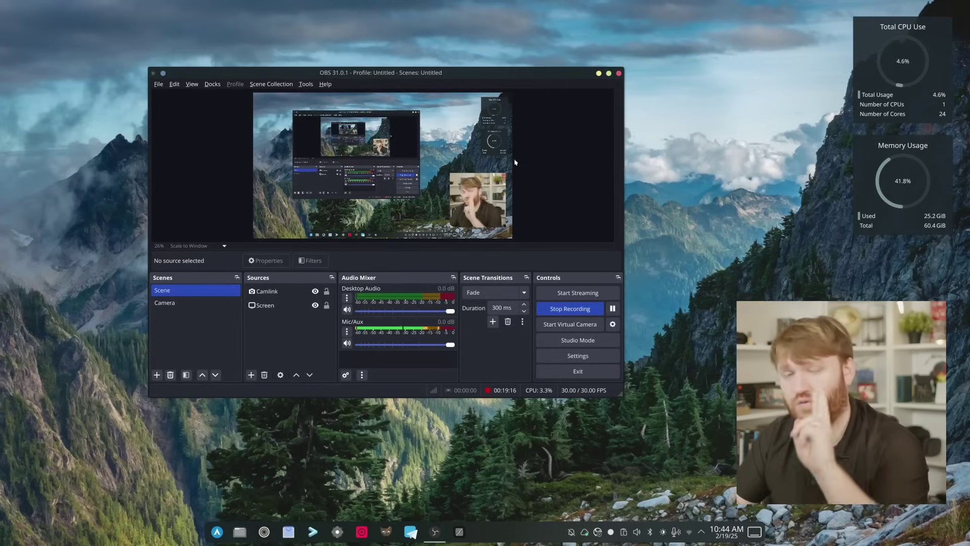
# Step: Minimize OBS, launch Tabby, and highlight commit messages in the repository listing
pyautogui.click(599, 73)
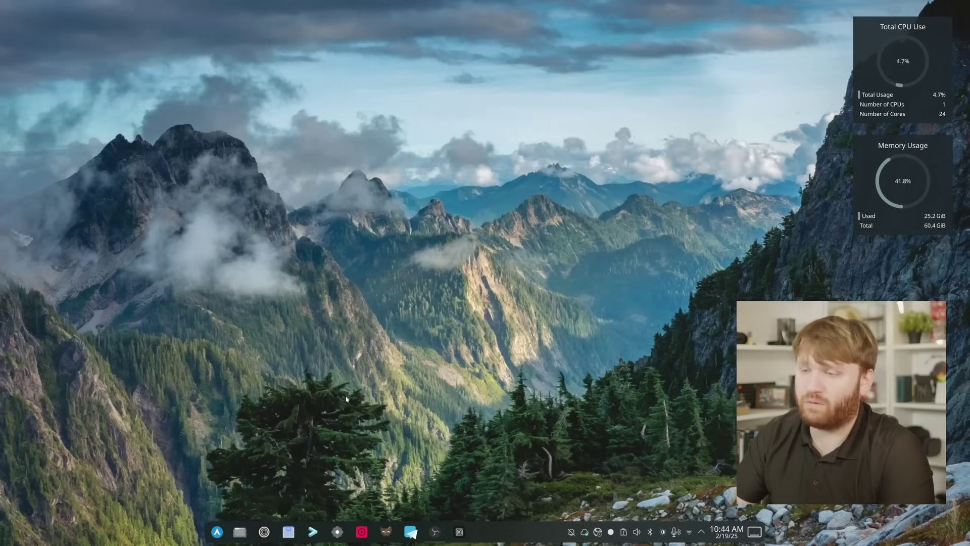
pyautogui.click(313, 534)
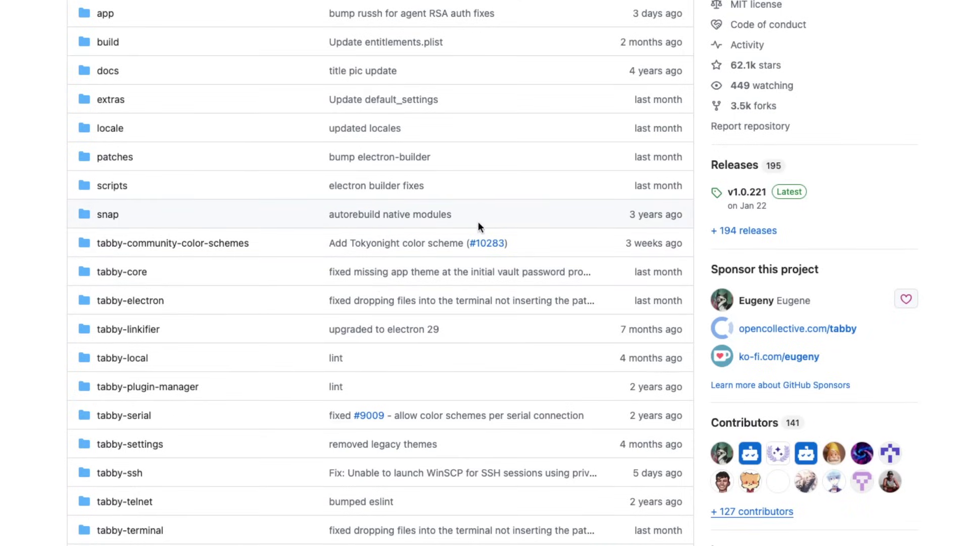
pyautogui.moveTo(478, 226); pyautogui.dragTo(371, 219)
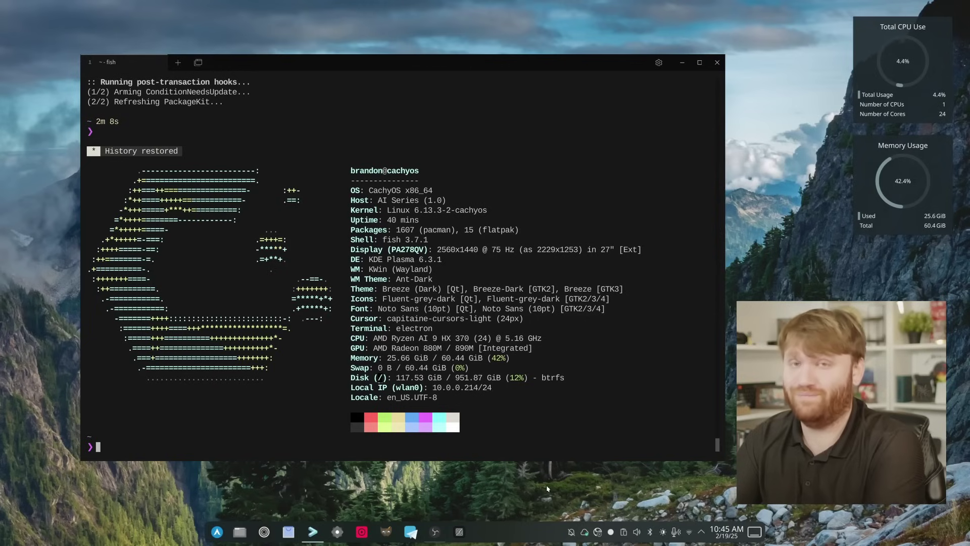
# Step: Run tree to list 5776 directories and 32555 files, then show the connection profiles
pyautogui.write('tree')
pyautogui.press('Return')
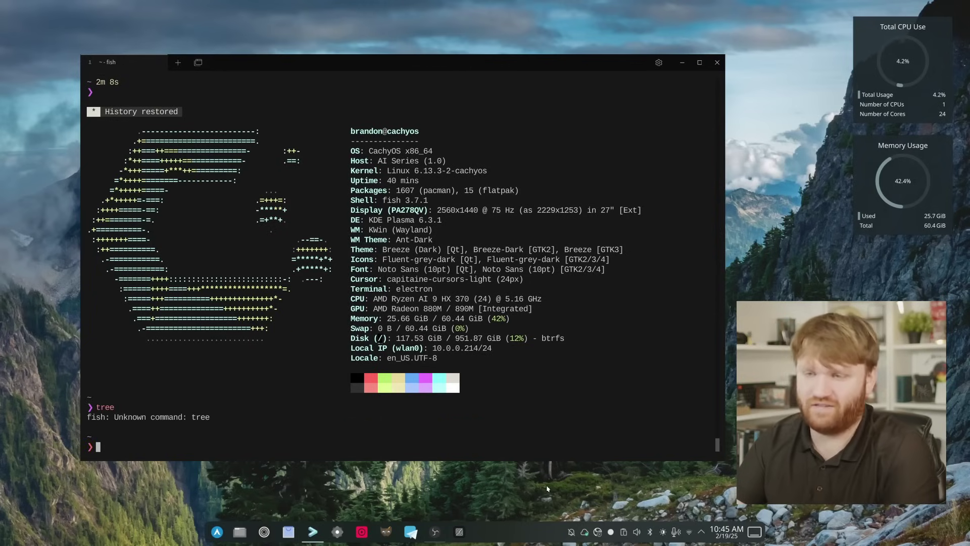
pyautogui.write('tree')
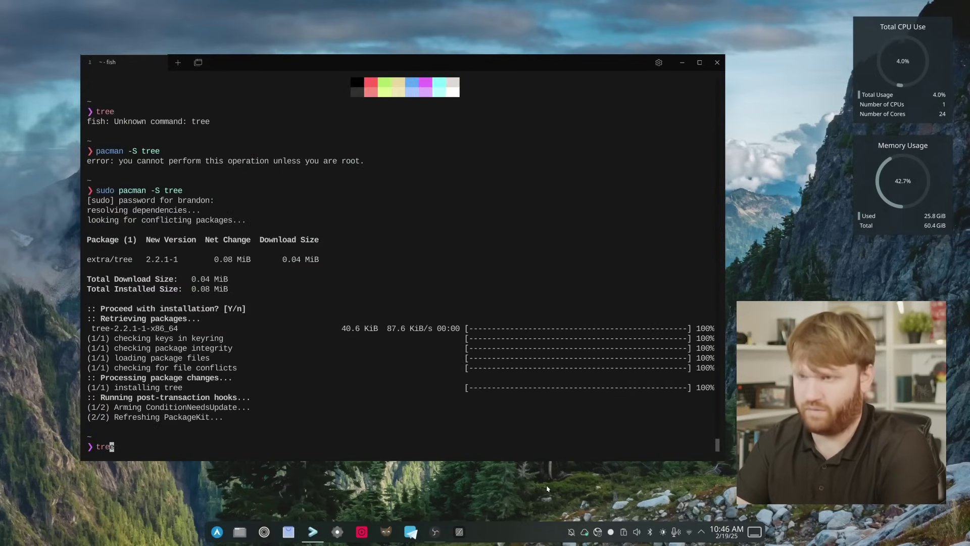
pyautogui.press('Return')
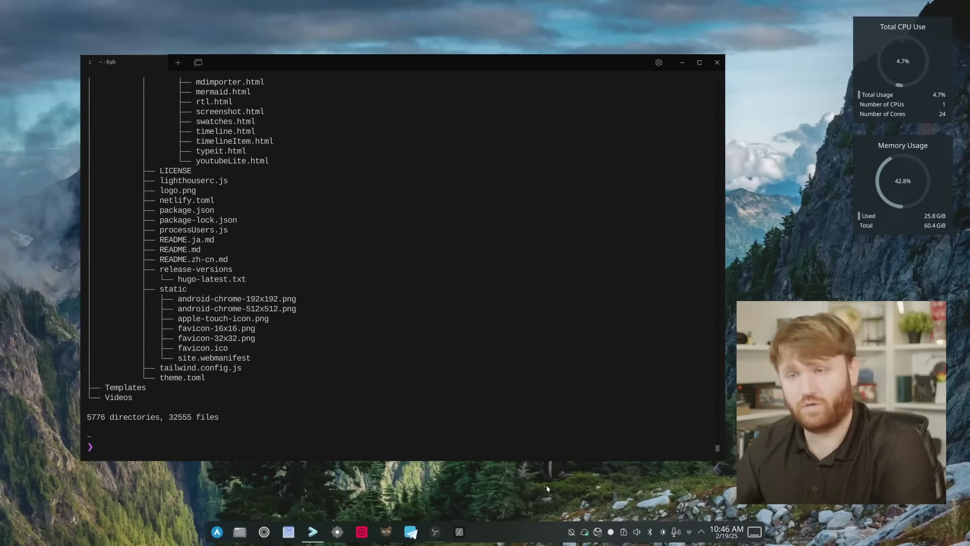
pyautogui.scroll(15, 543, 445)
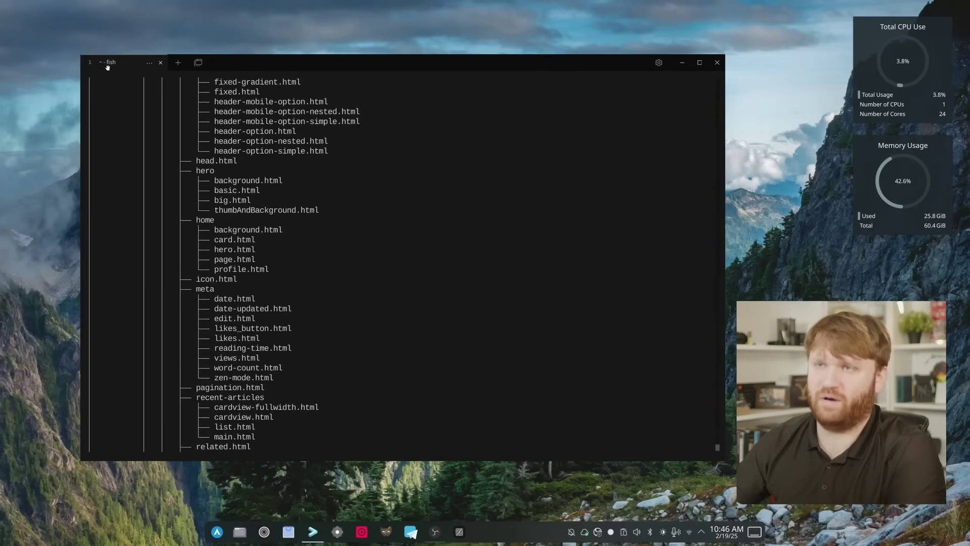
pyautogui.scroll(-10, 279, 157)
pyautogui.scroll(2, 260, 120)
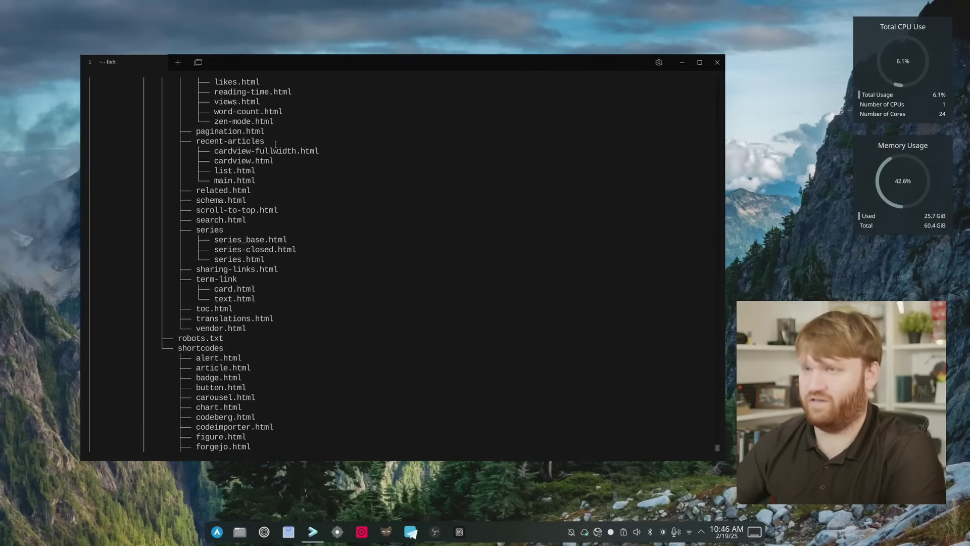
pyautogui.click(198, 63)
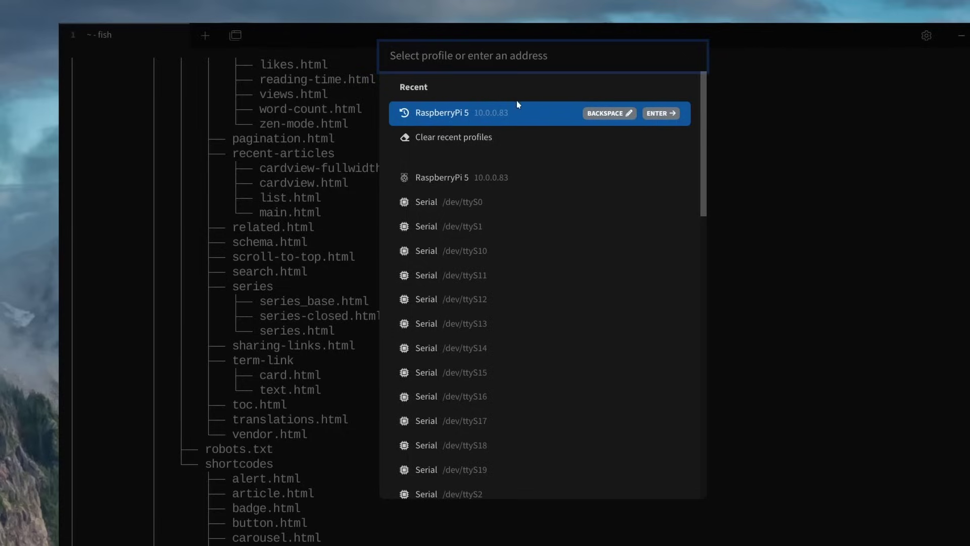
# Step: SSH into RaspberryPi 5, list containers with docker ps, and shrink the terminal font
pyautogui.press('Return')
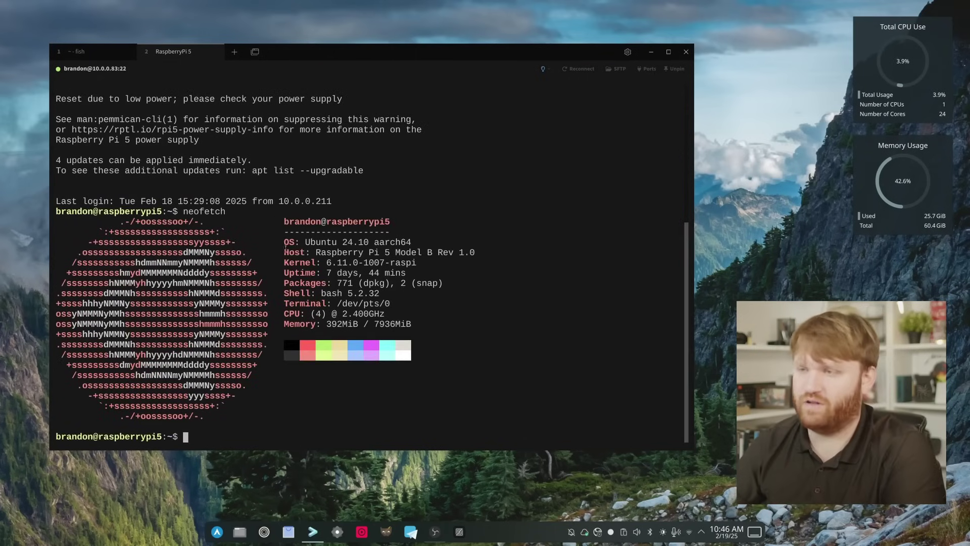
pyautogui.write('doc')
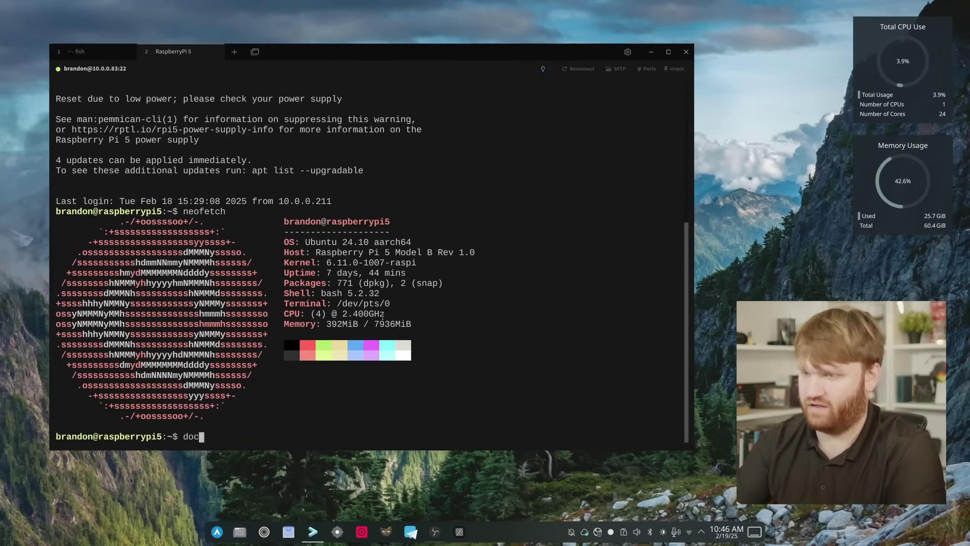
pyautogui.write('ker ps')
pyautogui.press('Return')
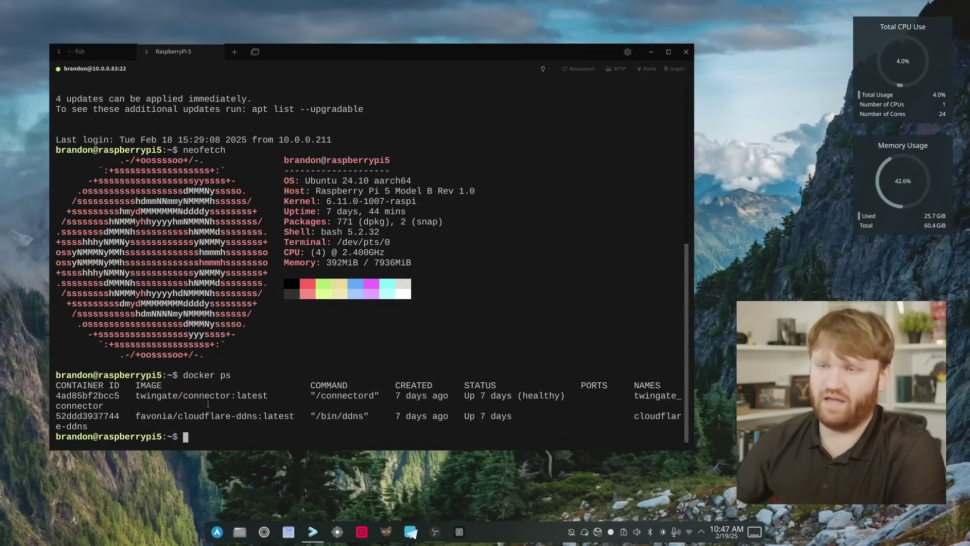
pyautogui.moveTo(185, 417); pyautogui.dragTo(151, 412)
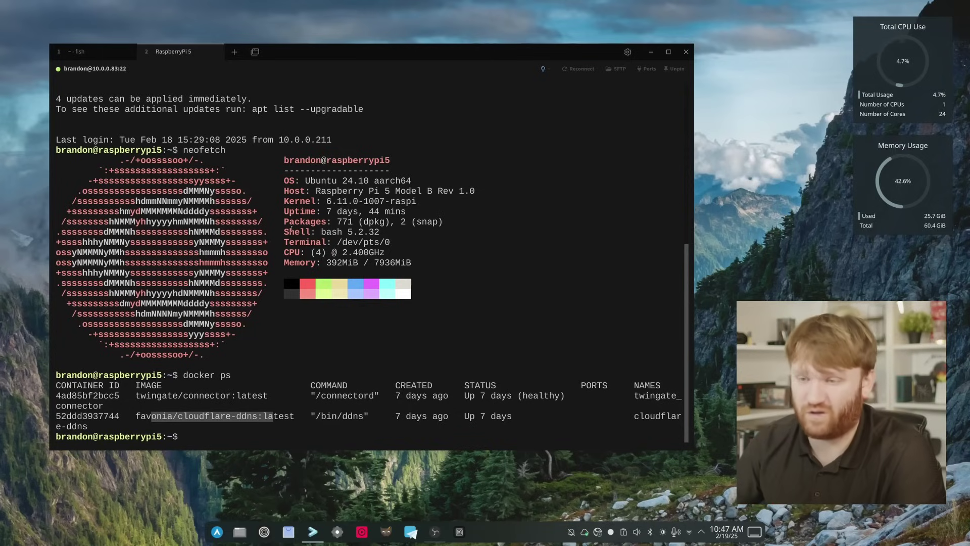
pyautogui.hotkey('ctrl', '-')
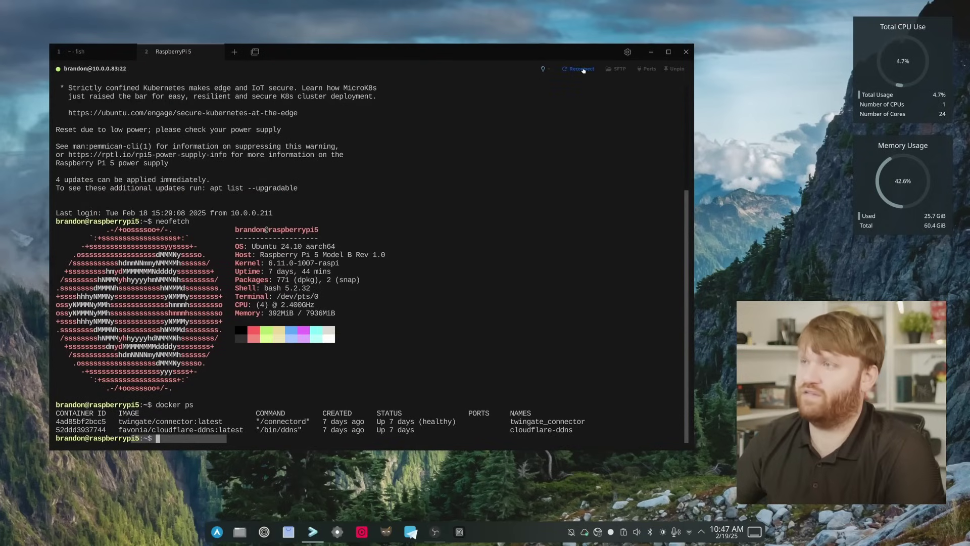
pyautogui.click(623, 71)
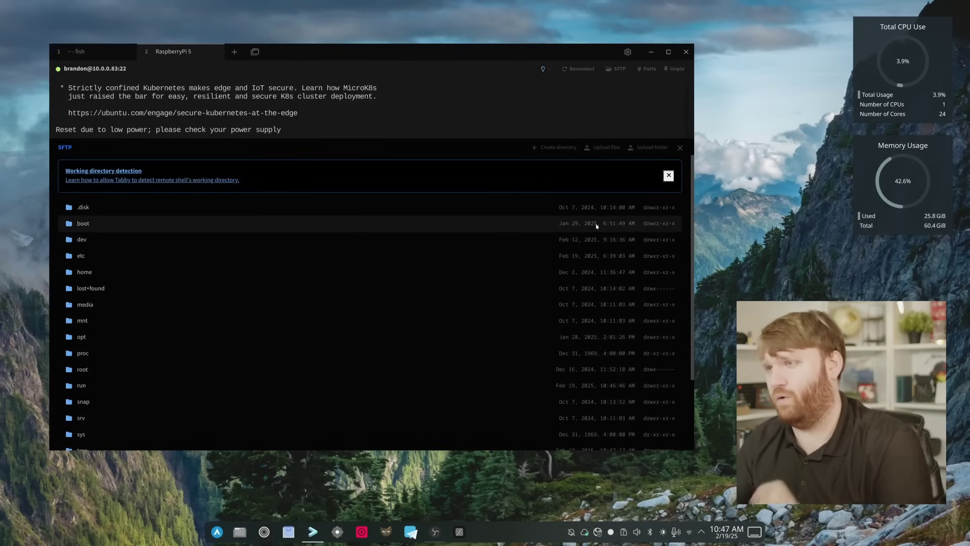
pyautogui.scroll(-3, 200, 313)
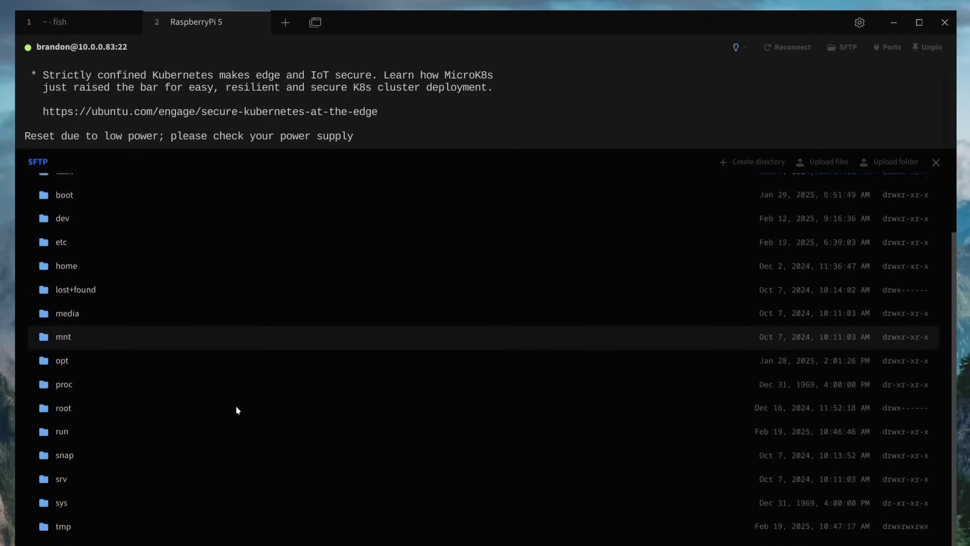
pyautogui.click(151, 266)
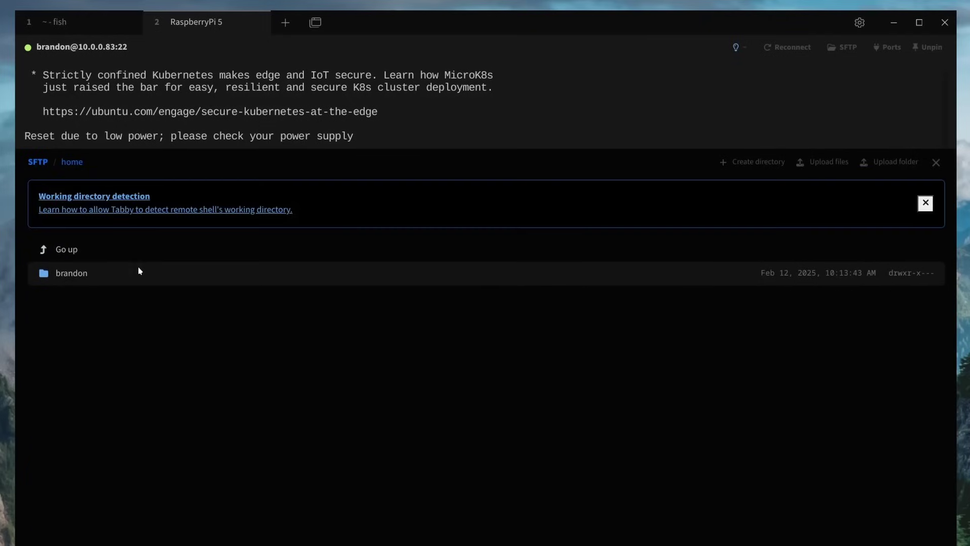
pyautogui.click(140, 272)
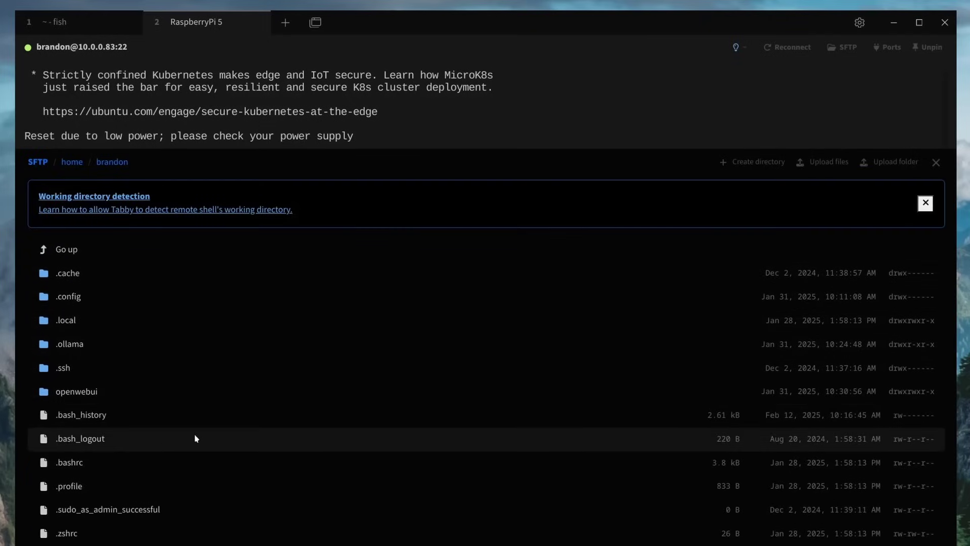
pyautogui.click(126, 391)
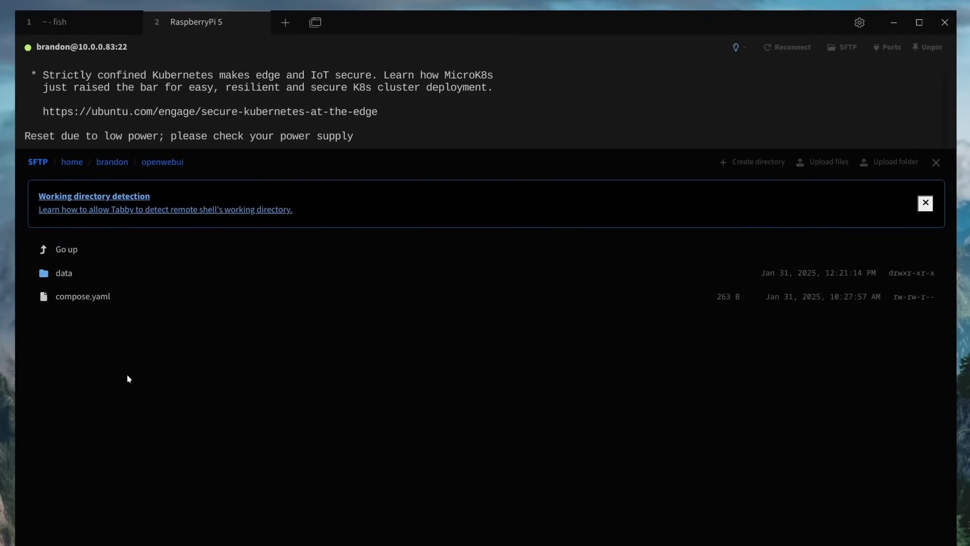
pyautogui.click(86, 297)
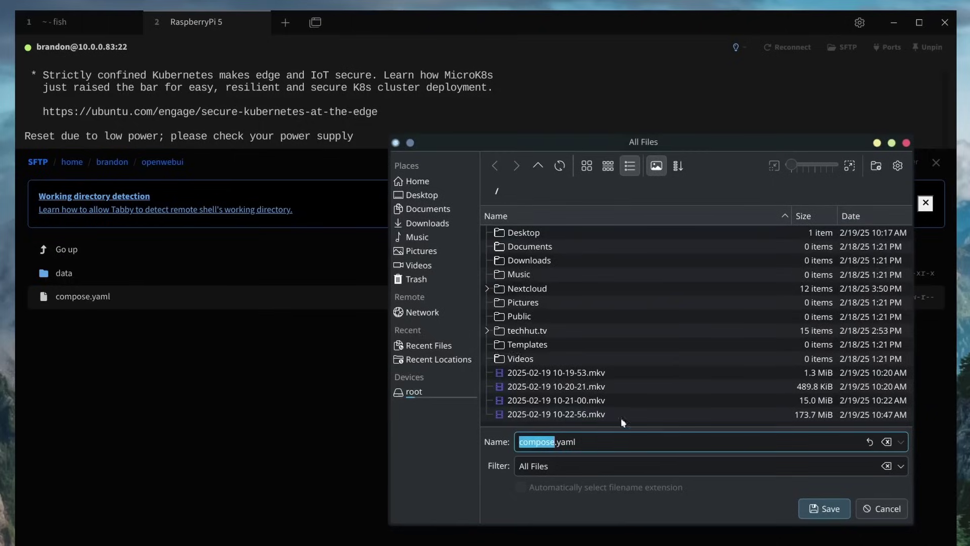
pyautogui.click(907, 143)
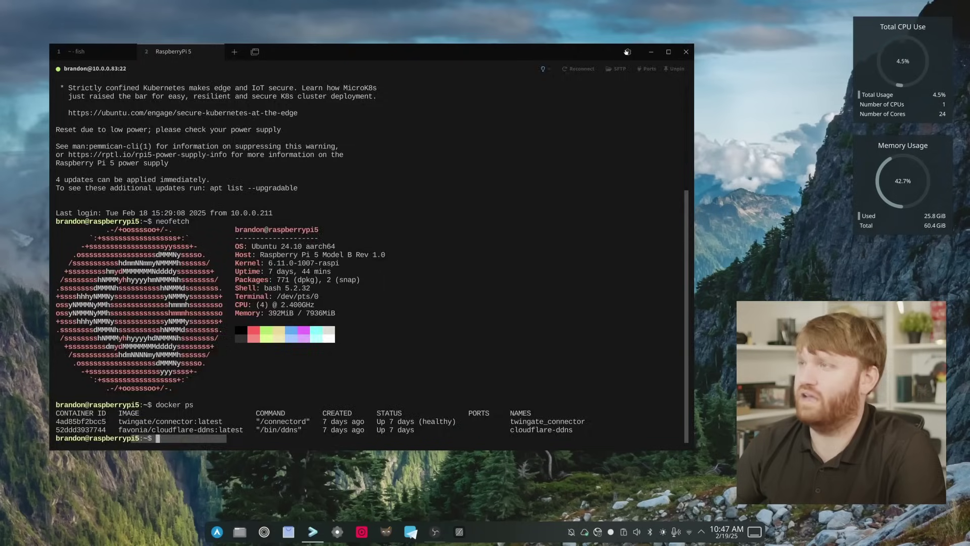
# Step: Open Tabby's Settings on the Appearance color scheme options
pyautogui.hotkey('ctrl', ',')
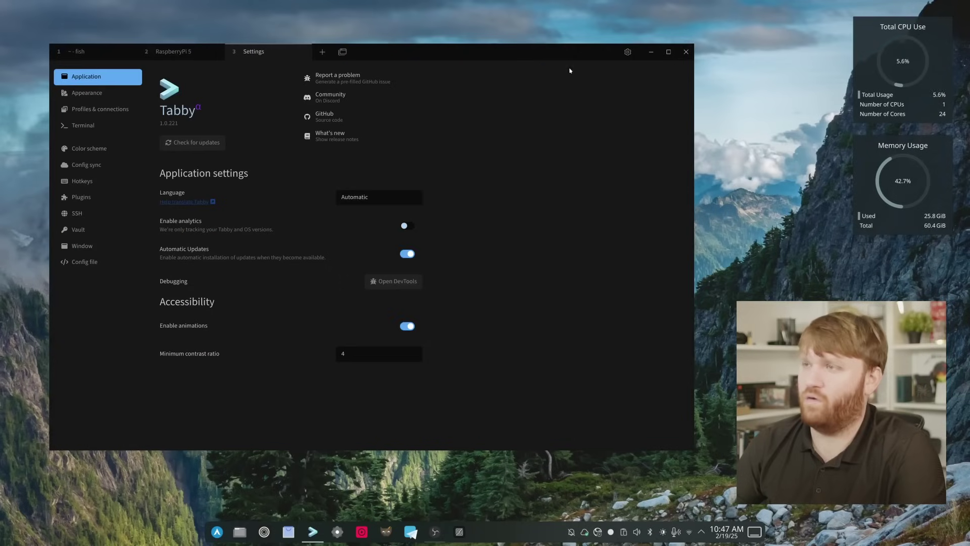
pyautogui.click(87, 94)
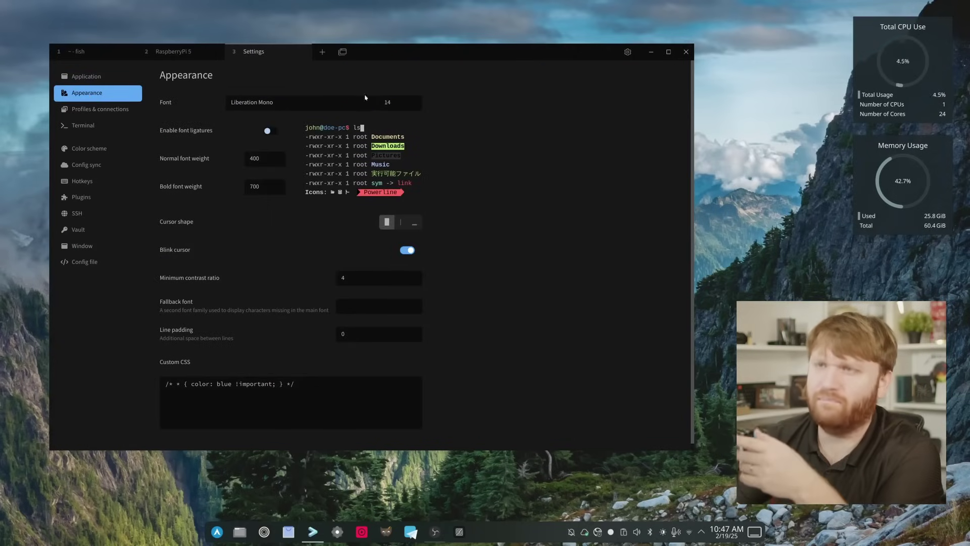
pyautogui.click(86, 148)
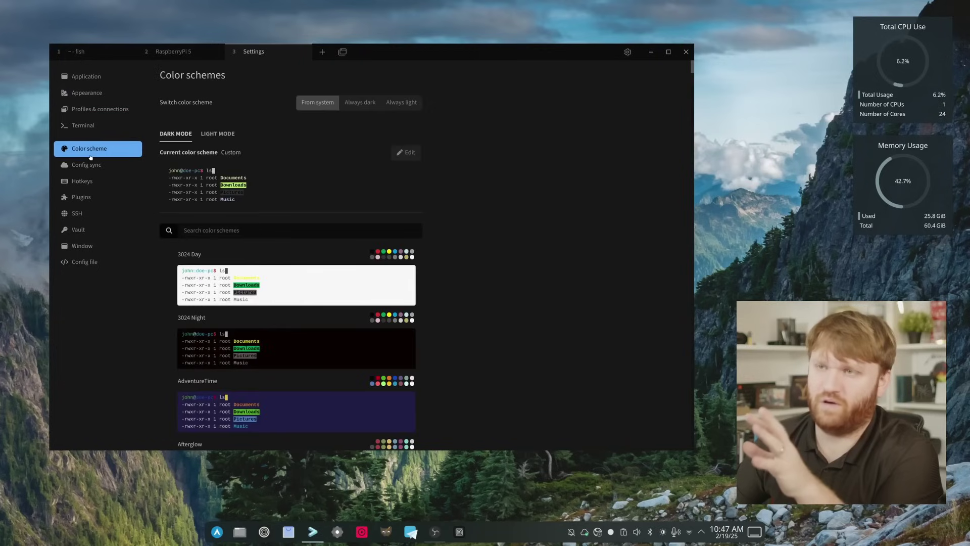
# Step: Try Afterglow, AlienBlood, AtelierSulphurpool and AtomOneLight color schemes, settling on ayu
pyautogui.scroll(-3, 377, 250)
pyautogui.scroll(-2, 228, 216)
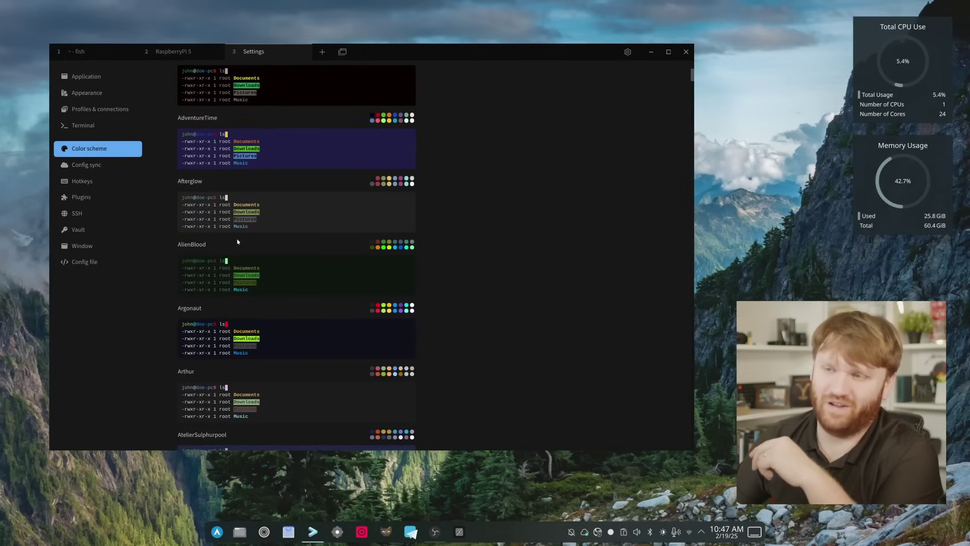
pyautogui.click(293, 212)
pyautogui.click(326, 287)
pyautogui.scroll(-2, 326, 287)
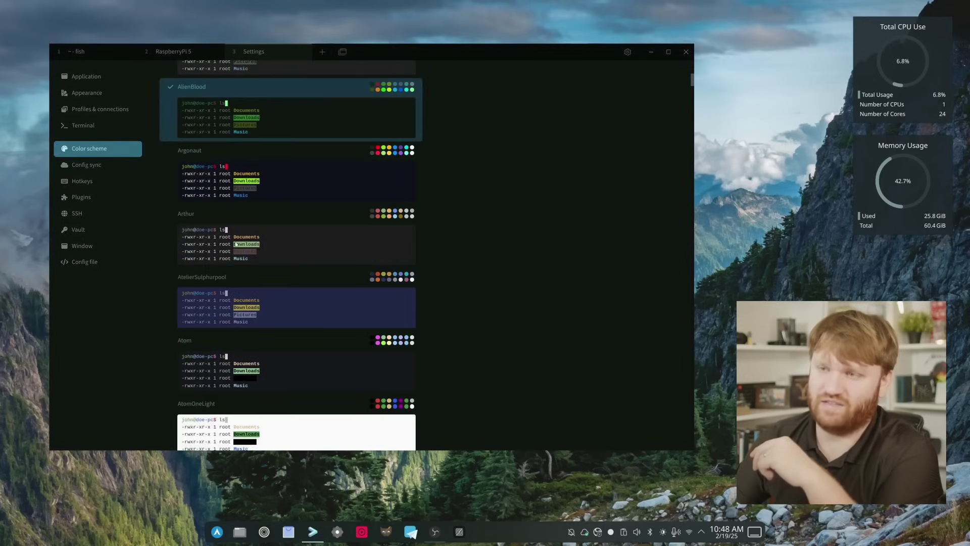
pyautogui.click(282, 310)
pyautogui.scroll(-3, 281, 309)
pyautogui.click(258, 271)
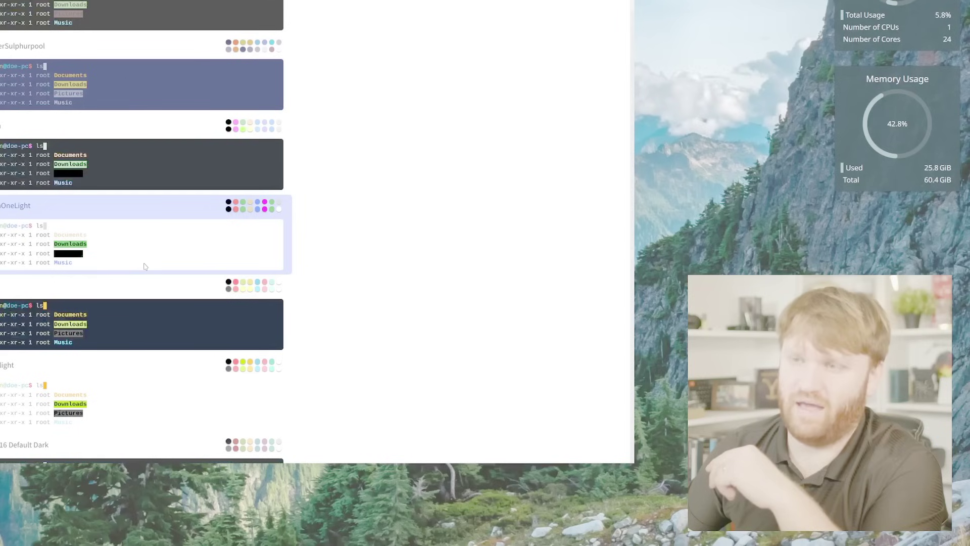
pyautogui.click(257, 310)
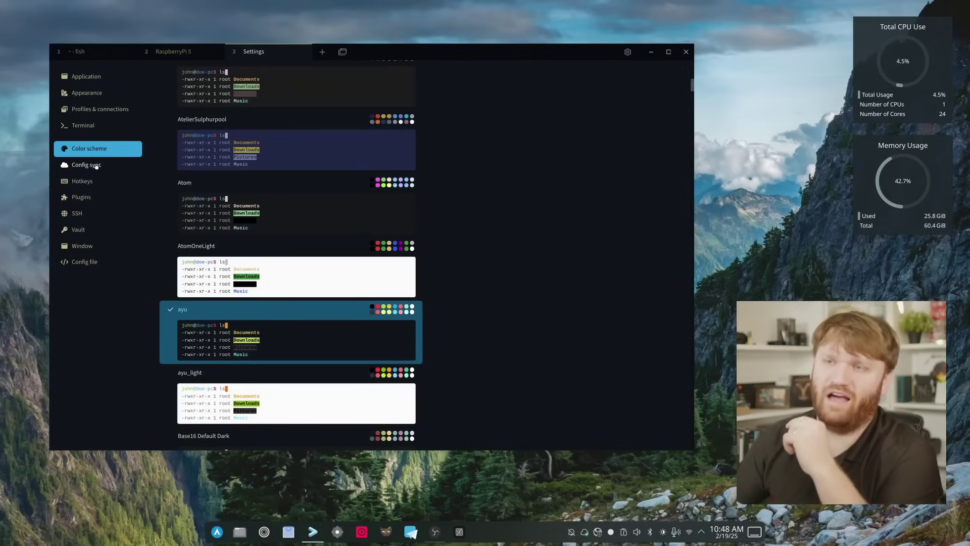
# Step: View the Config sync settings and scroll through the Plugins list
pyautogui.click(96, 166)
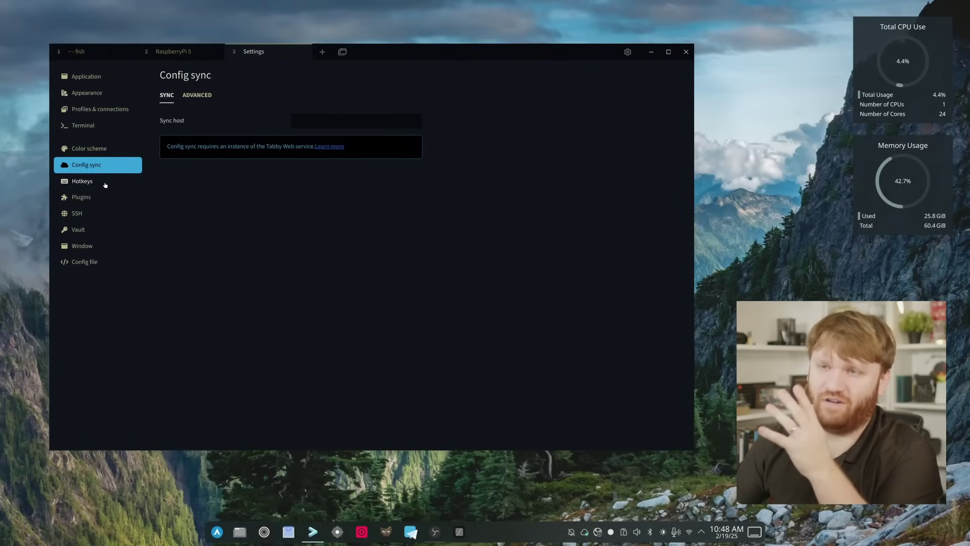
pyautogui.click(91, 198)
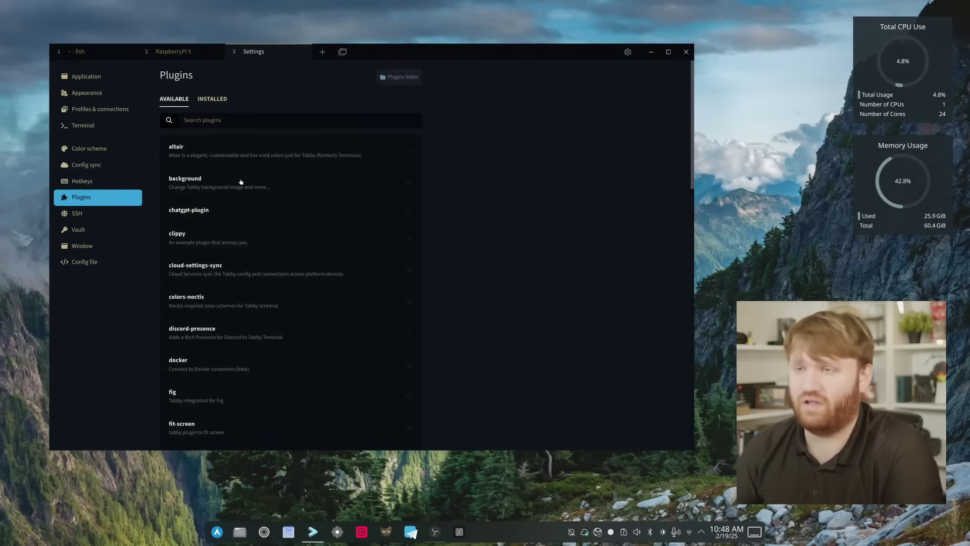
pyautogui.scroll(-6, 316, 318)
pyautogui.scroll(3, 316, 262)
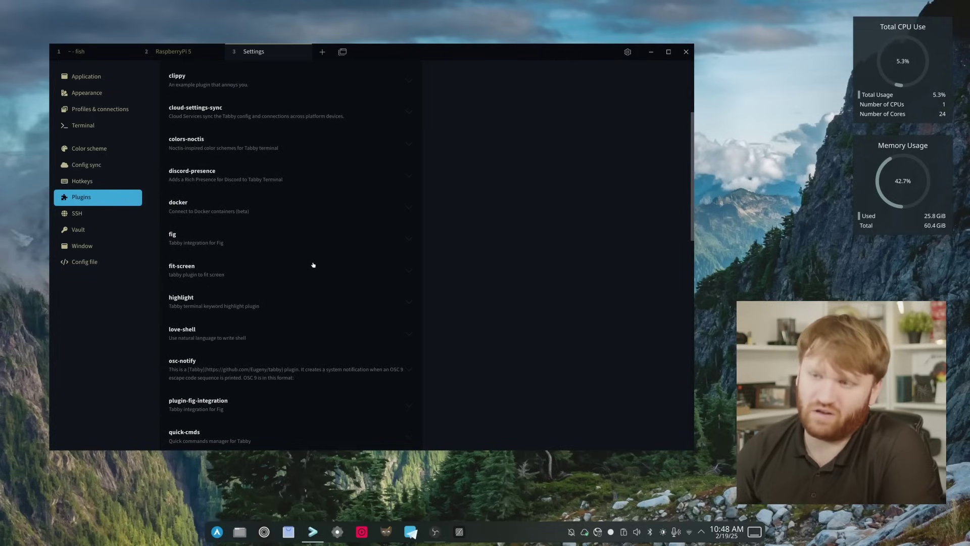
pyautogui.scroll(4, 313, 265)
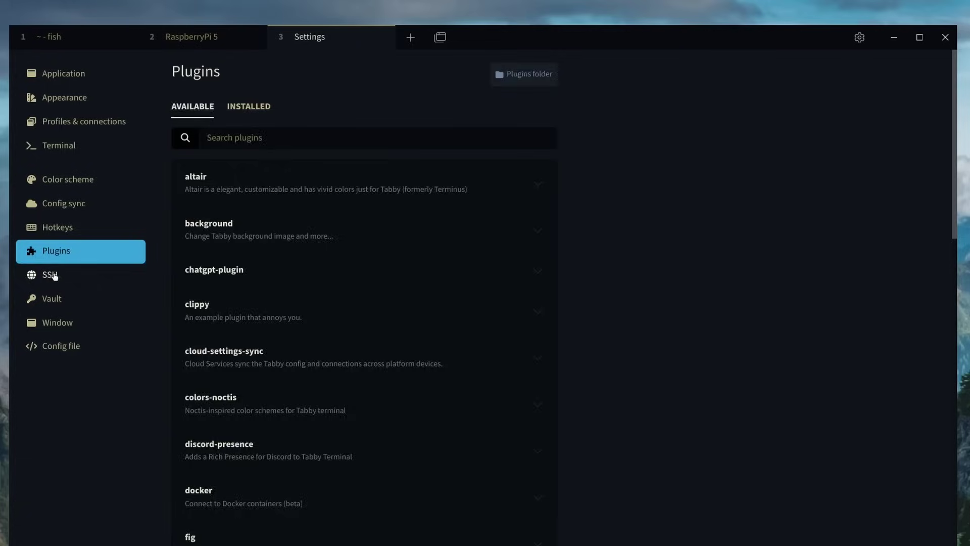
# Step: Check the SSH and Vault settings, ending on the Window section
pyautogui.click(101, 213)
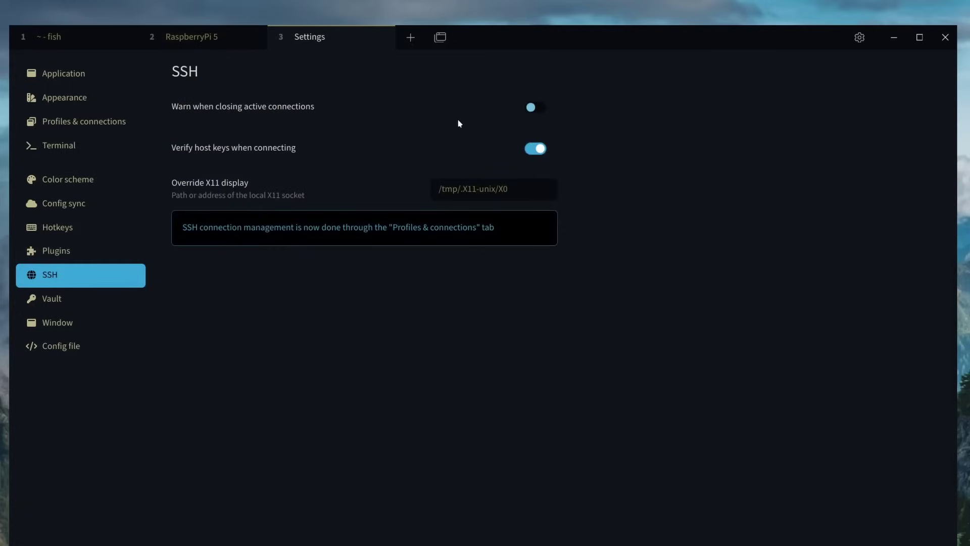
pyautogui.click(74, 305)
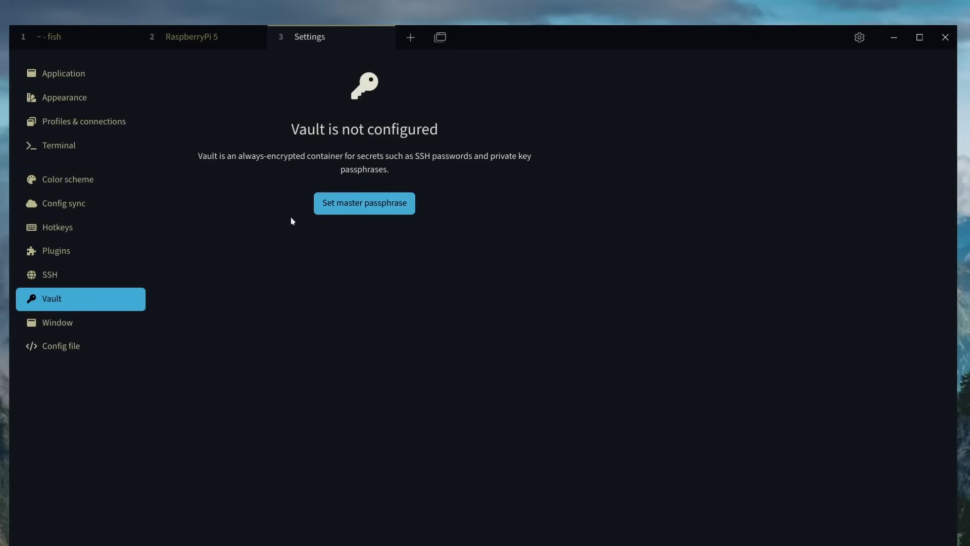
pyautogui.click(69, 329)
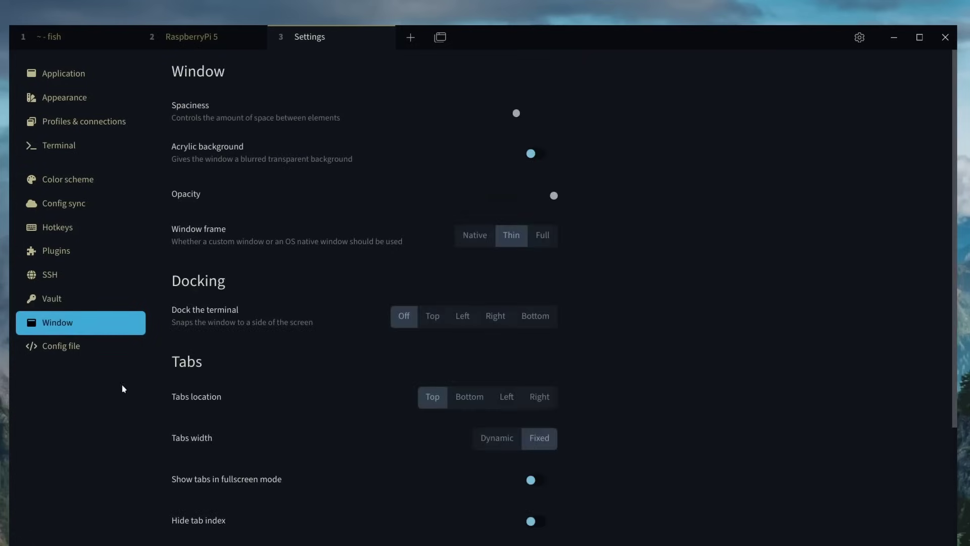
# Step: Scroll through Tabby's raw YAML config file, then close the Settings tab
pyautogui.click(43, 344)
pyautogui.scroll(-20, 313, 339)
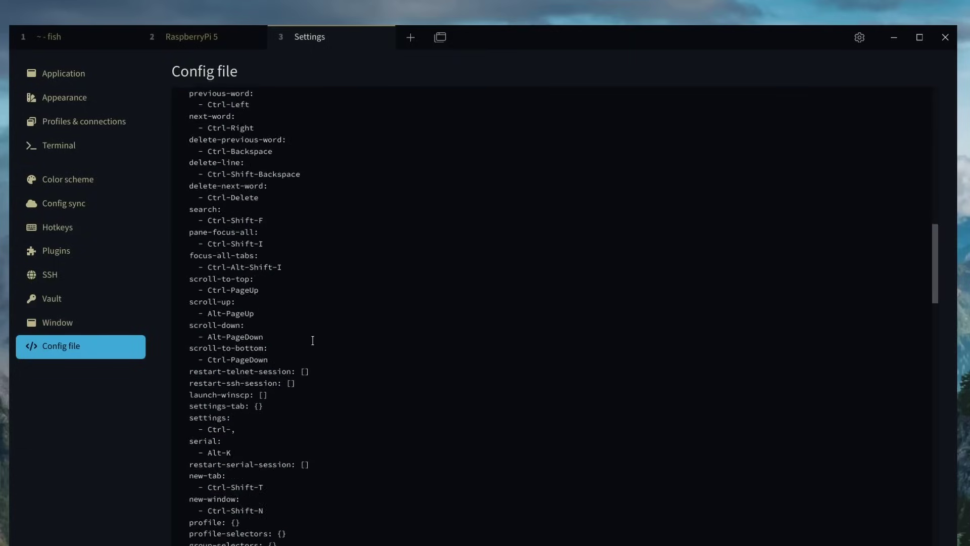
pyautogui.scroll(-15, 312, 341)
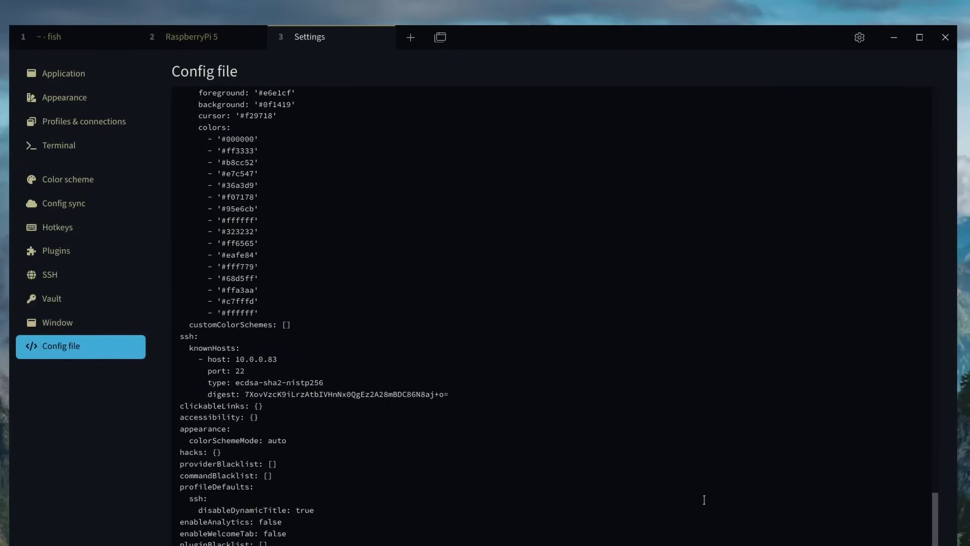
pyautogui.scroll(20, 405, 423)
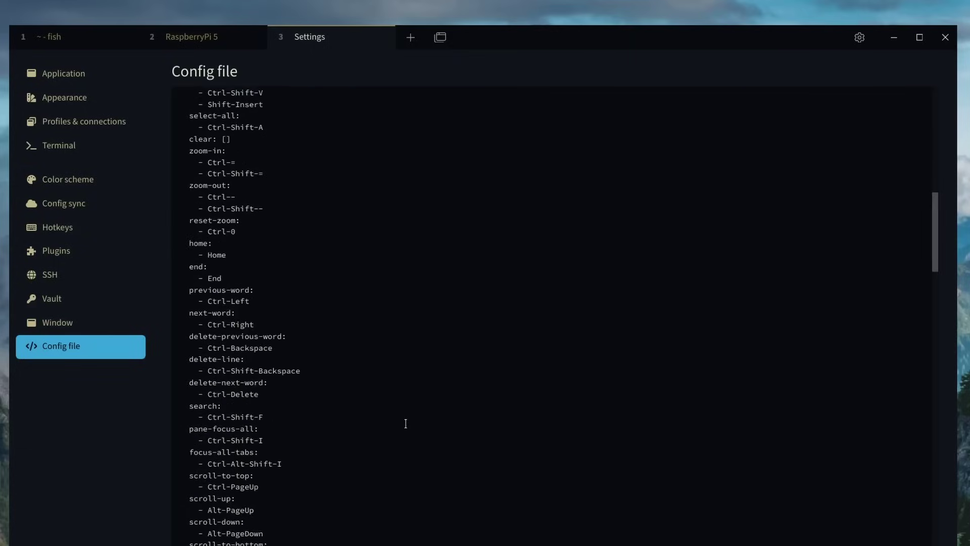
pyautogui.scroll(-10, 406, 423)
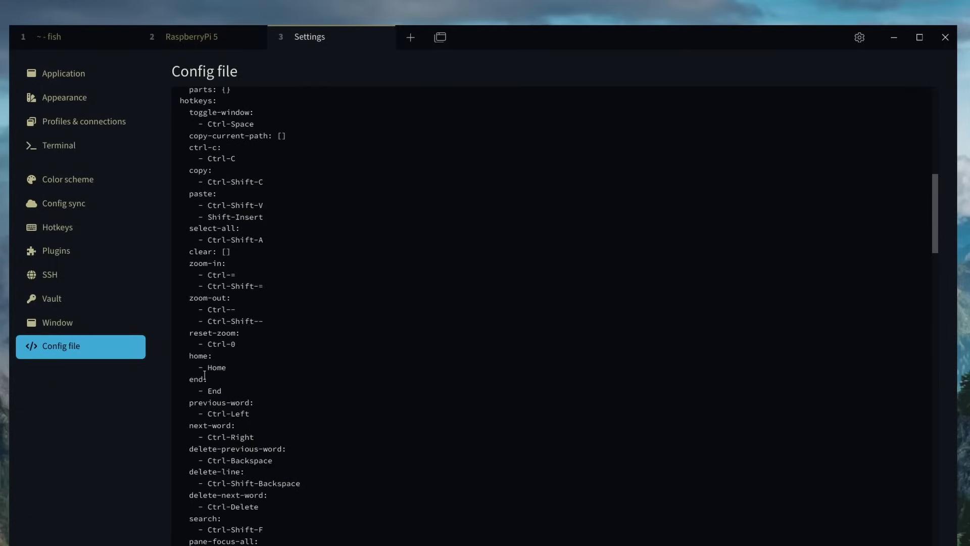
pyautogui.scroll(-5, 297, 349)
pyautogui.scroll(15, 297, 351)
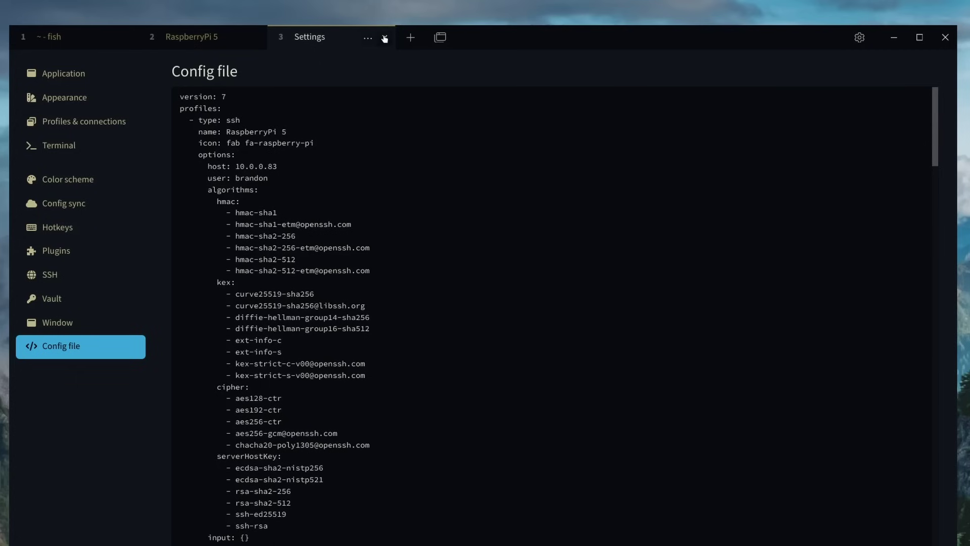
pyautogui.click(385, 38)
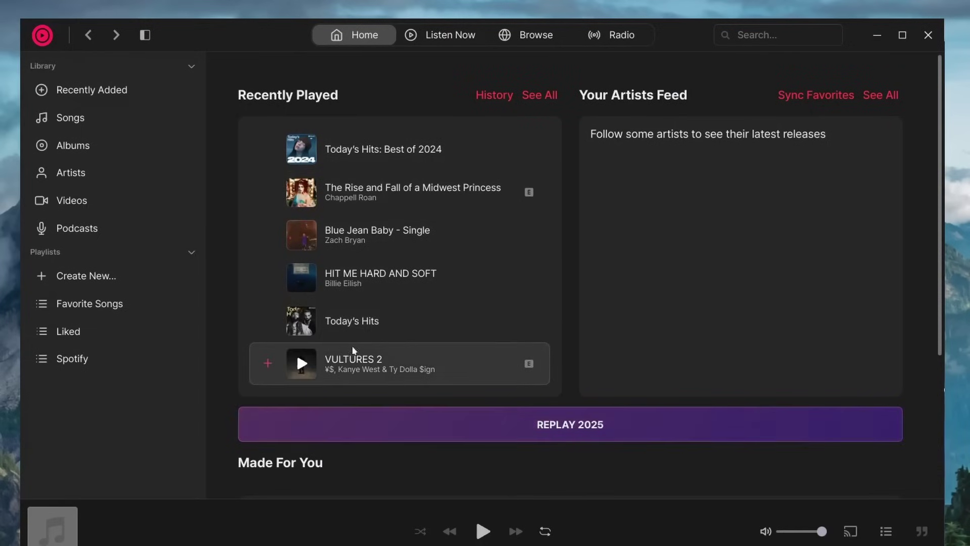
# Step: Scroll through the Songs library
pyautogui.click(83, 123)
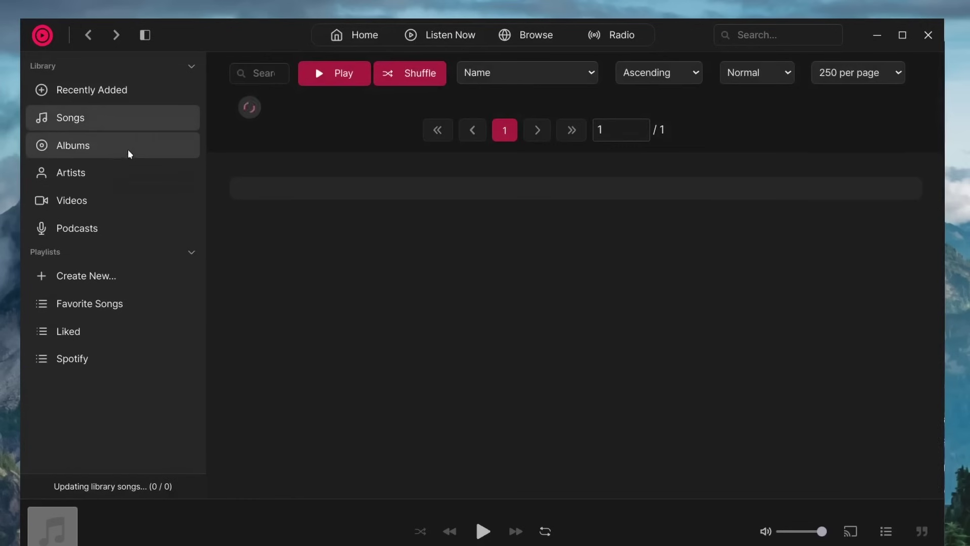
pyautogui.scroll(-3, 520, 347)
pyautogui.scroll(3, 520, 347)
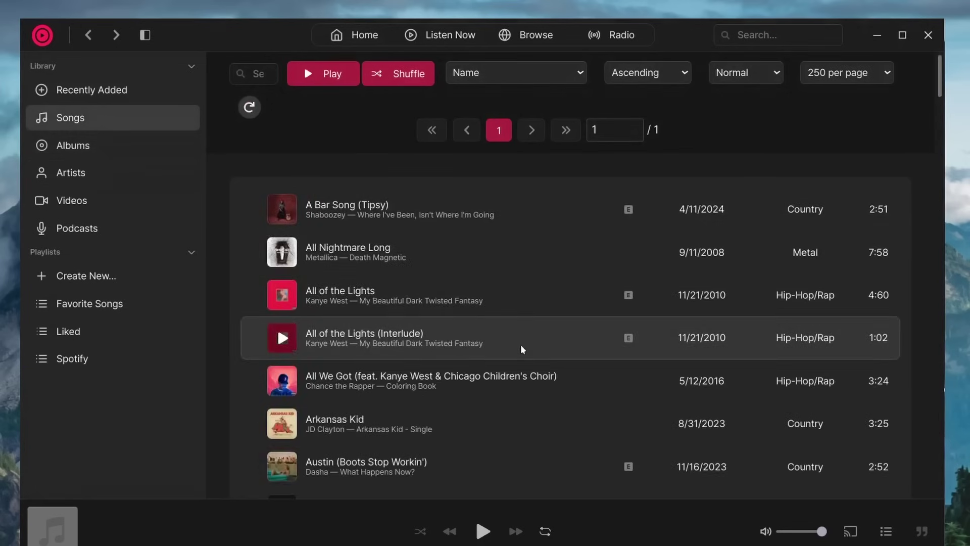
pyautogui.scroll(-5, 465, 343)
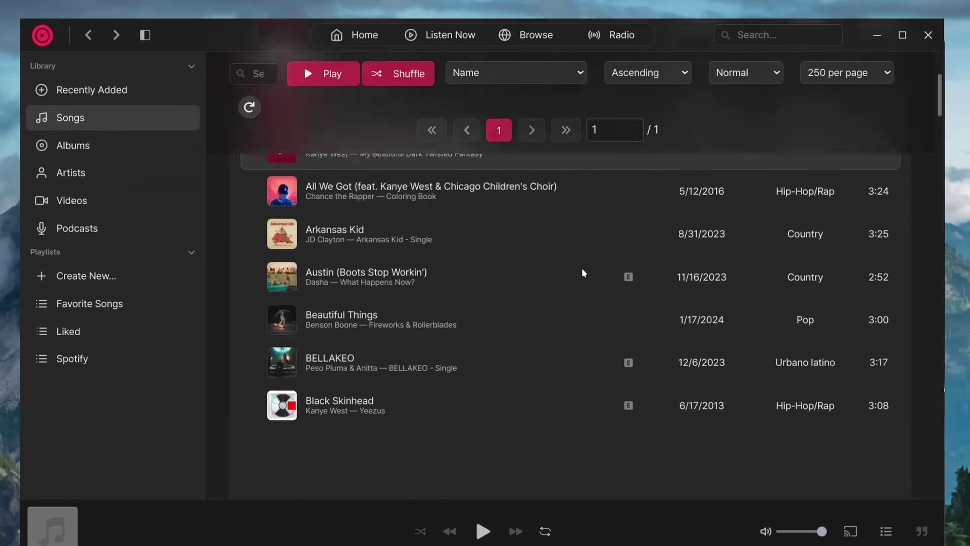
pyautogui.scroll(-12, 584, 273)
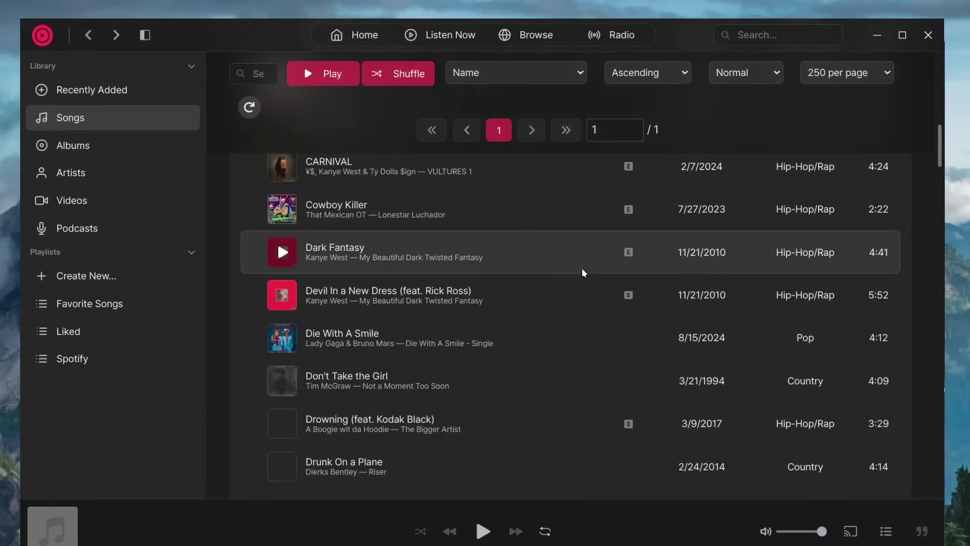
pyautogui.scroll(-10, 584, 273)
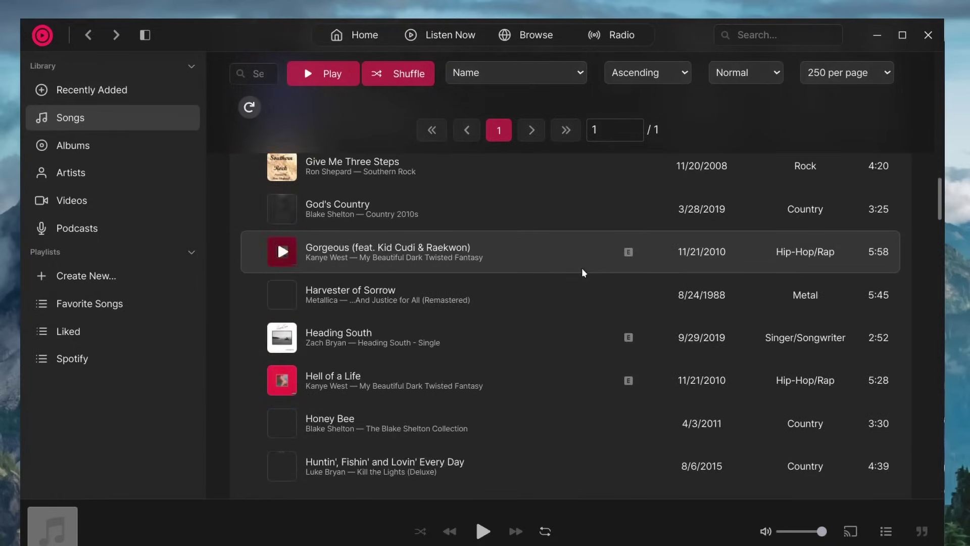
pyautogui.scroll(-8, 584, 273)
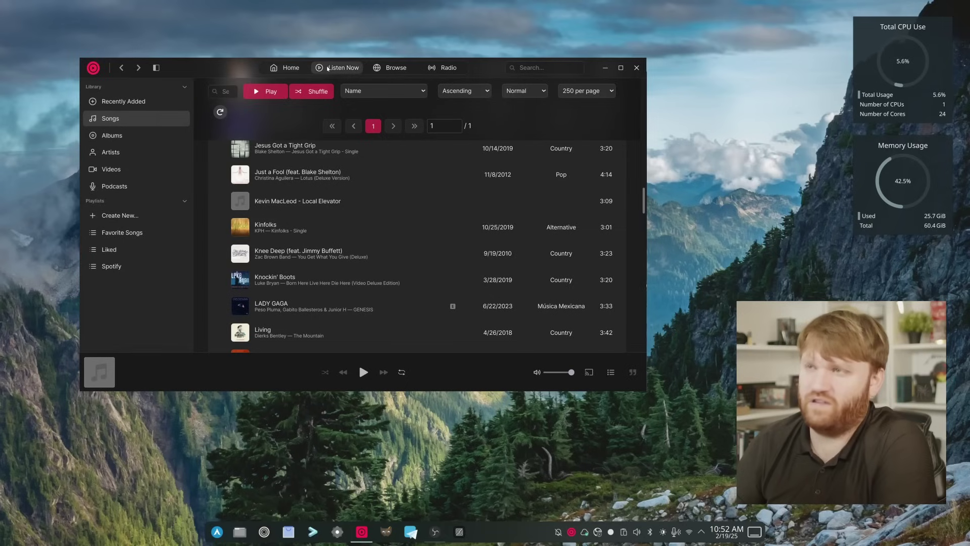
# Step: Look through the Listen Now recommendations
pyautogui.click(425, 37)
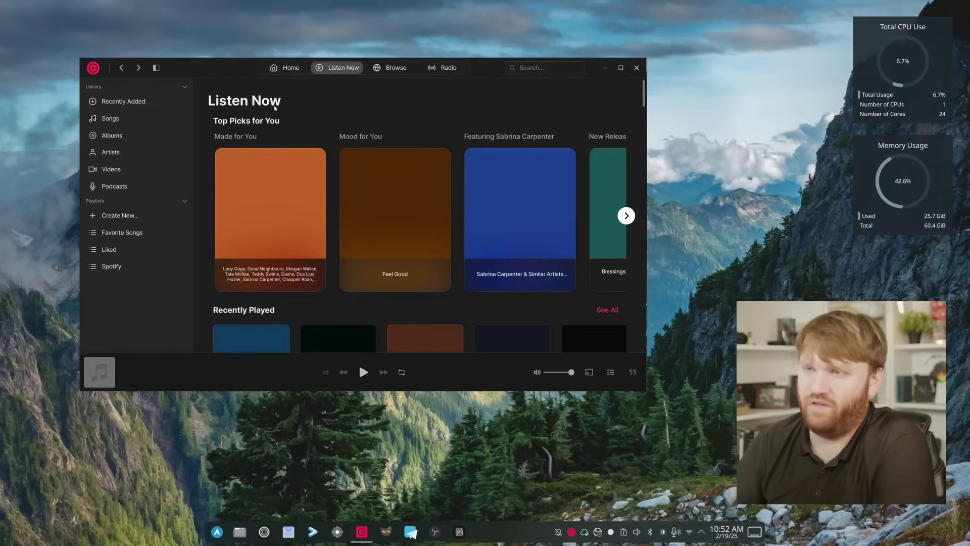
pyautogui.scroll(-5, 461, 158)
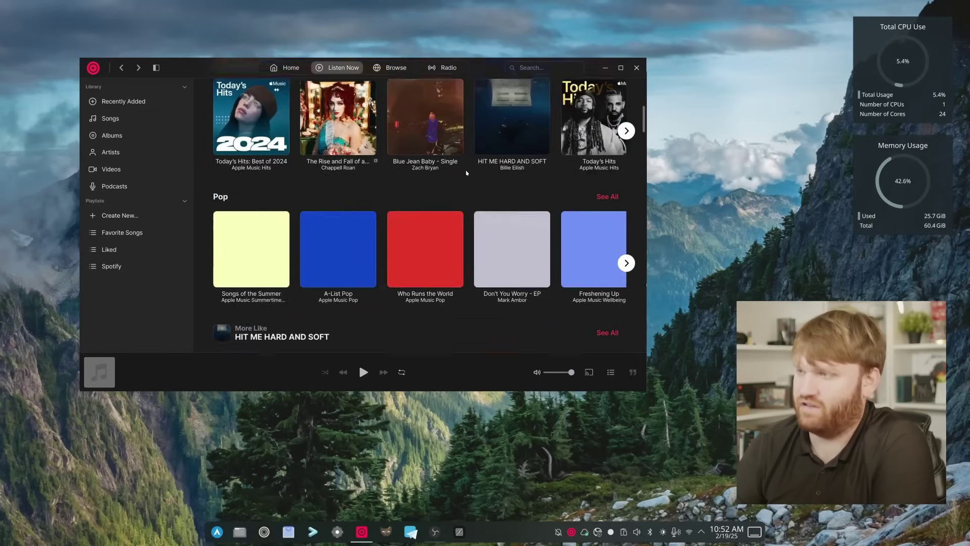
pyautogui.scroll(5, 464, 166)
# Step: Scroll the Browse page's Latest Songs, New Releases and Trending Songs
pyautogui.click(394, 68)
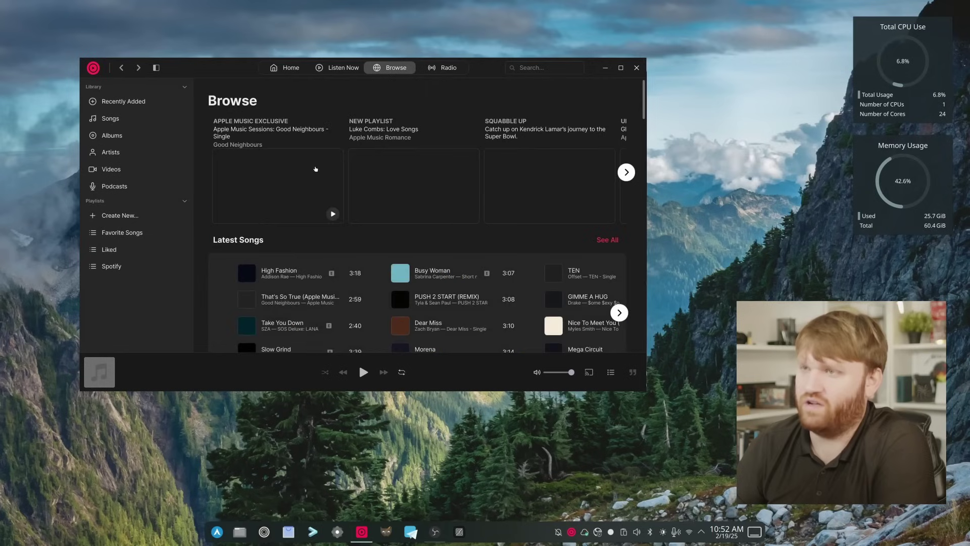
pyautogui.scroll(-3, 359, 195)
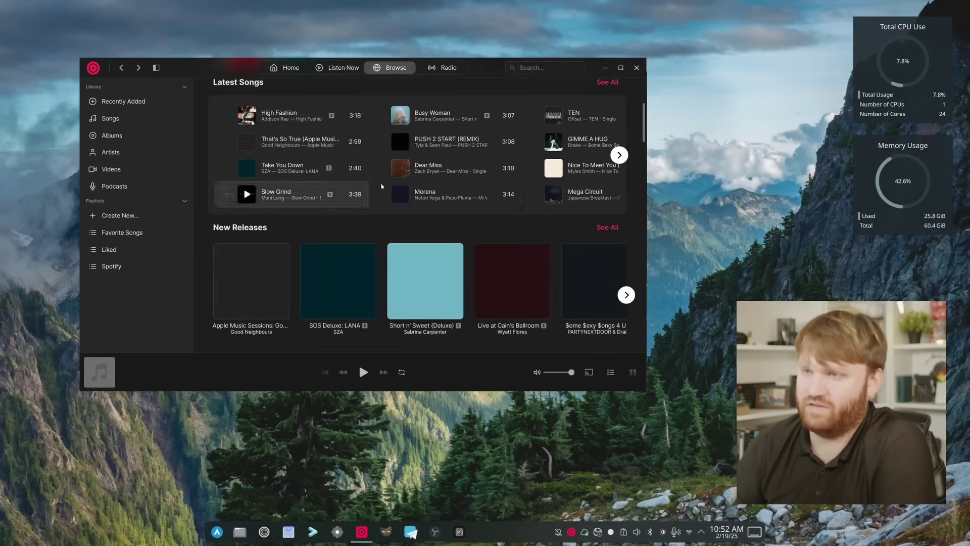
pyautogui.scroll(-2, 378, 211)
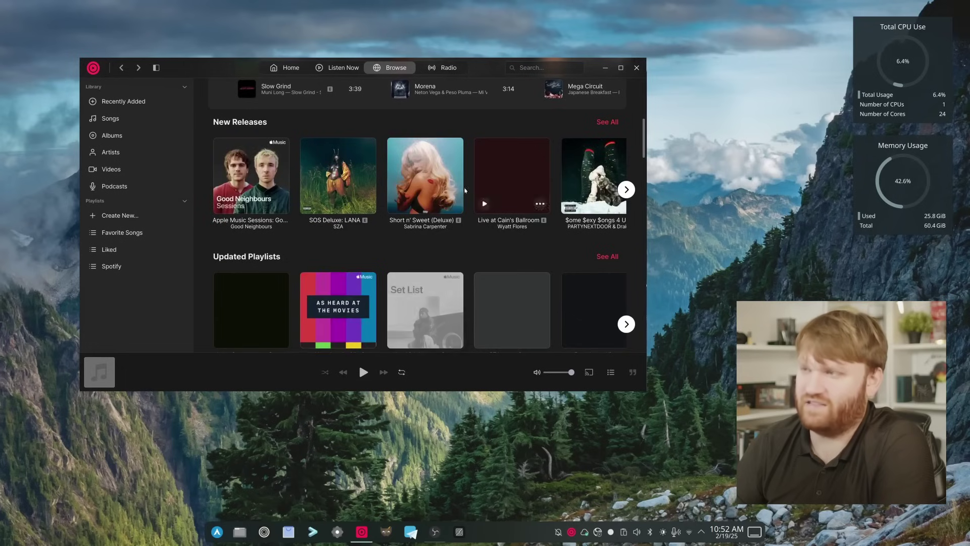
pyautogui.scroll(-2, 361, 236)
pyautogui.scroll(-3, 410, 208)
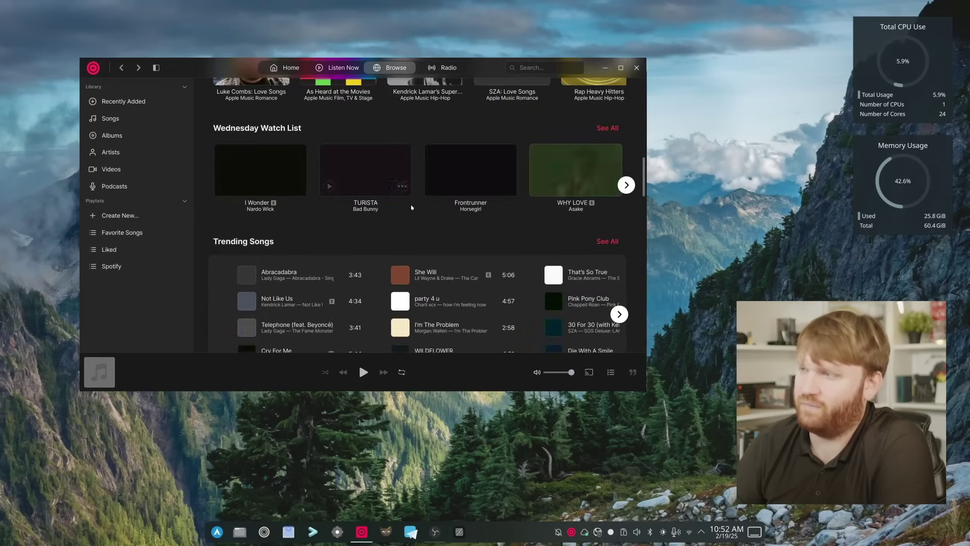
pyautogui.scroll(1, 412, 207)
# Step: Scroll back up the Liked playlist and close the Cider window
pyautogui.scroll(4, 411, 206)
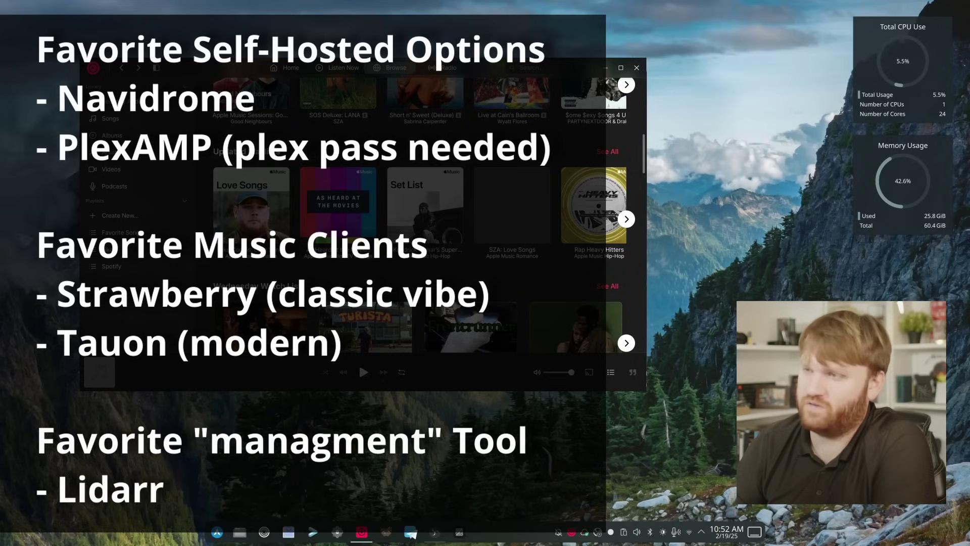
pyautogui.scroll(3, 471, 255)
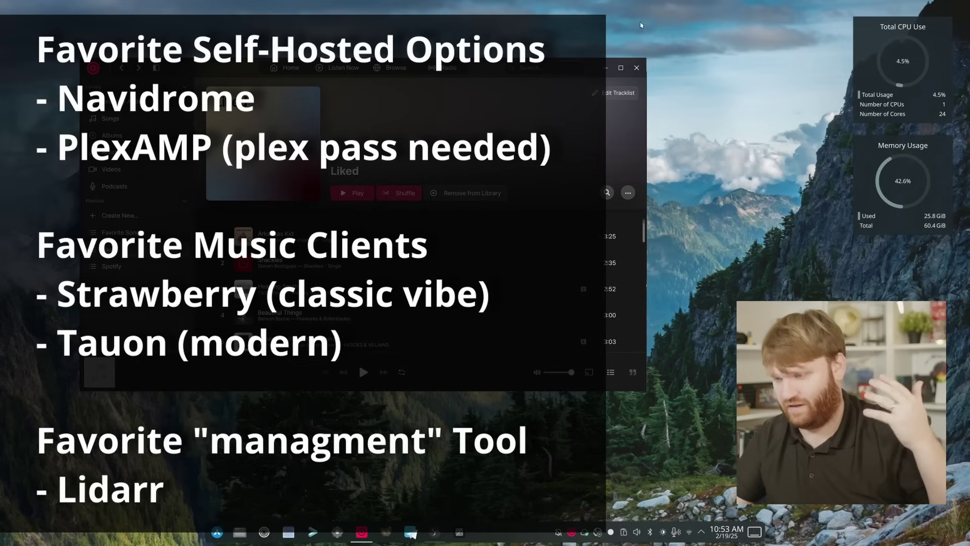
pyautogui.click(637, 68)
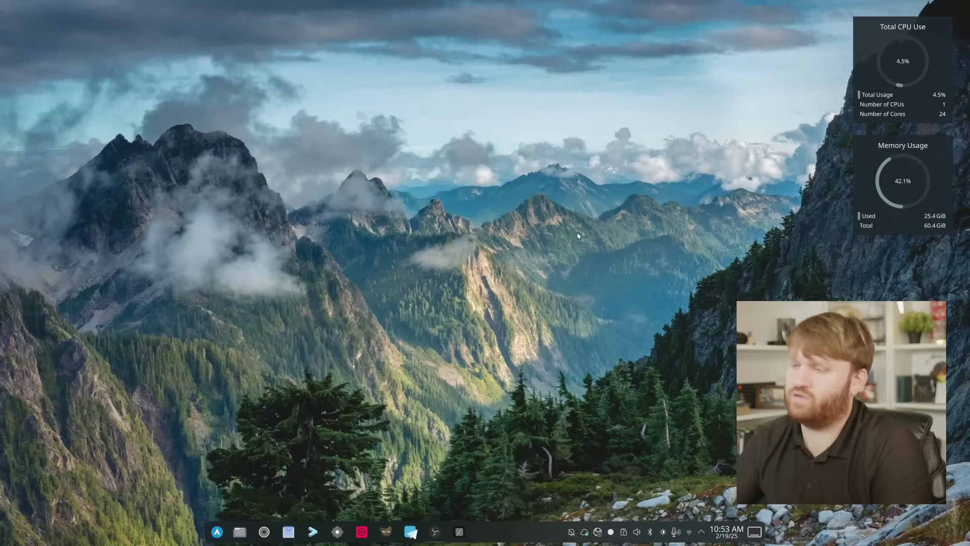
# Step: Open the Application Launcher menu on the taskbar
pyautogui.click(217, 534)
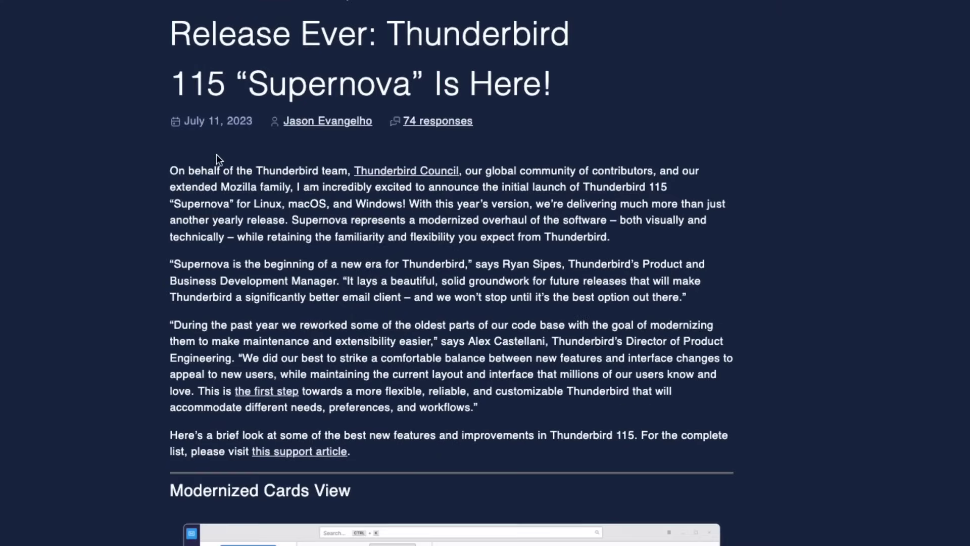
# Step: Scroll to the Betterbird feature table and highlight rows such as Multi-line view, Account colours and Header pane
pyautogui.scroll(-20, 224, 214)
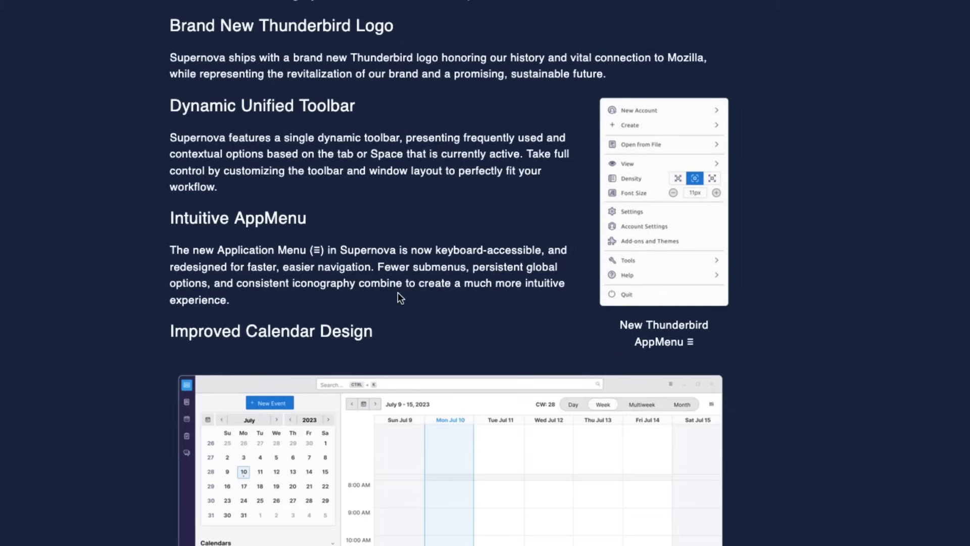
pyautogui.scroll(-4, 398, 292)
pyautogui.scroll(-11, 551, 369)
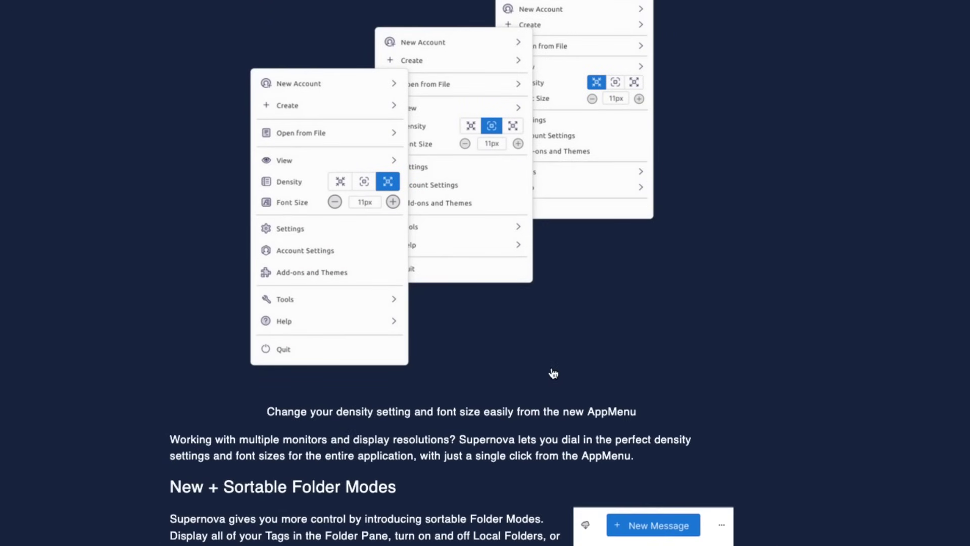
pyautogui.scroll(-8, 460, 305)
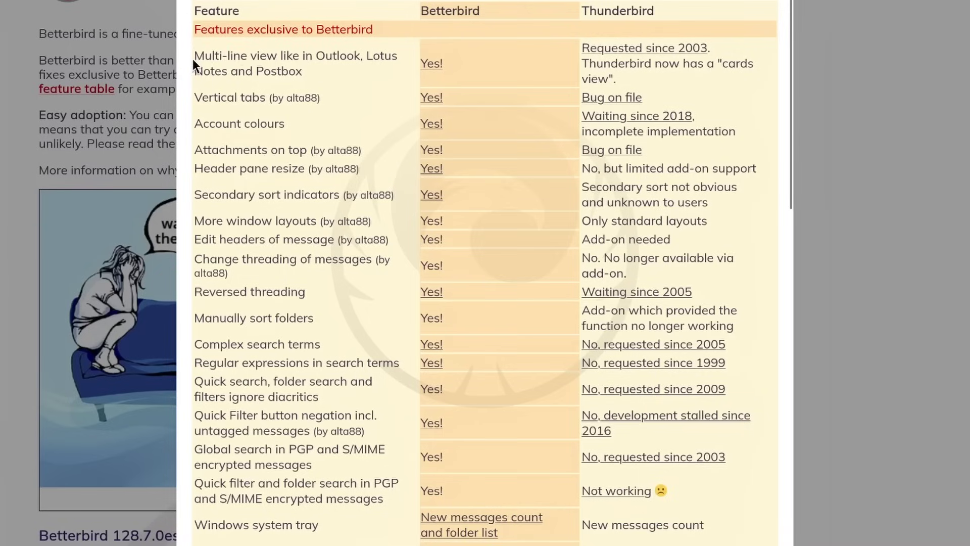
pyautogui.moveTo(194, 57); pyautogui.dragTo(311, 59)
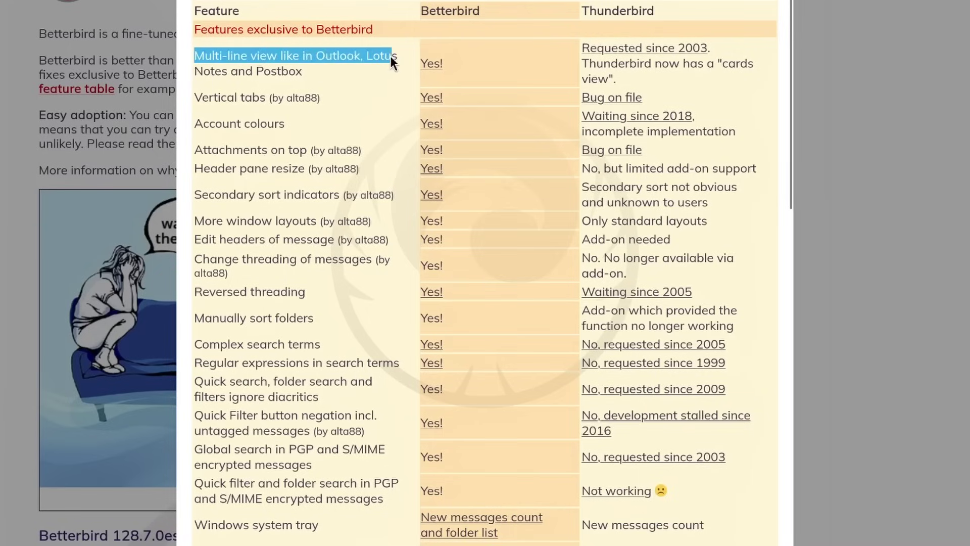
pyautogui.moveTo(390, 56); pyautogui.dragTo(383, 78)
pyautogui.tripleClick(322, 104)
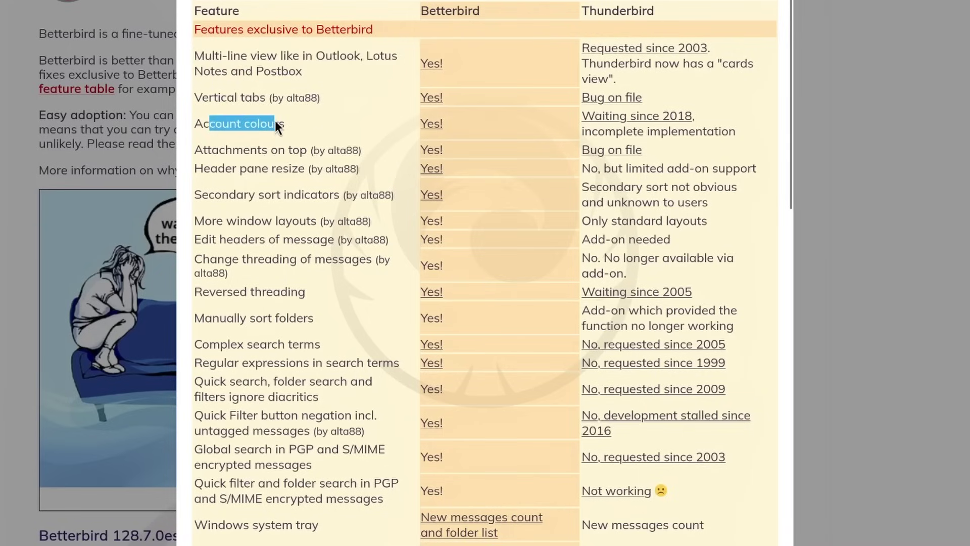
pyautogui.moveTo(202, 151); pyautogui.dragTo(299, 178)
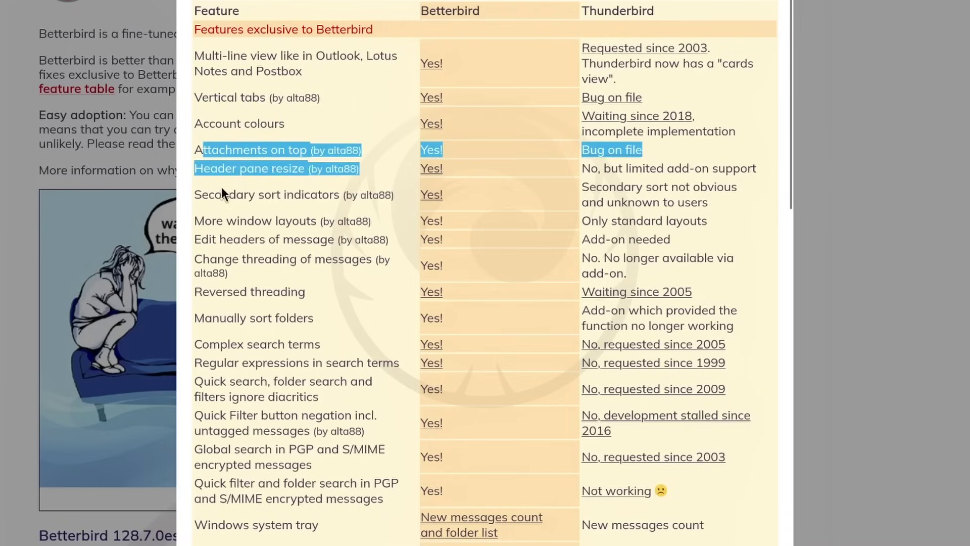
pyautogui.moveTo(221, 187); pyautogui.dragTo(329, 537)
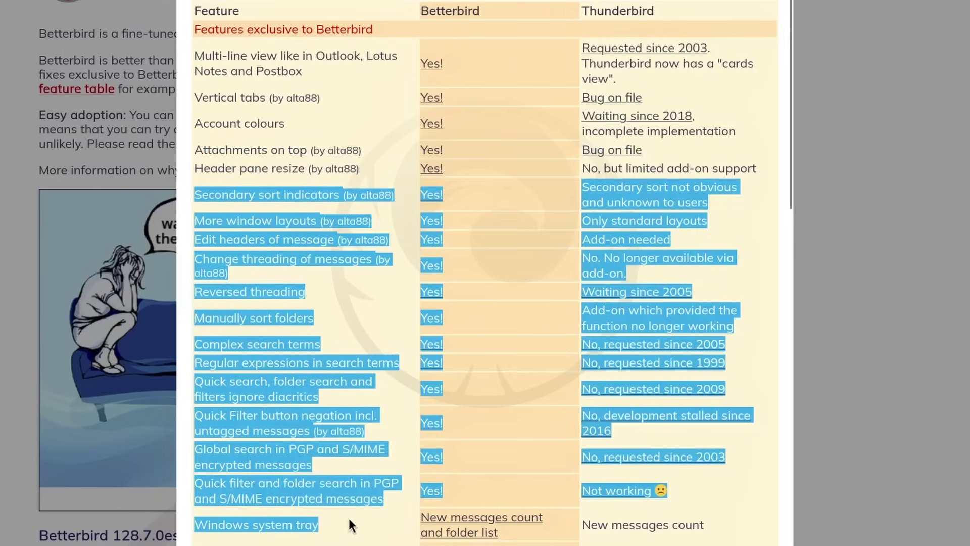
# Step: Clear the selection, close the feature table, briefly reopen it, then close it again
pyautogui.click(487, 83)
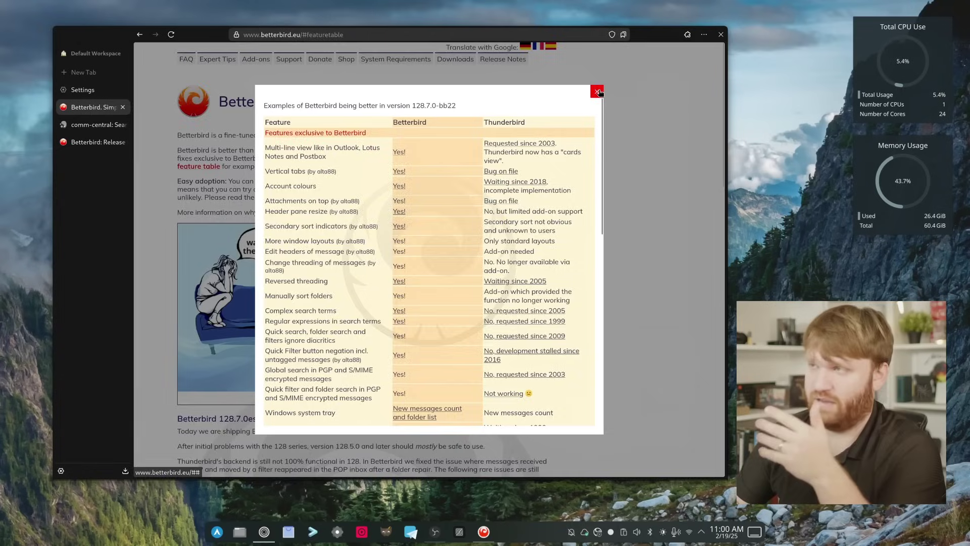
pyautogui.click(599, 90)
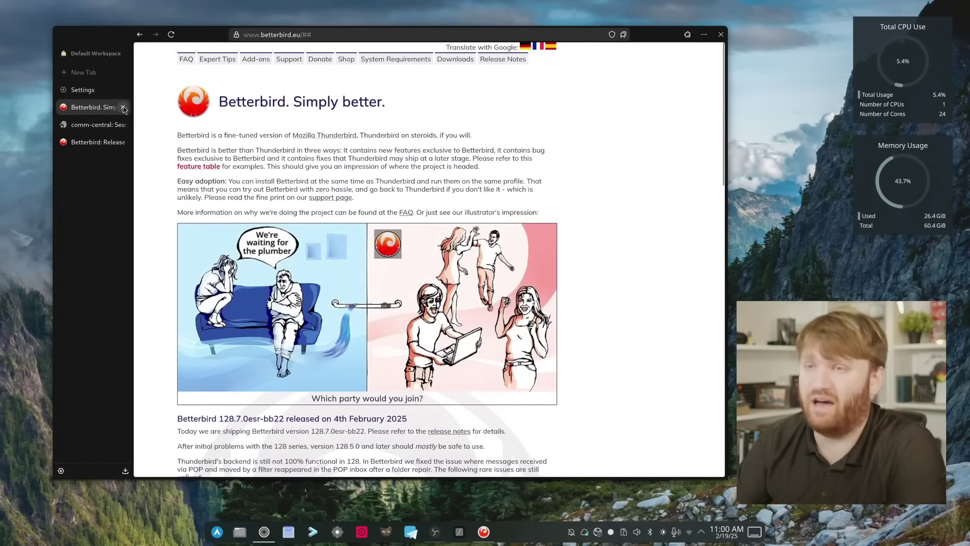
pyautogui.click(199, 166)
pyautogui.scroll(5, 481, 207)
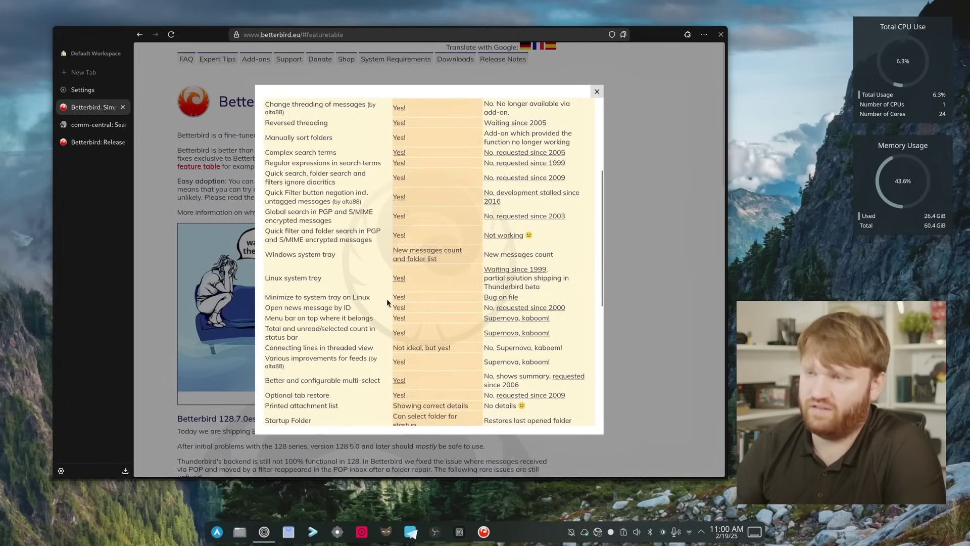
pyautogui.scroll(5, 393, 302)
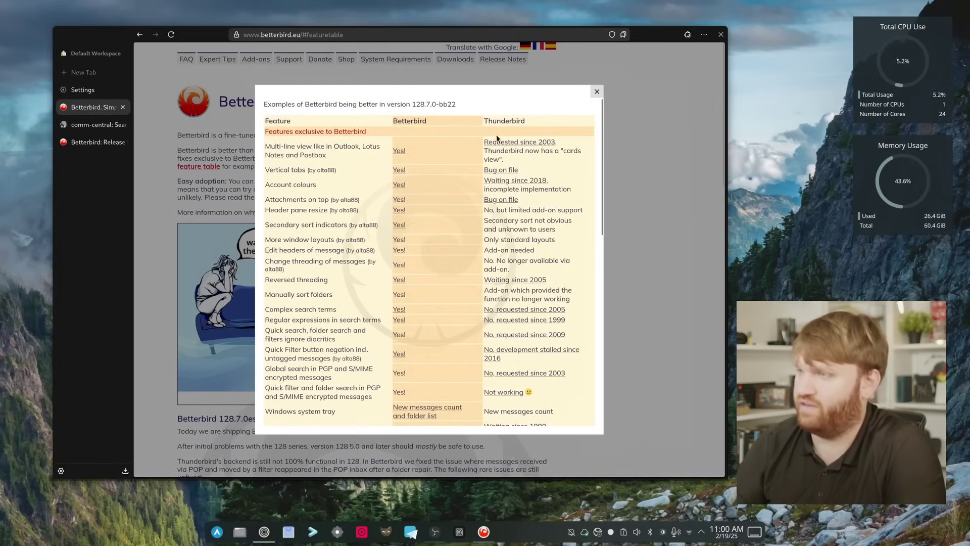
pyautogui.click(597, 92)
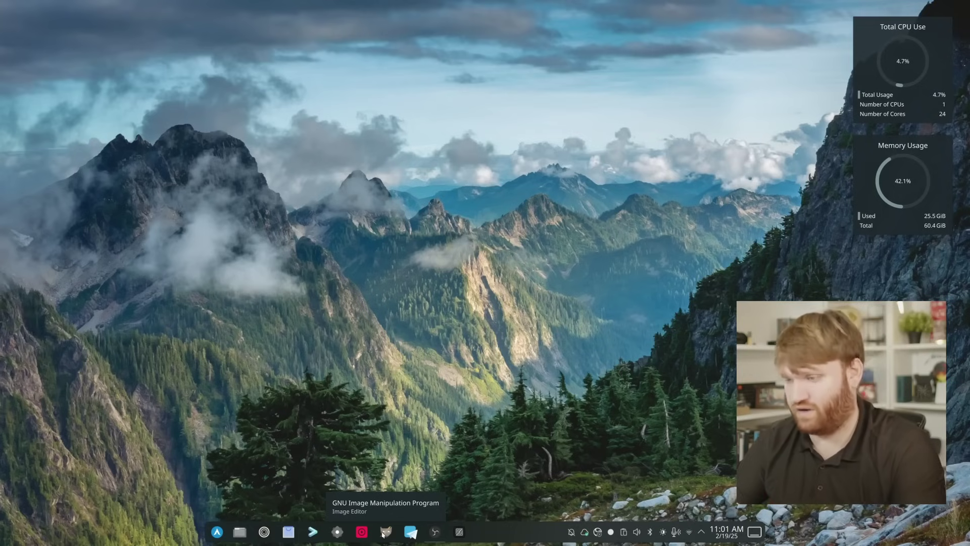
# Step: Launch FileZilla, open the server's openwebui folder, then go back up to /home/brandon
pyautogui.click(217, 532)
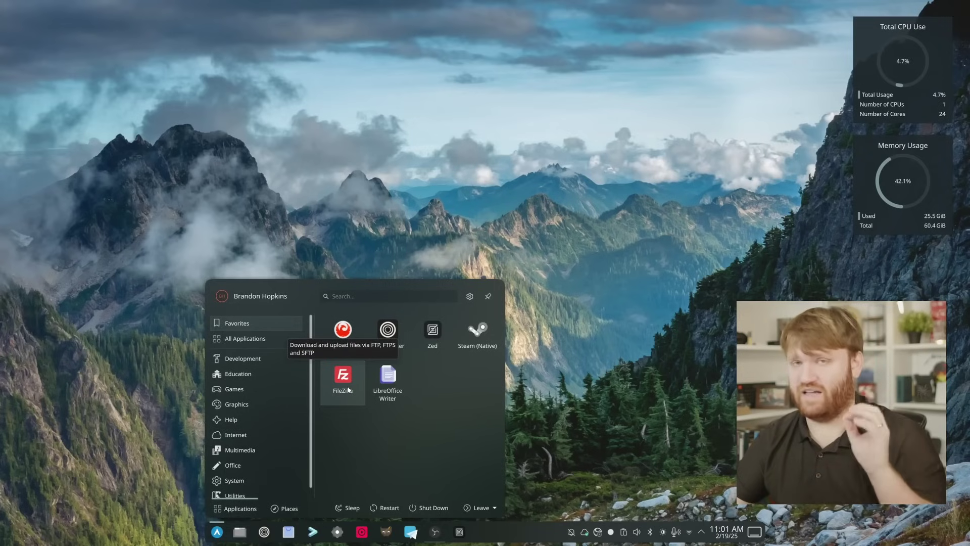
pyautogui.click(348, 389)
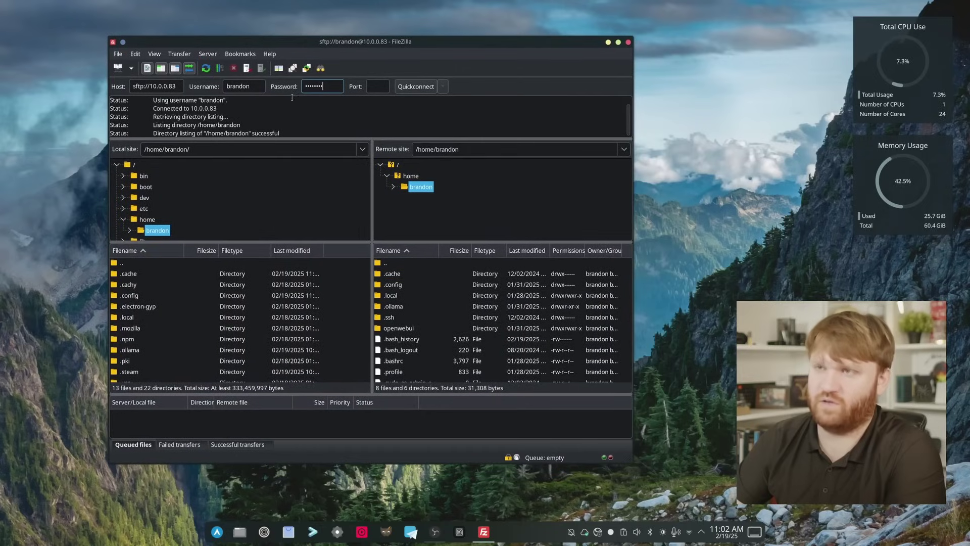
pyautogui.doubleClick(400, 329)
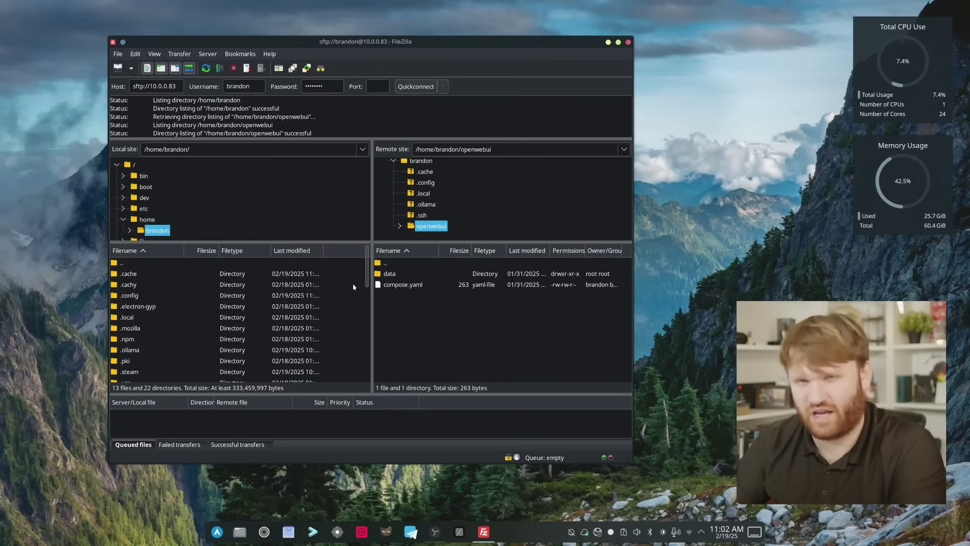
pyautogui.doubleClick(377, 261)
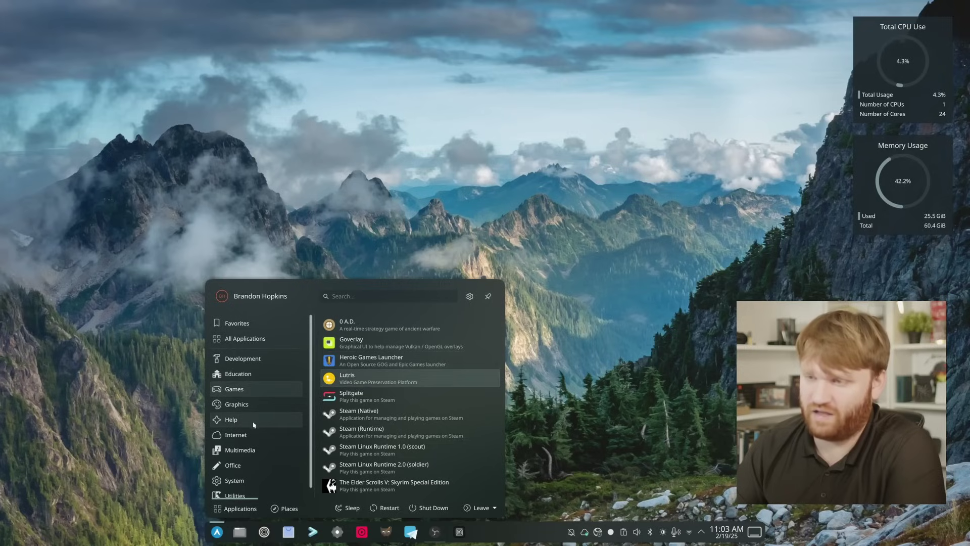
# Step: Browse the Graphics and Utilities launcher categories, then dismiss the application menu
pyautogui.moveTo(255, 404)
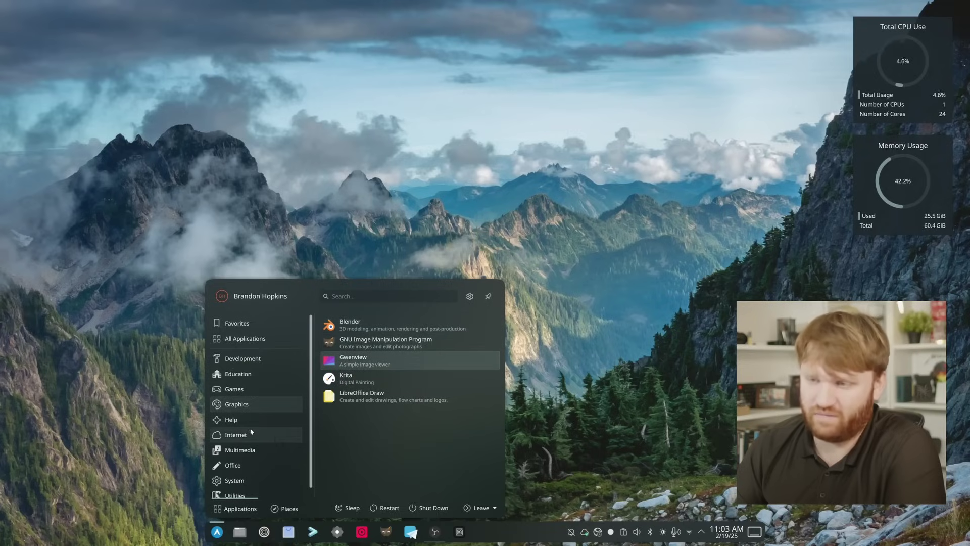
pyautogui.moveTo(237, 489)
pyautogui.click(542, 296)
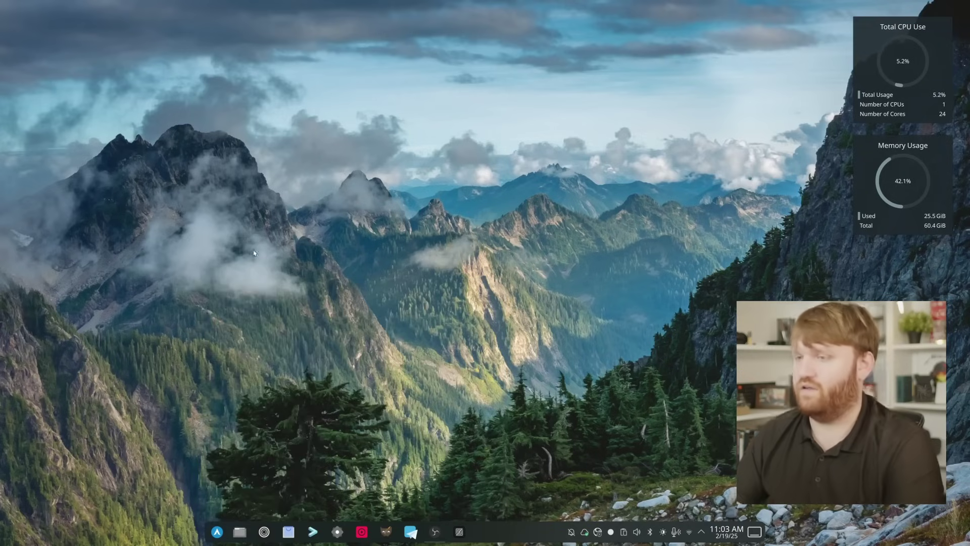
pyautogui.moveTo(173, 185); pyautogui.dragTo(378, 400)
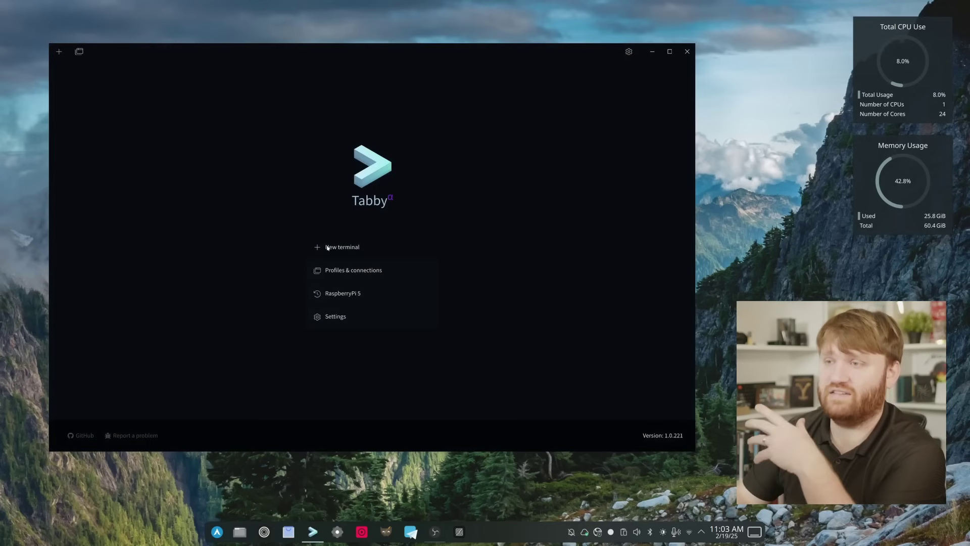
# Step: Open a new terminal with enlarged text and highlight the fastfetch CPU through Swap lines
pyautogui.click(328, 247)
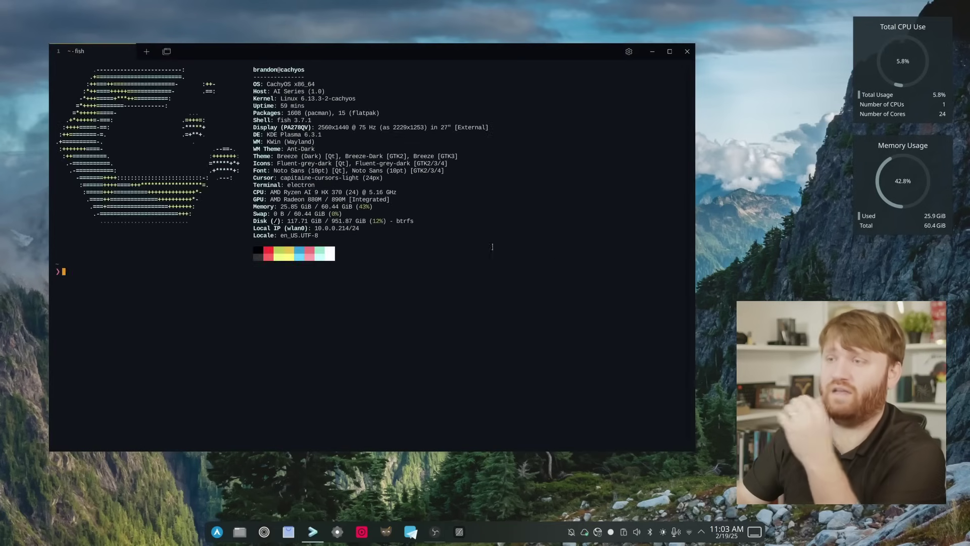
pyautogui.hotkey('ctrl', '=')
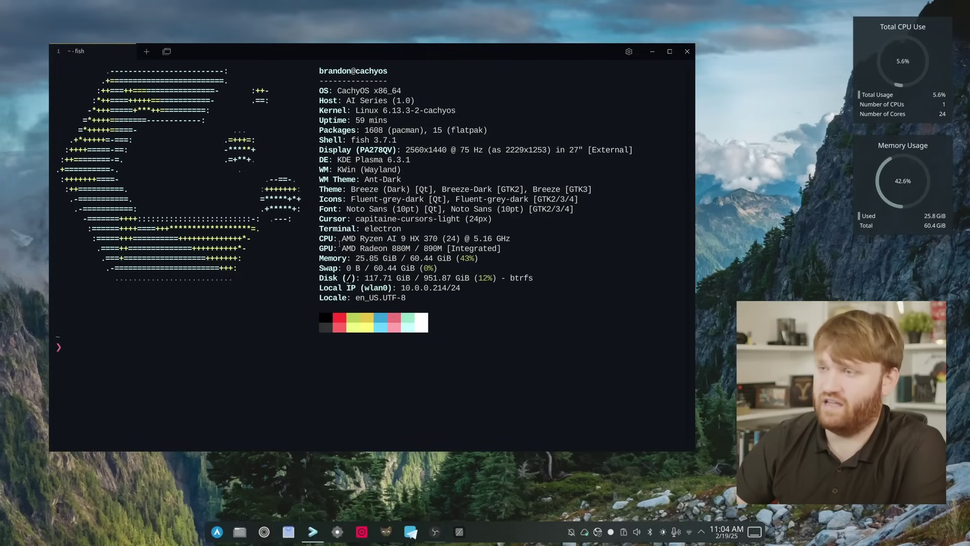
pyautogui.moveTo(343, 240); pyautogui.dragTo(519, 240)
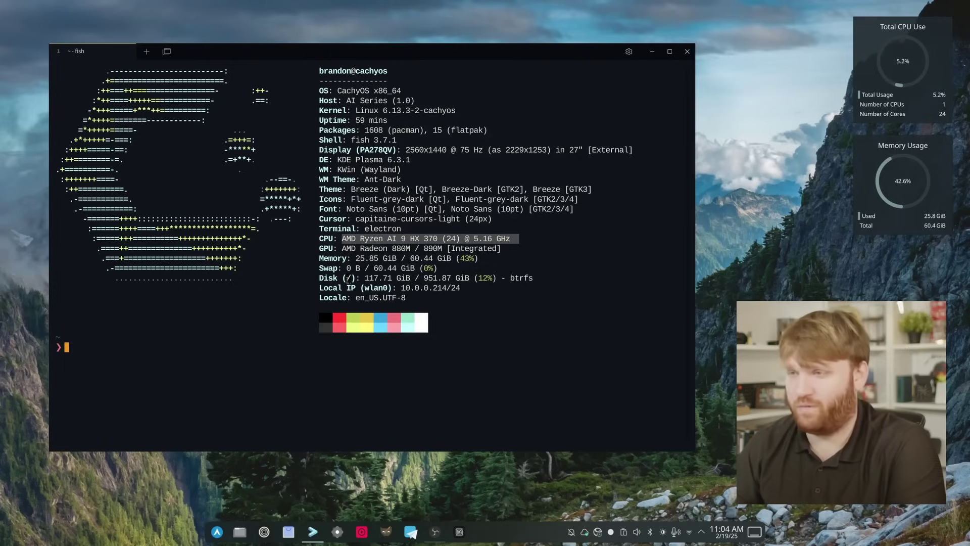
pyautogui.moveTo(338, 240)
pyautogui.mouseDown()
pyautogui.moveTo(400, 230)
pyautogui.moveTo(532, 271)
pyautogui.moveTo(337, 239)
pyautogui.mouseUp()
pyautogui.click(531, 271)
pyautogui.click(483, 199)
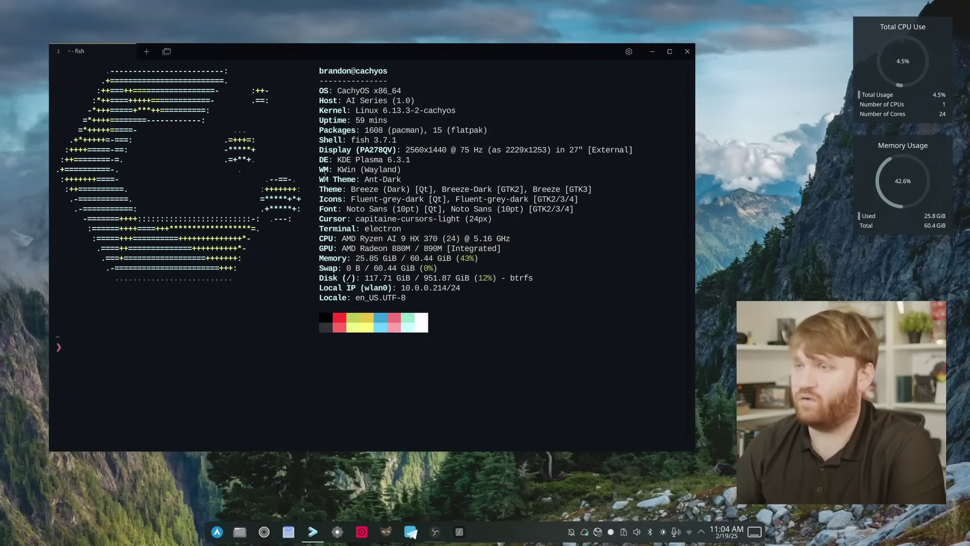
# Step: Highlight the KDE Plasma 6.3.1 desktop line, then close the terminal tab and Tabby
pyautogui.moveTo(321, 155)
pyautogui.mouseDown()
pyautogui.moveTo(412, 151)
pyautogui.moveTo(419, 159)
pyautogui.moveTo(325, 159)
pyautogui.mouseUp()
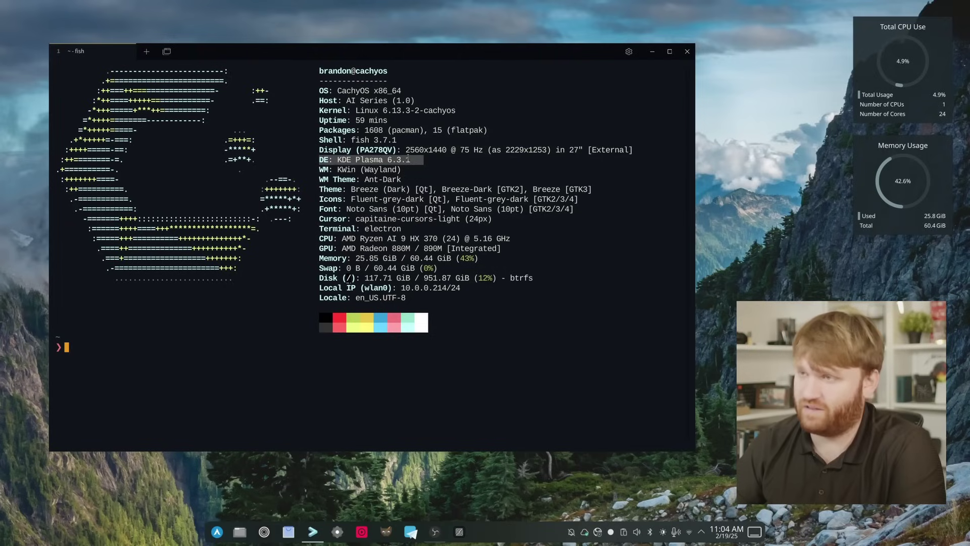
pyautogui.click(409, 161)
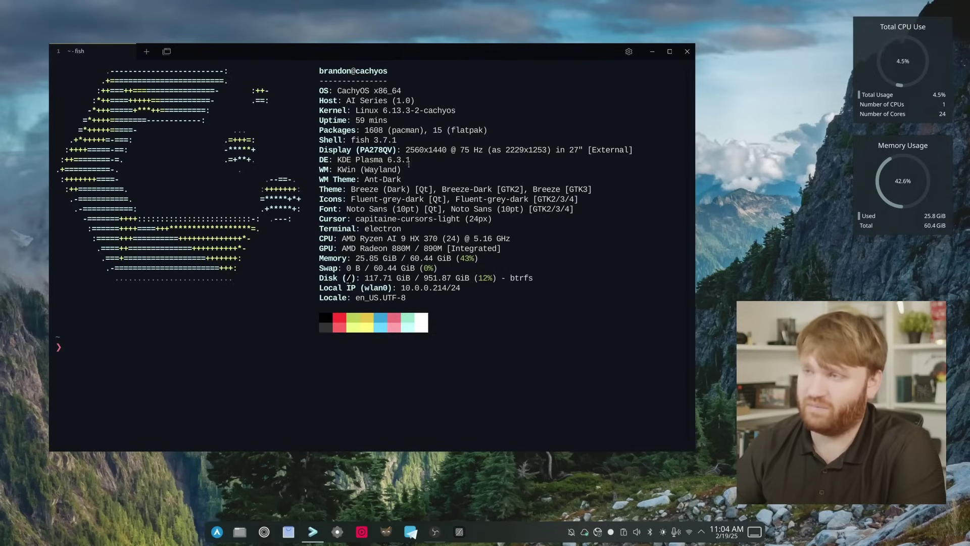
pyautogui.click(687, 51)
pyautogui.click(687, 51)
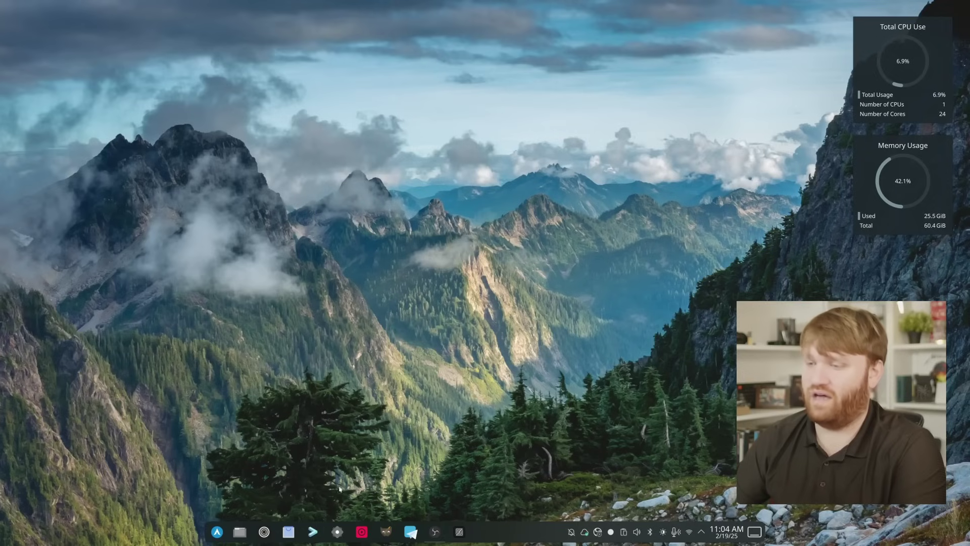
# Step: Open System Settings on Quick Settings, move its window up-left, and open the taskbar's panel configuration
pyautogui.click(337, 532)
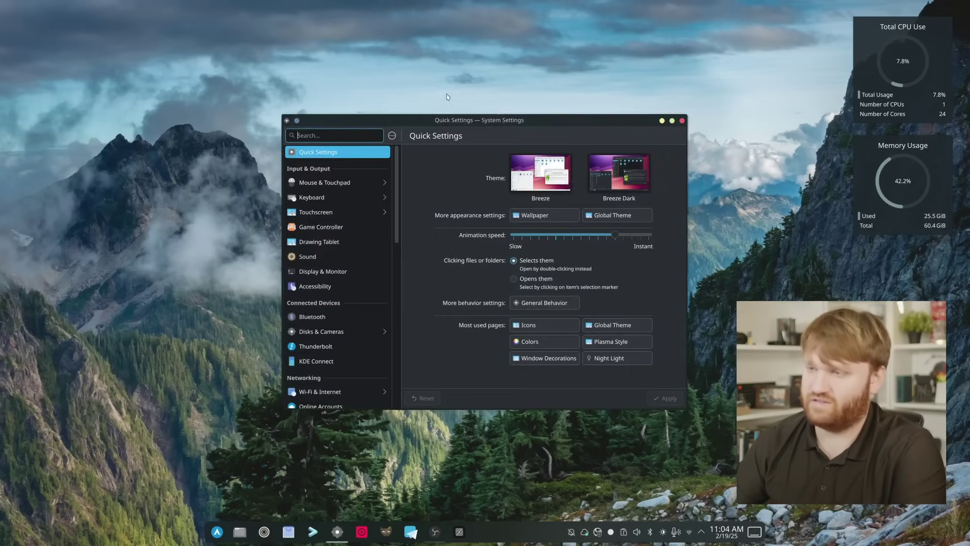
pyautogui.moveTo(536, 133); pyautogui.dragTo(388, 83)
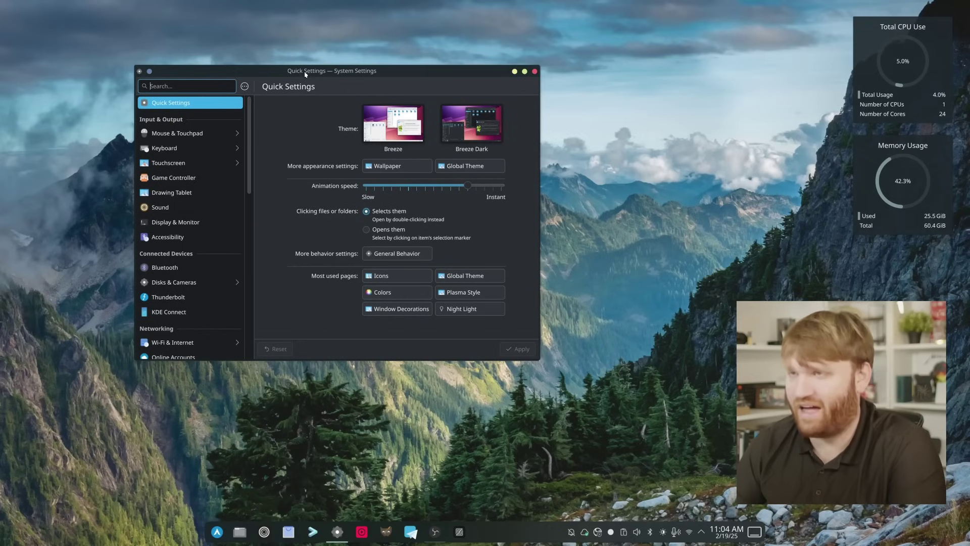
pyautogui.moveTo(305, 74); pyautogui.dragTo(275, 67)
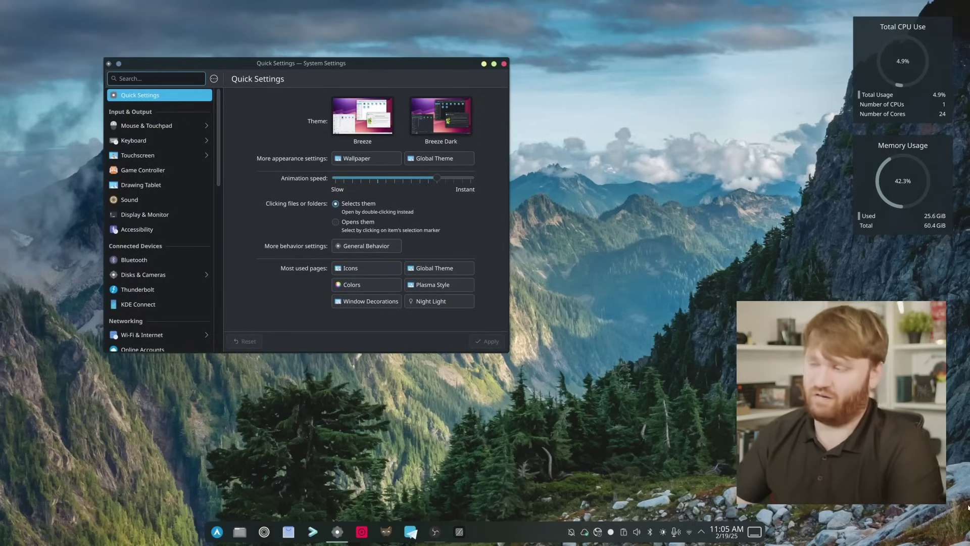
pyautogui.rightClick(513, 529)
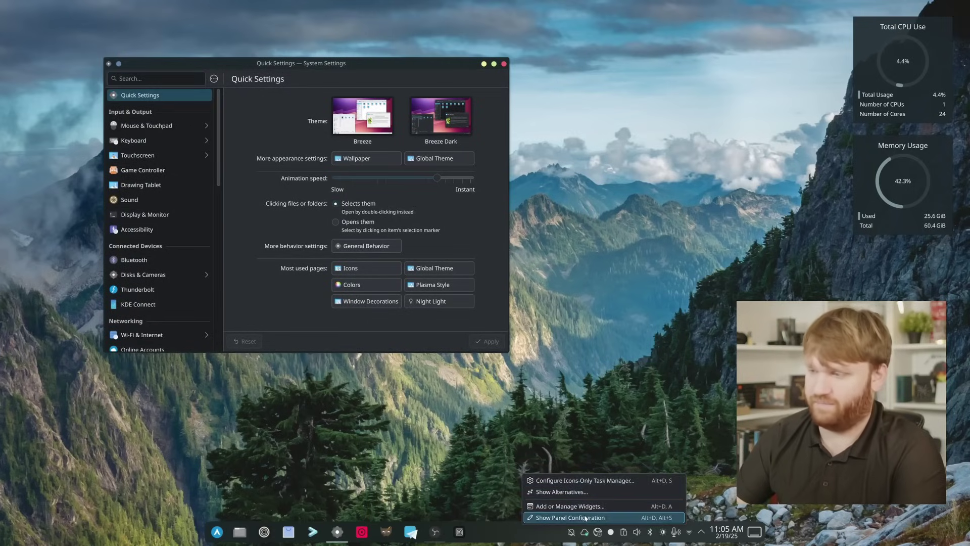
pyautogui.click(590, 518)
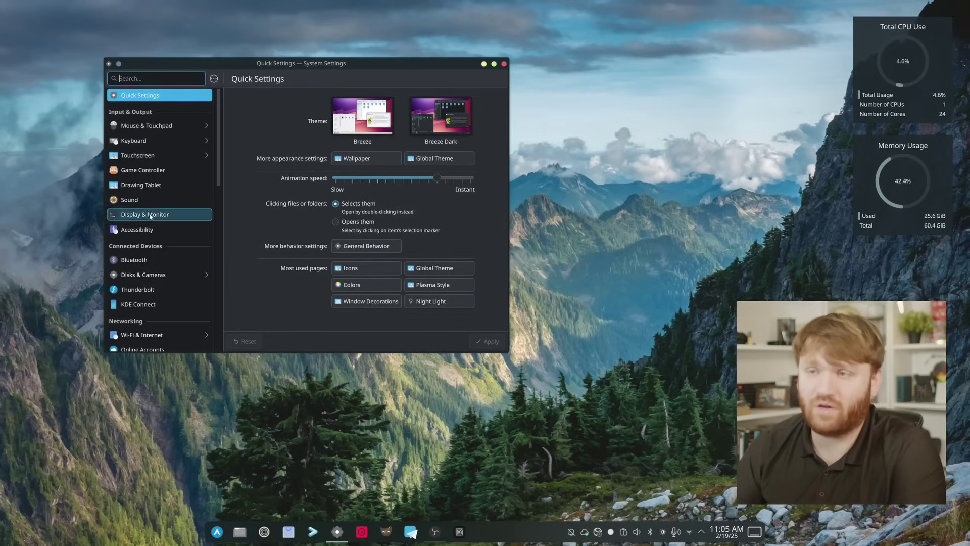
# Step: Go to Colors & Themes and preview it with a Dolphin window, then close Dolphin
pyautogui.scroll(-5, 151, 223)
pyautogui.scroll(-8, 154, 233)
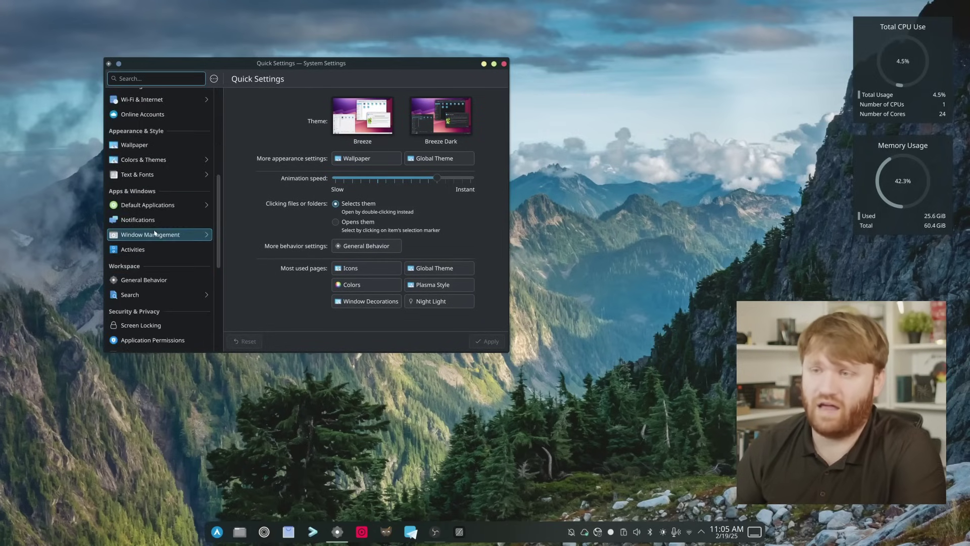
pyautogui.scroll(7, 155, 233)
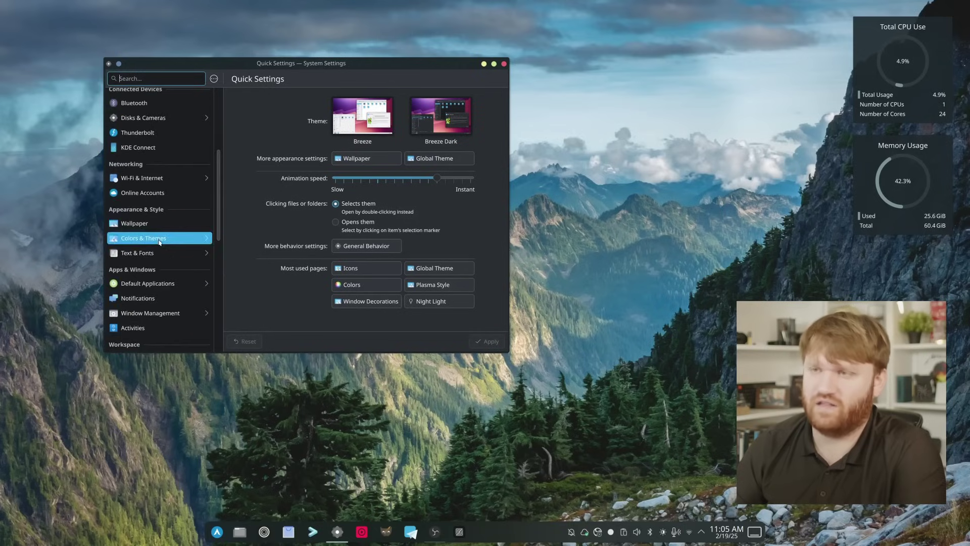
pyautogui.click(154, 236)
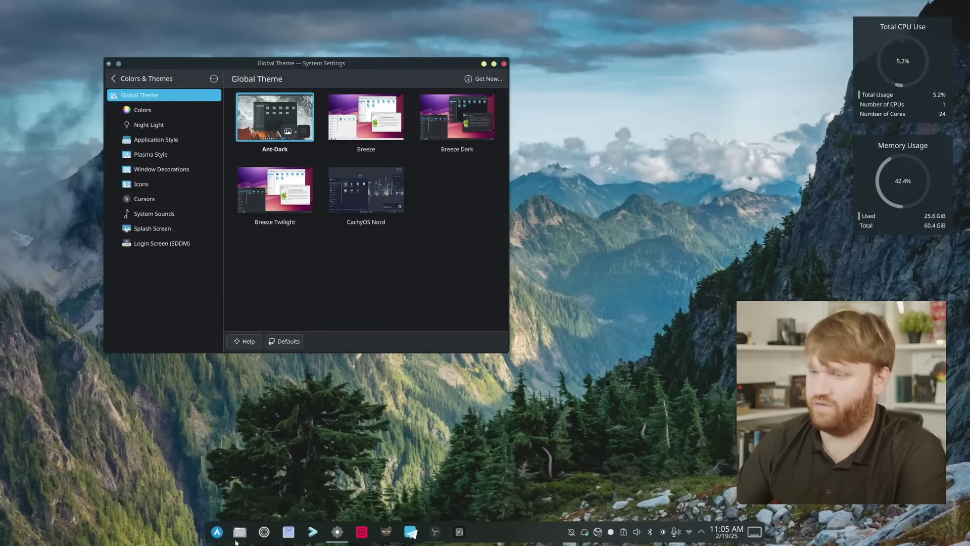
pyautogui.click(240, 532)
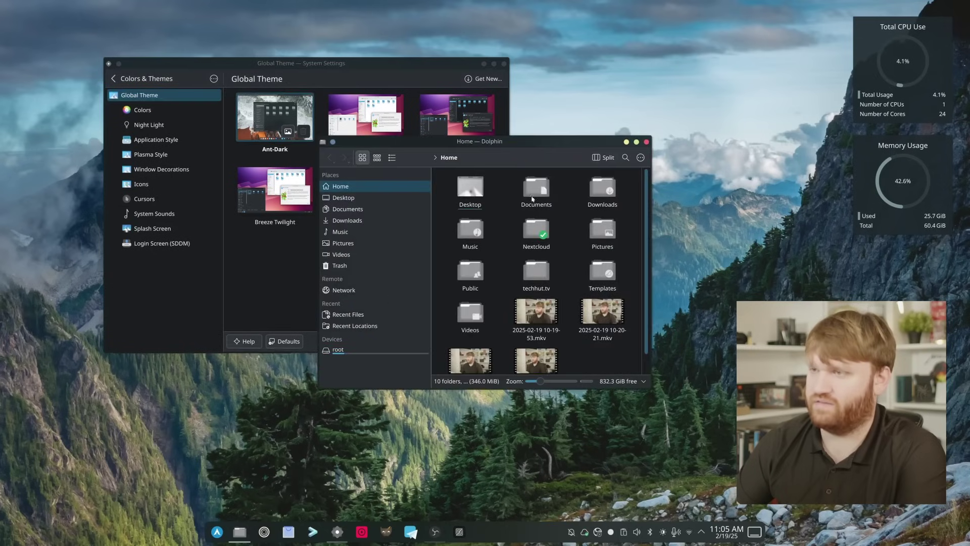
pyautogui.moveTo(528, 140); pyautogui.dragTo(527, 172)
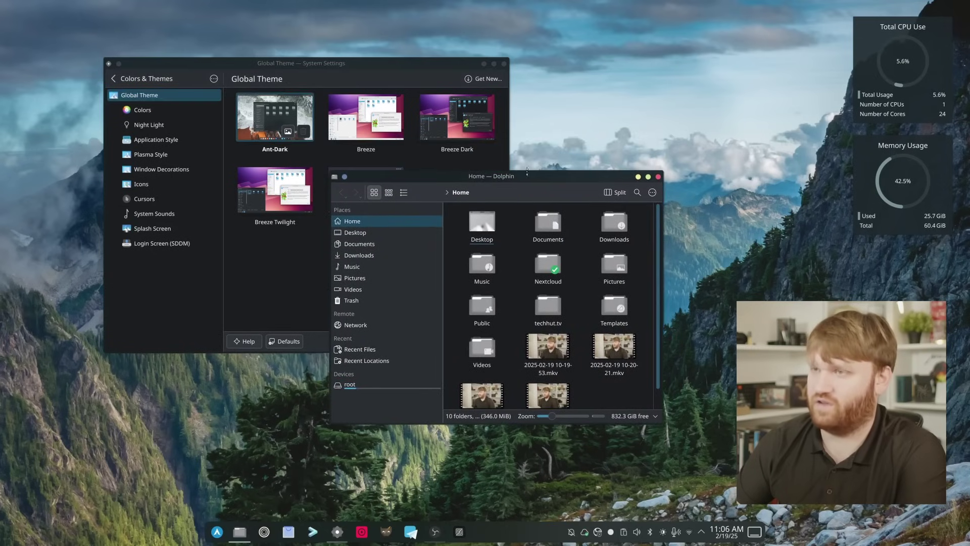
pyautogui.click(659, 177)
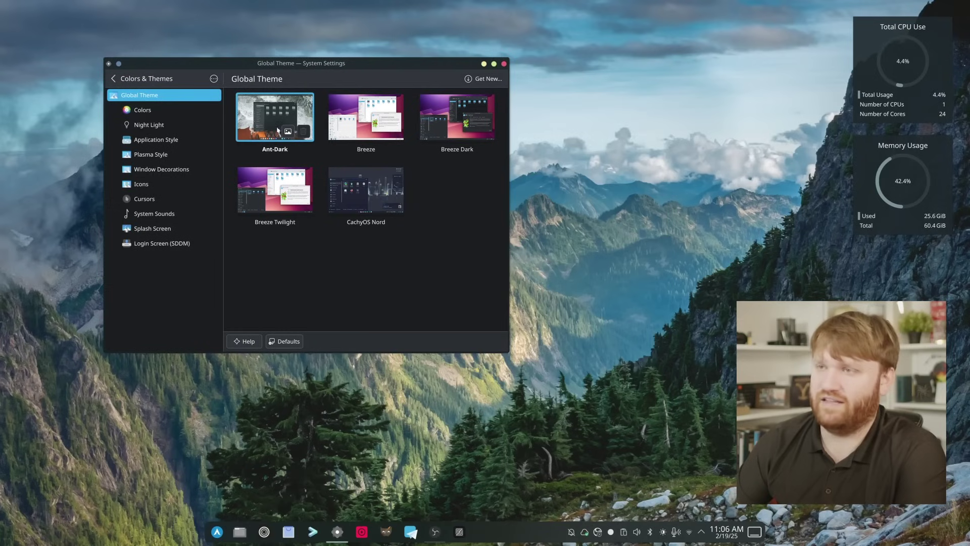
# Step: Select the Ant-Dark colour scheme on the Colors page and preview it in Dolphin
pyautogui.click(144, 110)
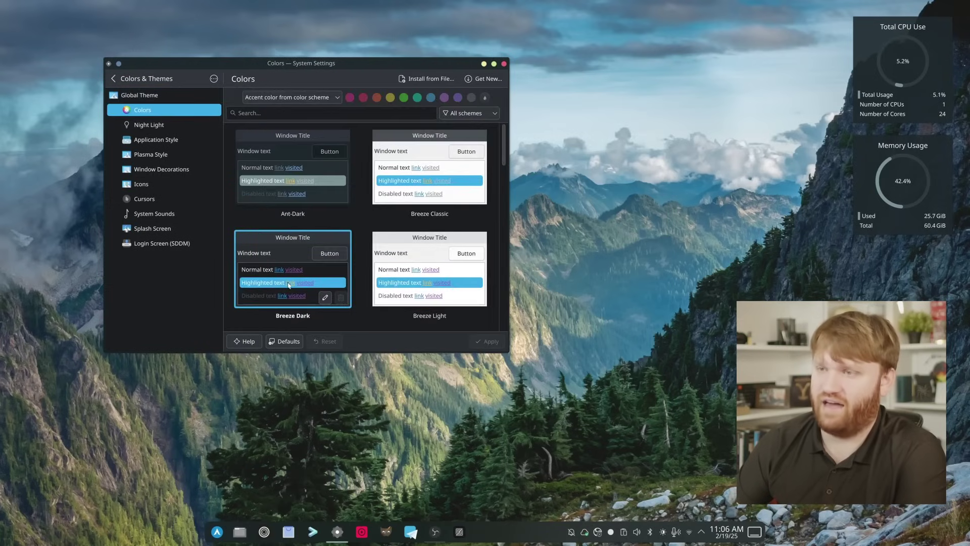
pyautogui.click(311, 165)
pyautogui.press('super+e')
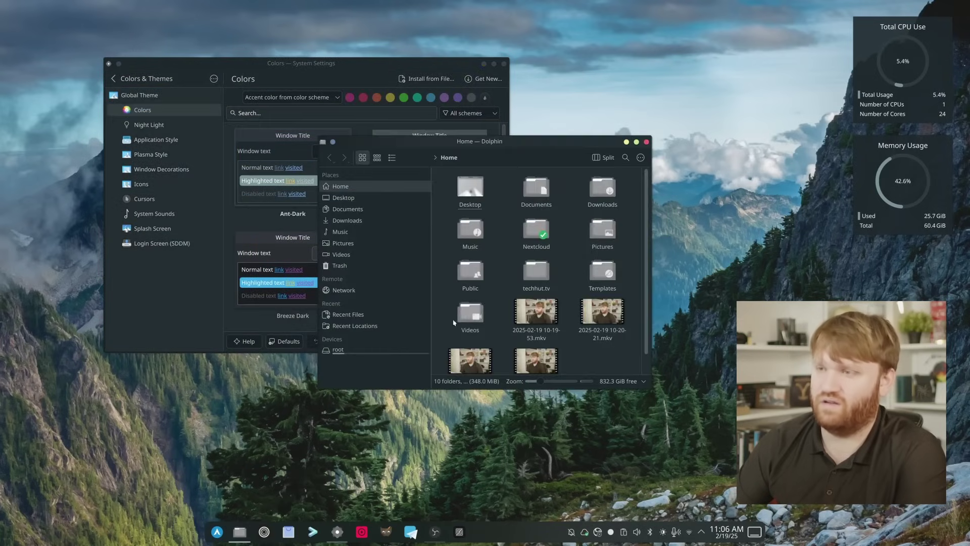
pyautogui.click(646, 143)
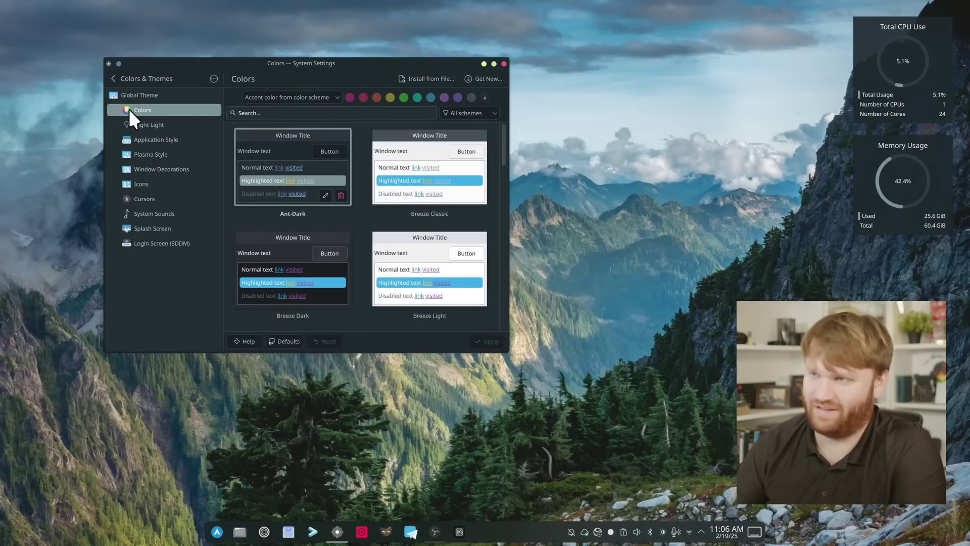
# Step: Review the Application Style, Plasma Style, Window Decorations and Icons pages; move the Zed dock icon and back
pyautogui.click(147, 139)
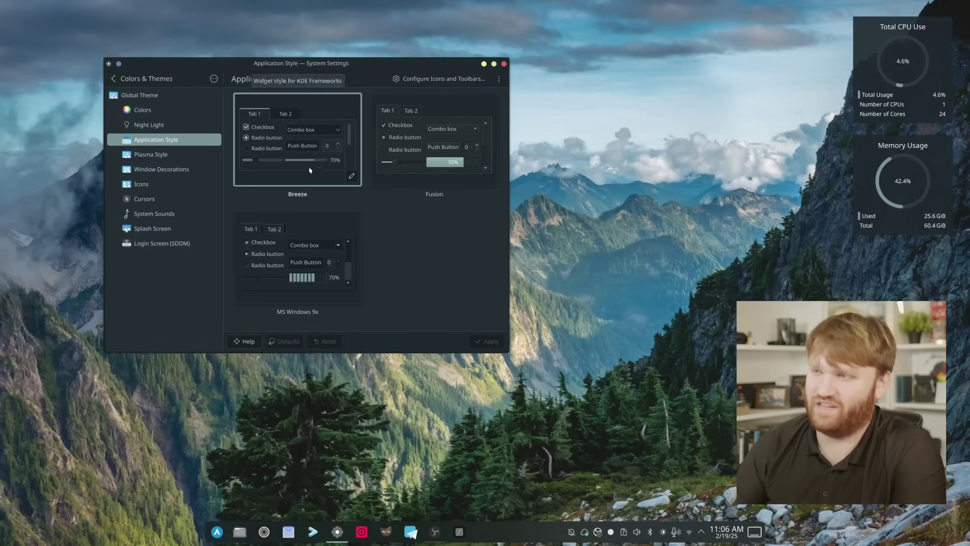
pyautogui.click(157, 155)
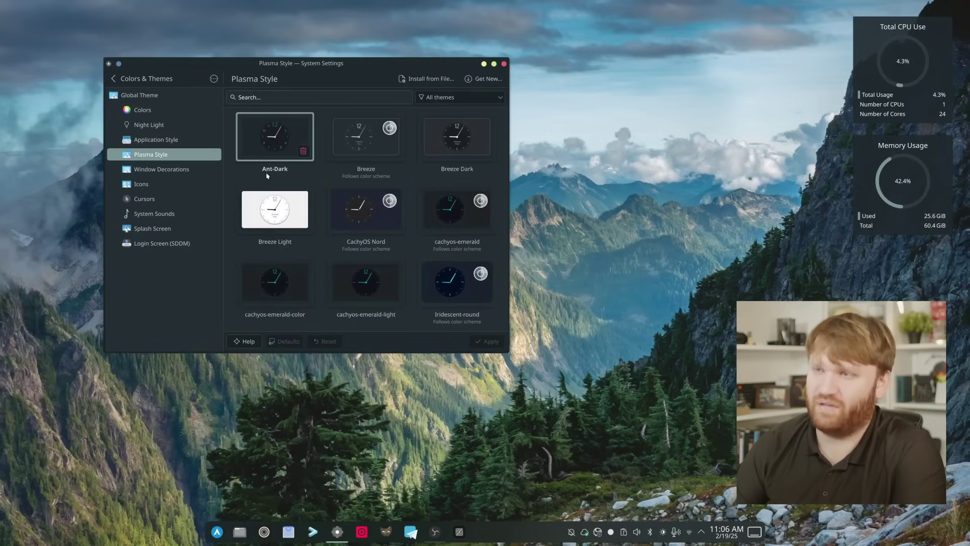
pyautogui.click(154, 169)
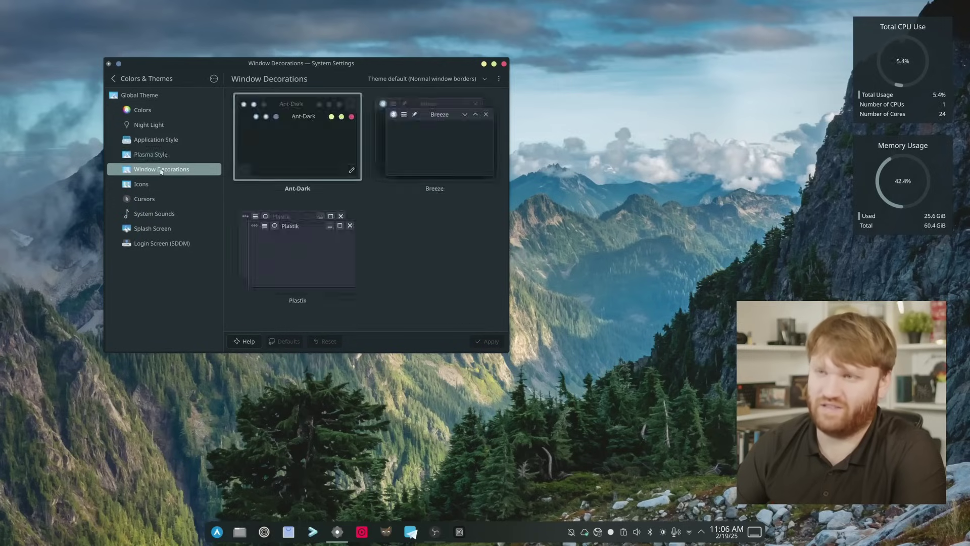
pyautogui.click(141, 185)
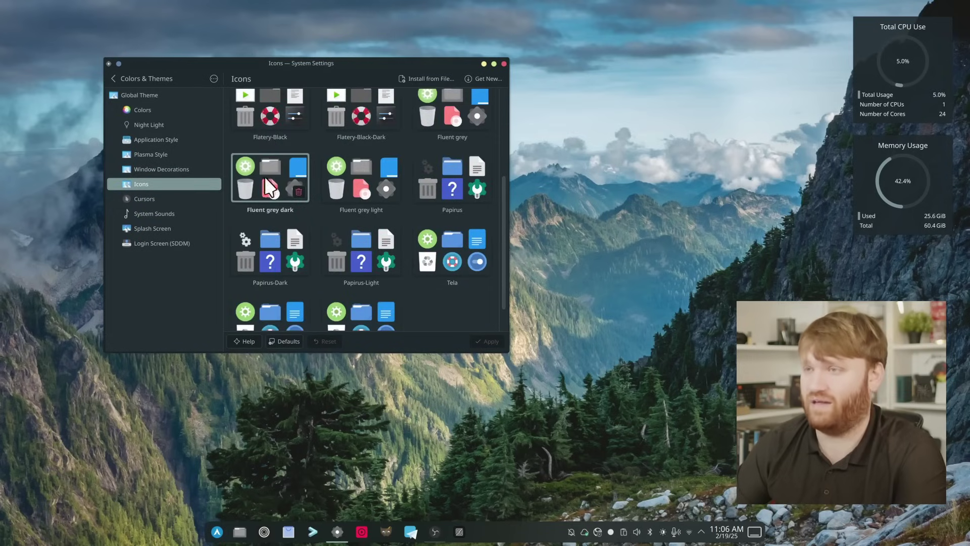
pyautogui.scroll(3, 270, 190)
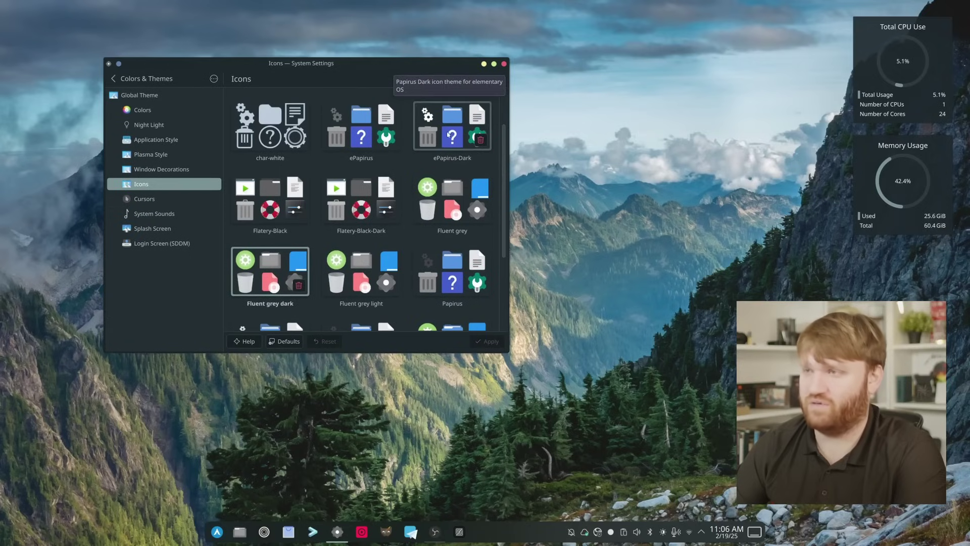
pyautogui.scroll(-2, 307, 236)
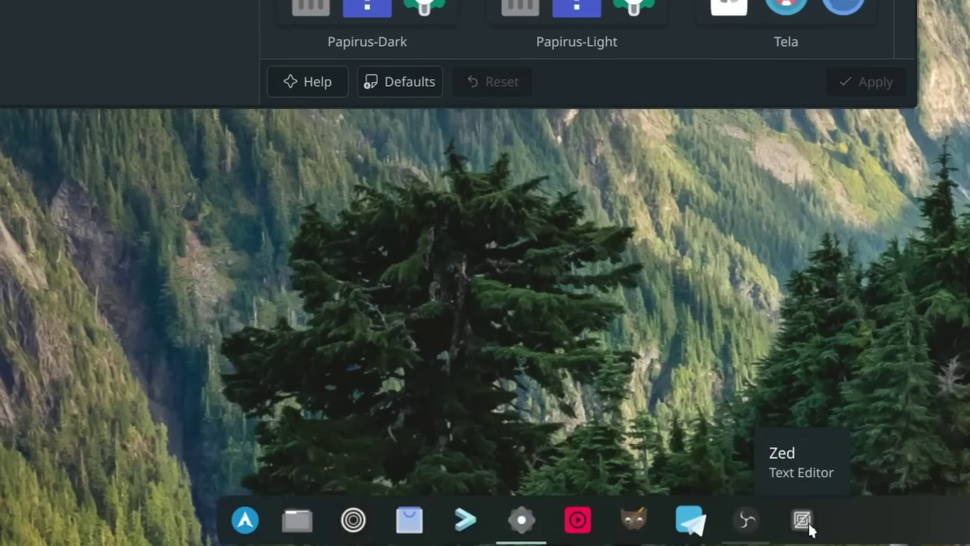
pyautogui.moveTo(460, 534); pyautogui.dragTo(294, 533)
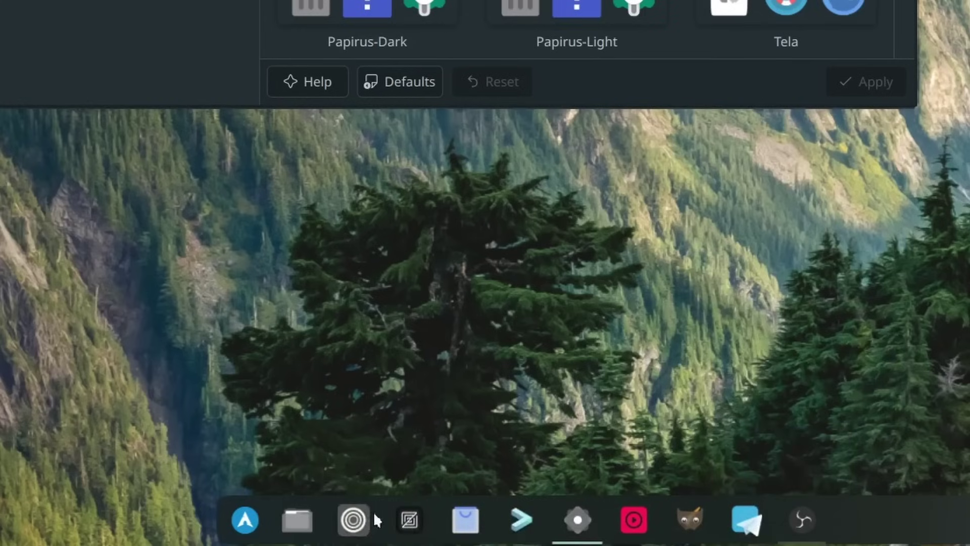
pyautogui.moveTo(414, 521); pyautogui.dragTo(743, 523)
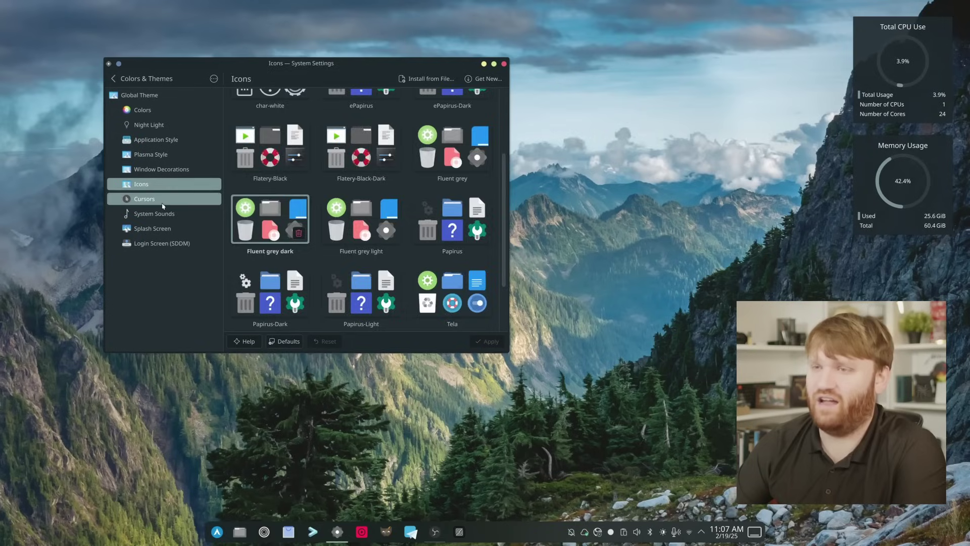
# Step: View Cursors and Splash Screen, open Login Screen (SDDM) showing Ant-Dark-Plasma-6, then close Settings
pyautogui.click(161, 199)
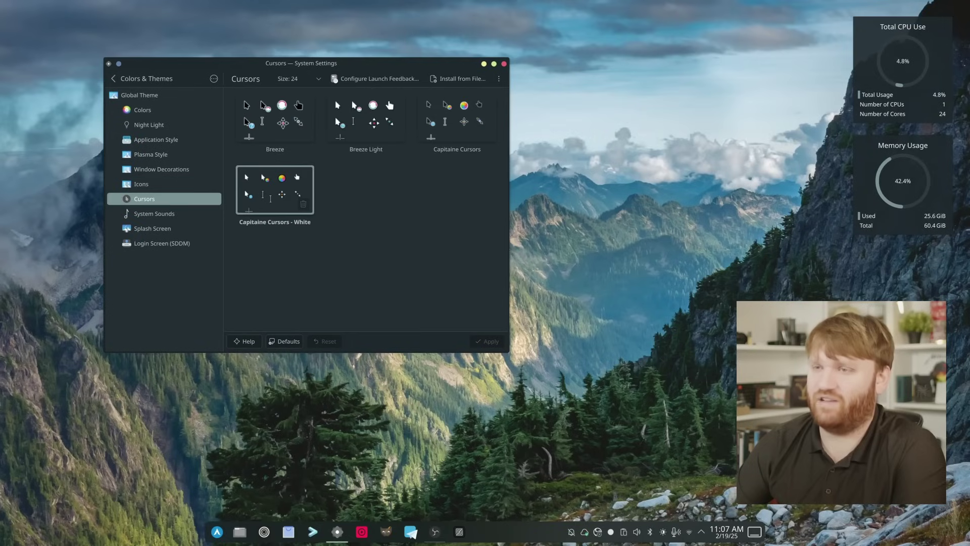
pyautogui.click(150, 230)
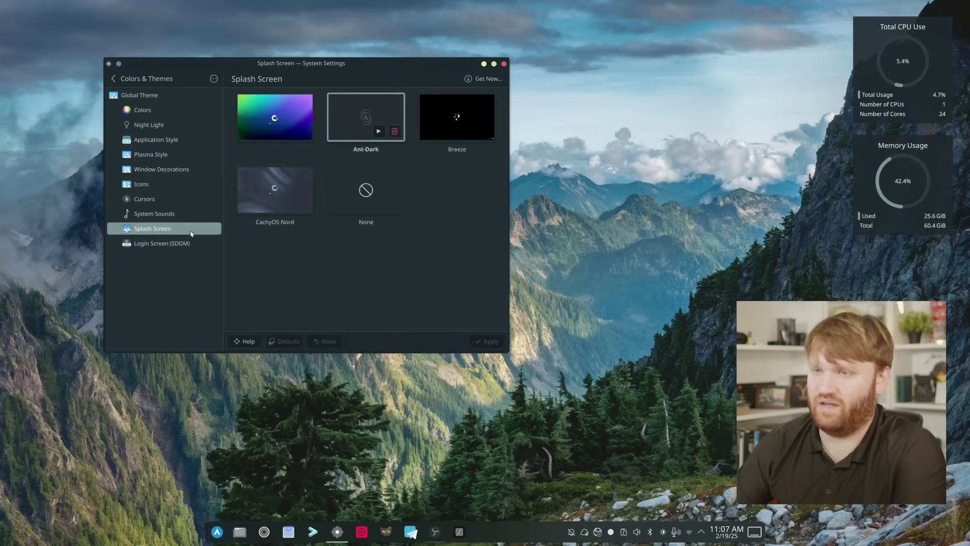
pyautogui.click(202, 246)
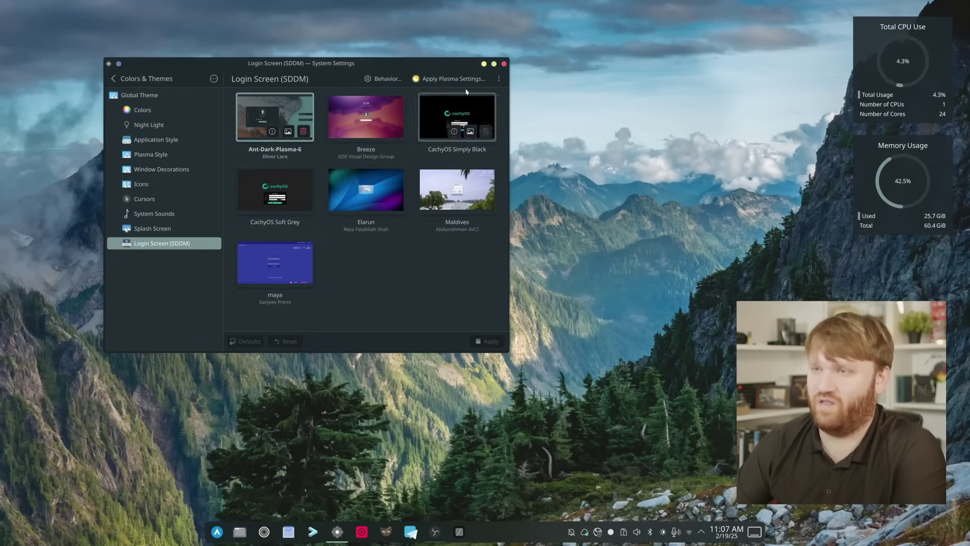
pyautogui.click(504, 64)
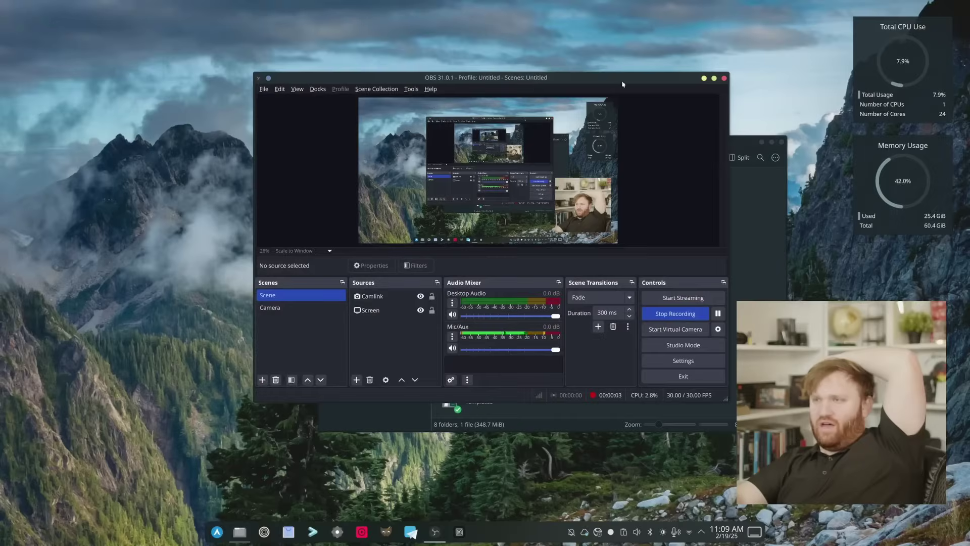
# Step: Place OBS left and the Nextcloud folder window down-right, then check Nextcloud shows All synced
pyautogui.moveTo(623, 84); pyautogui.dragTo(476, 86)
pyautogui.click(644, 145)
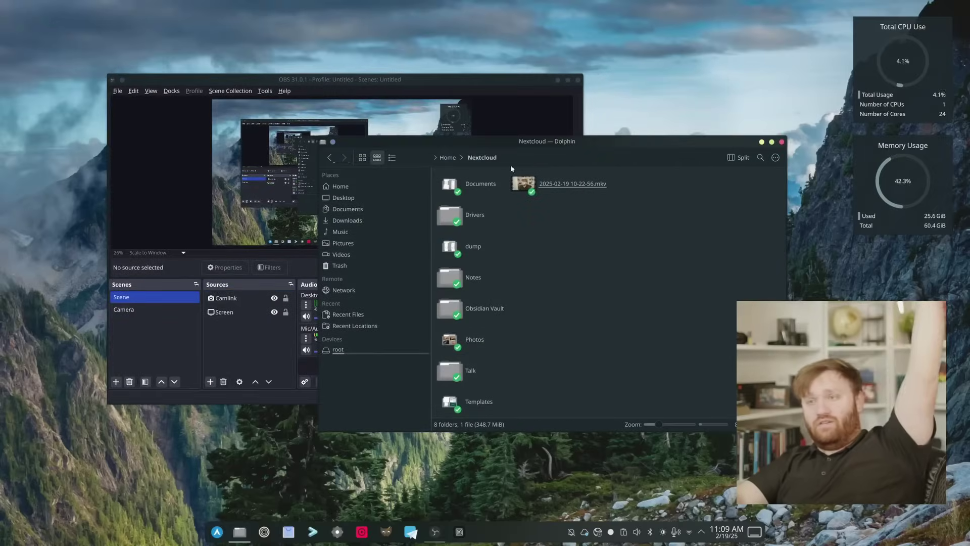
pyautogui.moveTo(532, 145); pyautogui.dragTo(649, 159)
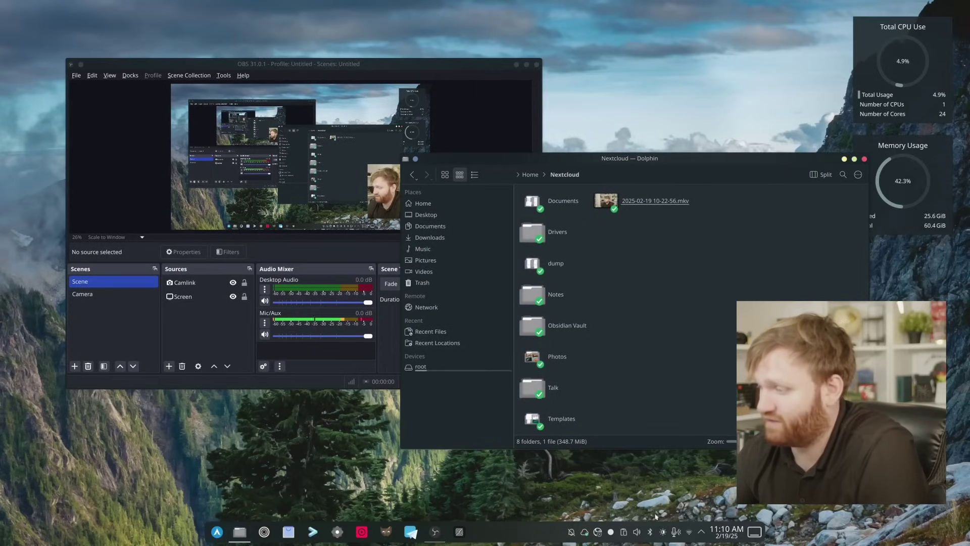
pyautogui.click(584, 532)
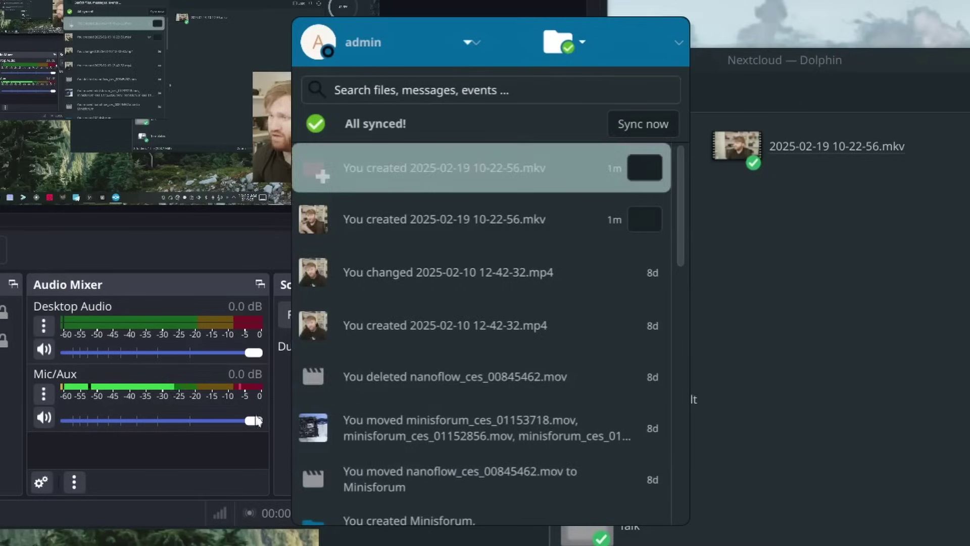